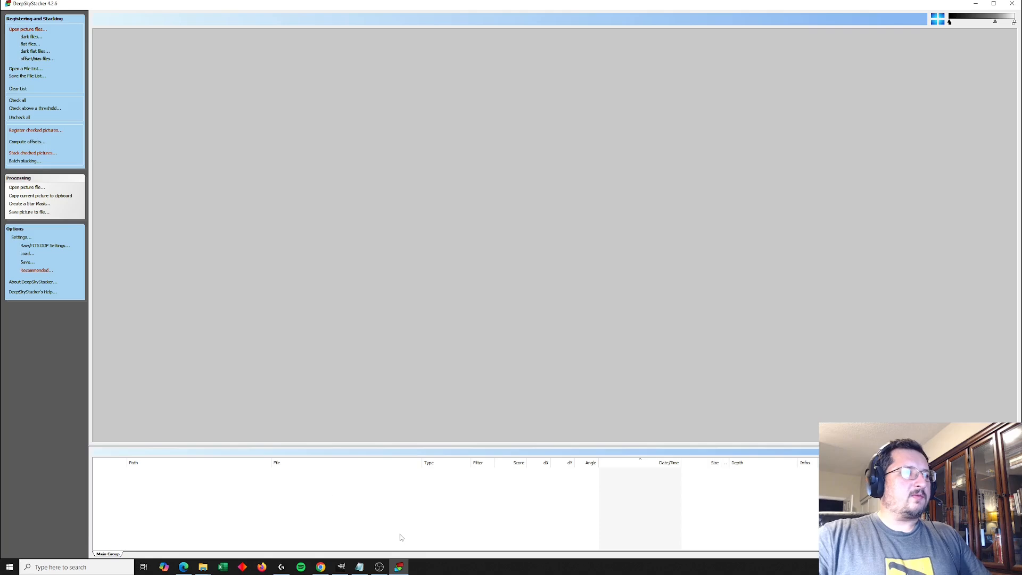
Switch to the Sample folder in File Explorer and look over the four .fit exposures of the comet
{"action": "mouse_move", "coordinate": [205, 570]}
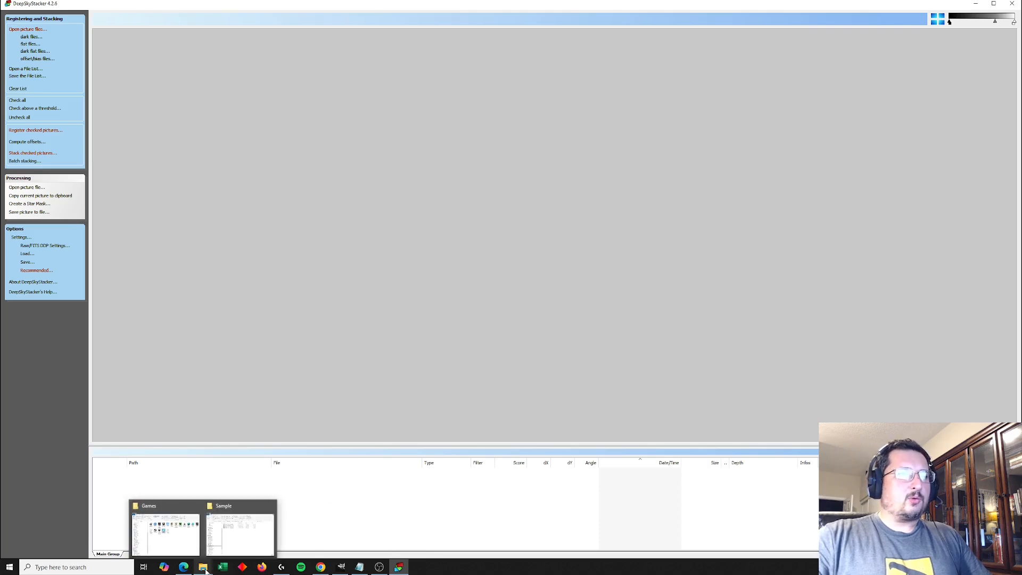
{"action": "left_click", "coordinate": [261, 530]}
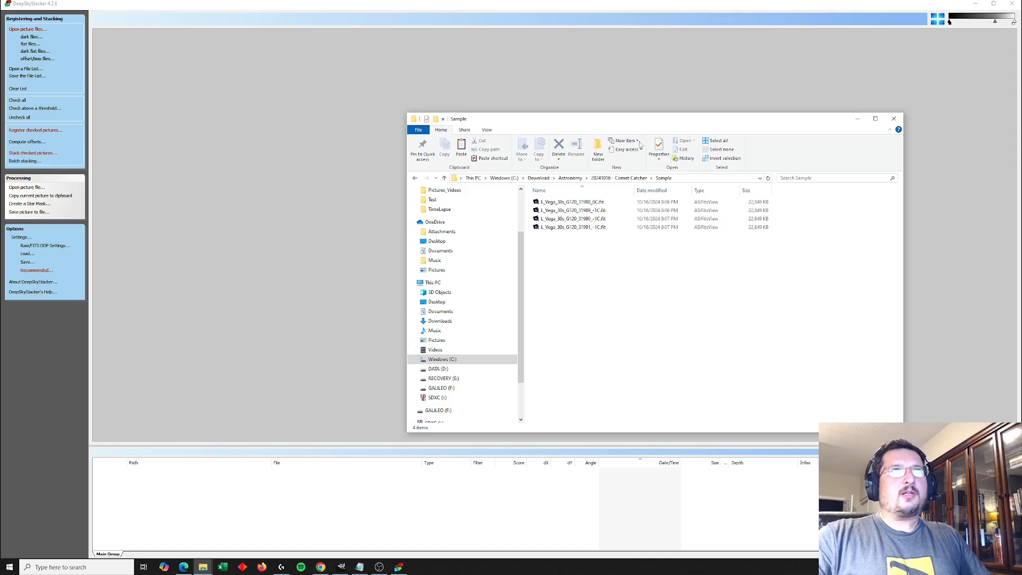
{"action": "left_click", "coordinate": [553, 202]}
{"action": "left_click", "coordinate": [554, 203]}
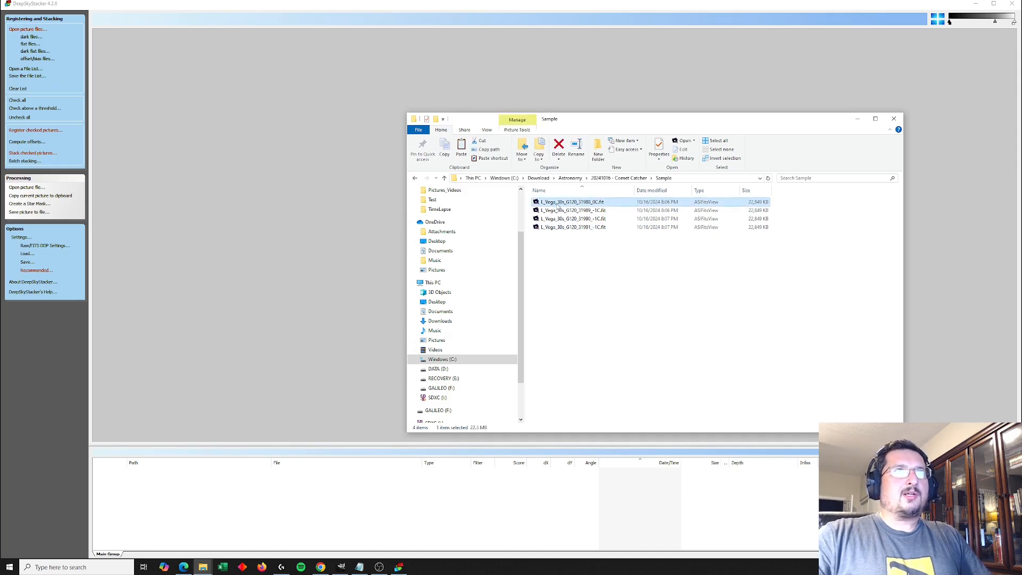
{"action": "left_click", "coordinate": [556, 211]}
{"action": "left_click", "coordinate": [559, 220]}
{"action": "left_click", "coordinate": [560, 228]}
{"action": "left_click", "coordinate": [567, 204]}
{"action": "left_click", "coordinate": [568, 211]}
{"action": "left_click", "coordinate": [568, 219]}
{"action": "left_click", "coordinate": [566, 233]}
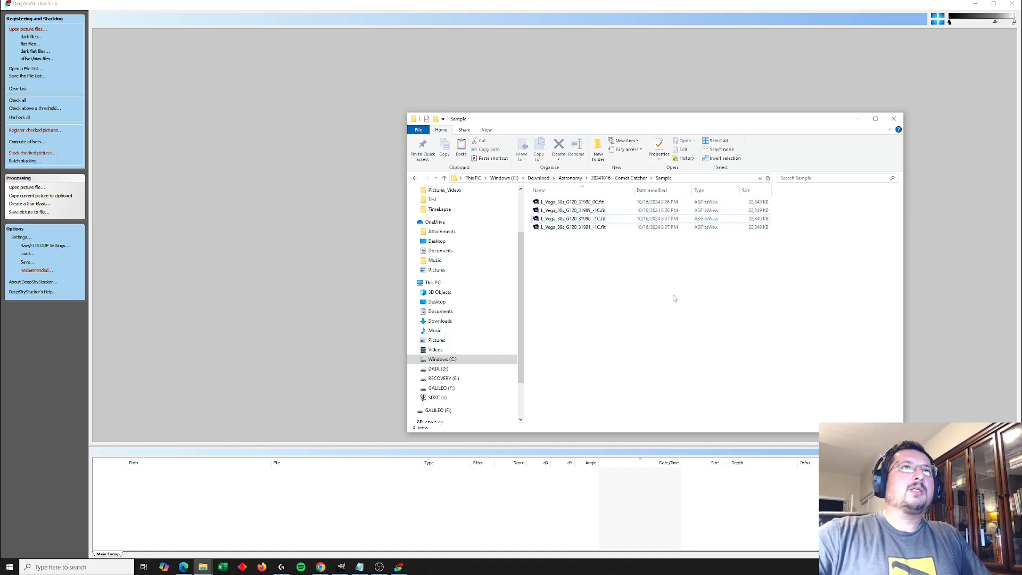
Add all four .fit files from the Sample folder to DeepSkyStacker as light frames
{"action": "left_click_drag", "start_coordinate": [580, 263], "coordinate": [544, 200]}
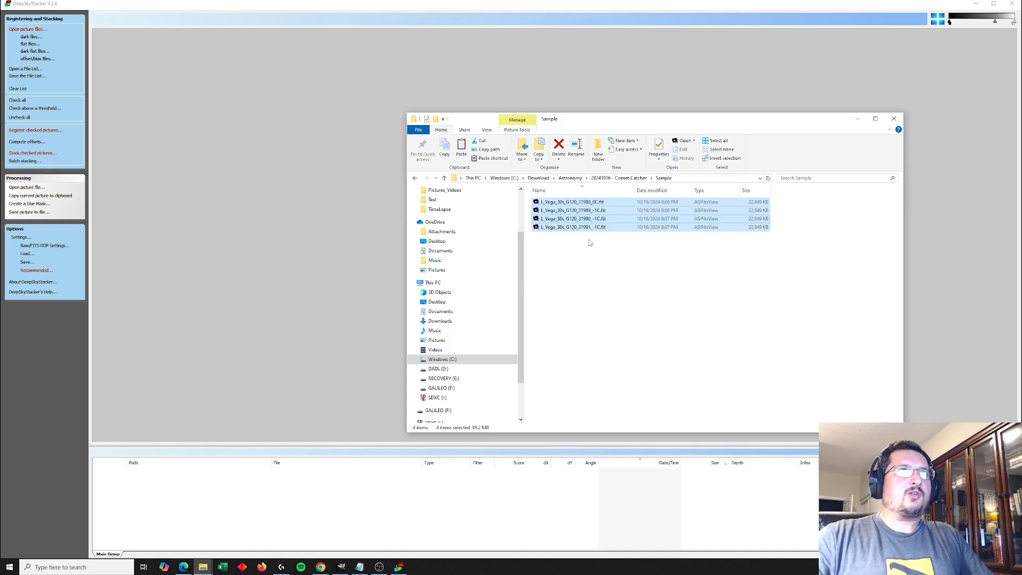
{"action": "left_click_drag", "start_coordinate": [623, 258], "coordinate": [336, 468]}
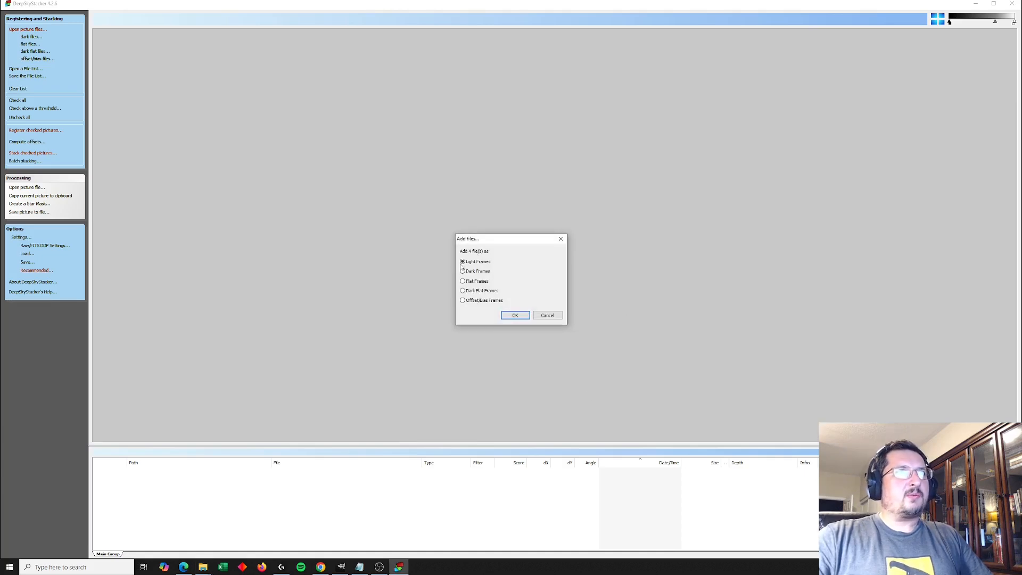
{"action": "left_click", "coordinate": [514, 316]}
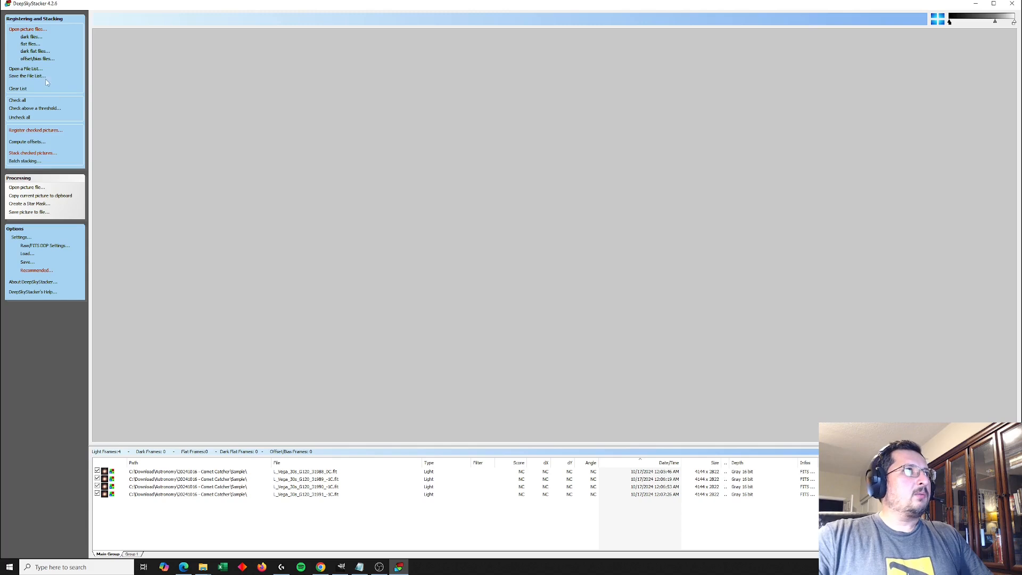
Add MasterDark_Gain120_180s.tif as the dark frame and preview it
{"action": "left_click", "coordinate": [33, 37]}
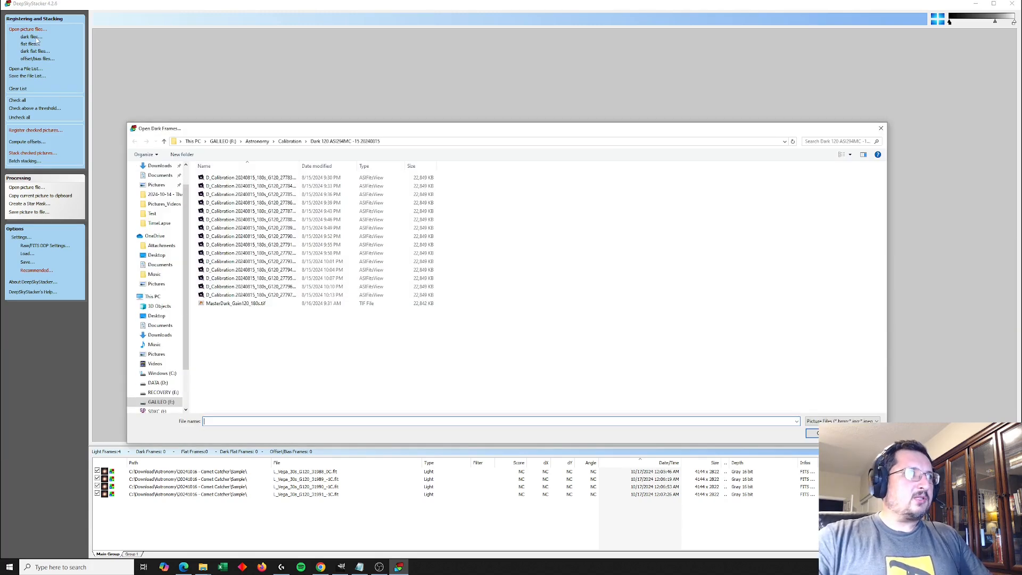
{"action": "left_click", "coordinate": [239, 304]}
{"action": "left_click", "coordinate": [825, 433]}
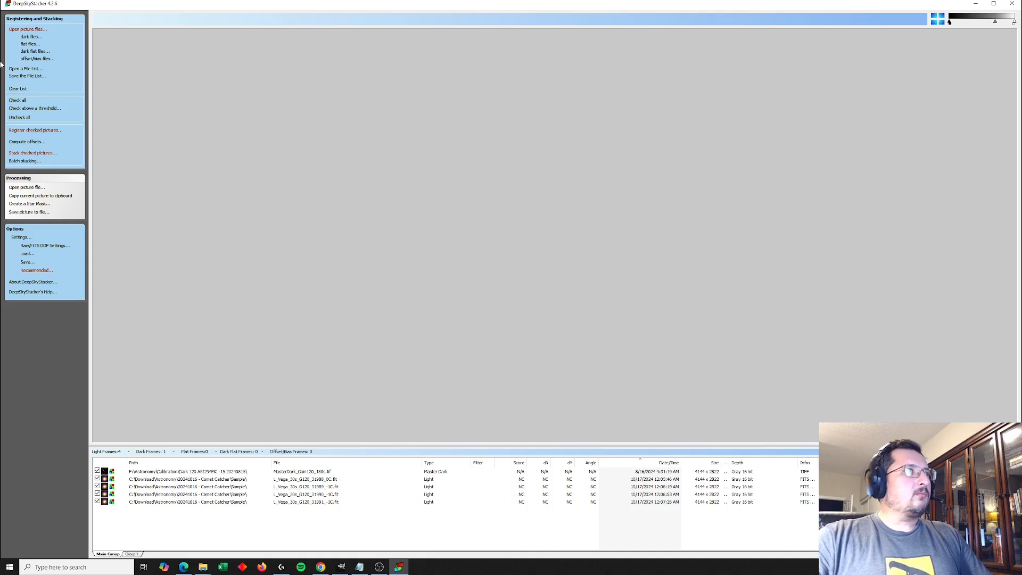
{"action": "left_click_drag", "start_coordinate": [242, 516], "coordinate": [221, 473]}
{"action": "left_click", "coordinate": [222, 472]}
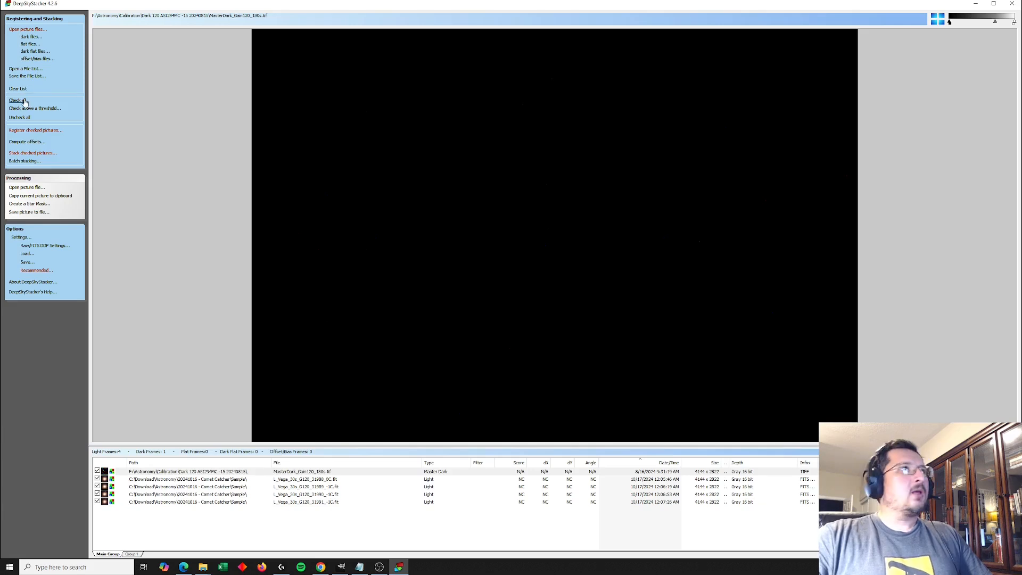
Register the checked pictures with automatic hot pixel detection and without stacking after registering
{"action": "left_click", "coordinate": [20, 134]}
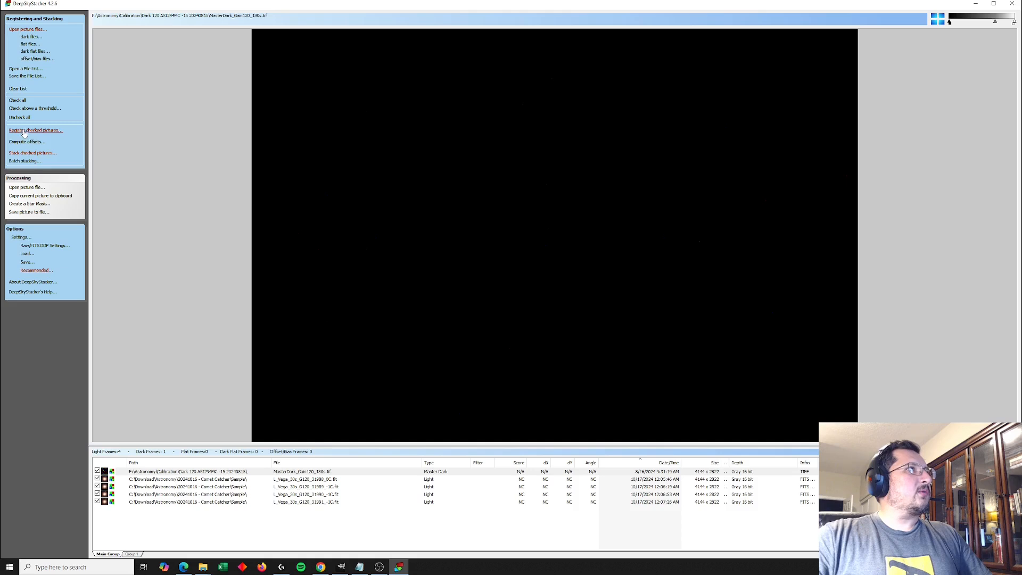
{"action": "left_click", "coordinate": [485, 235]}
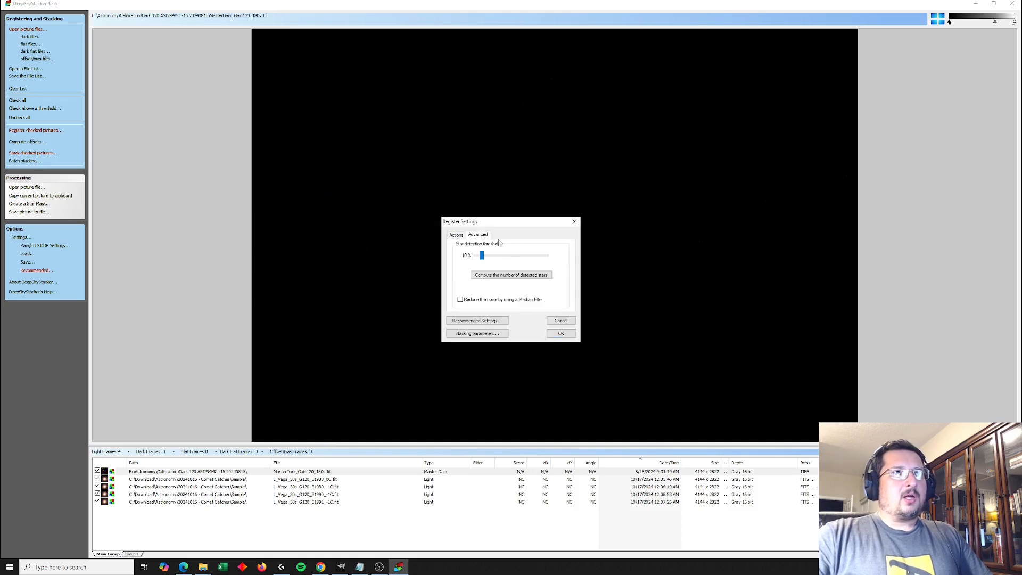
{"action": "left_click", "coordinate": [457, 235]}
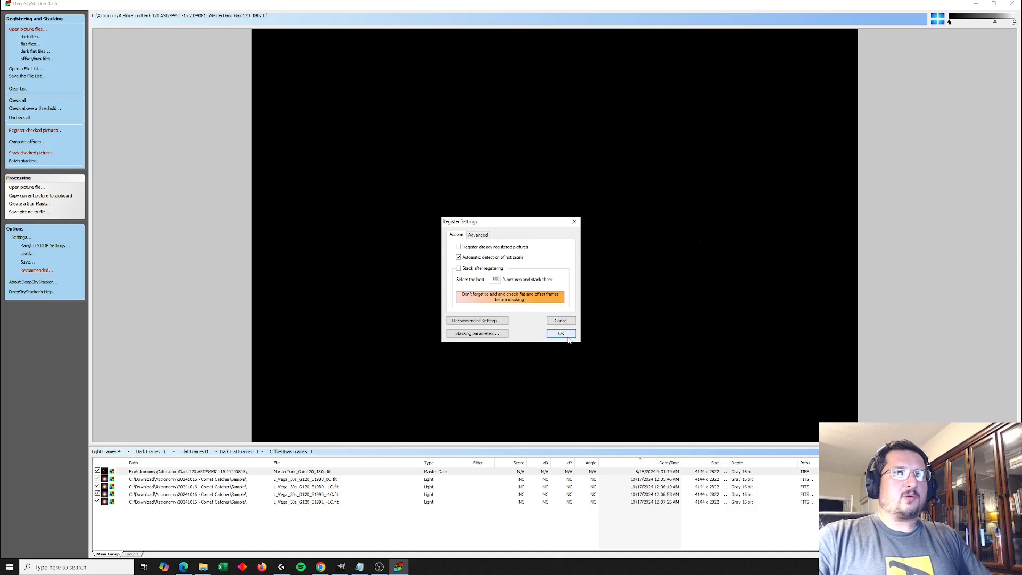
{"action": "left_click", "coordinate": [569, 335]}
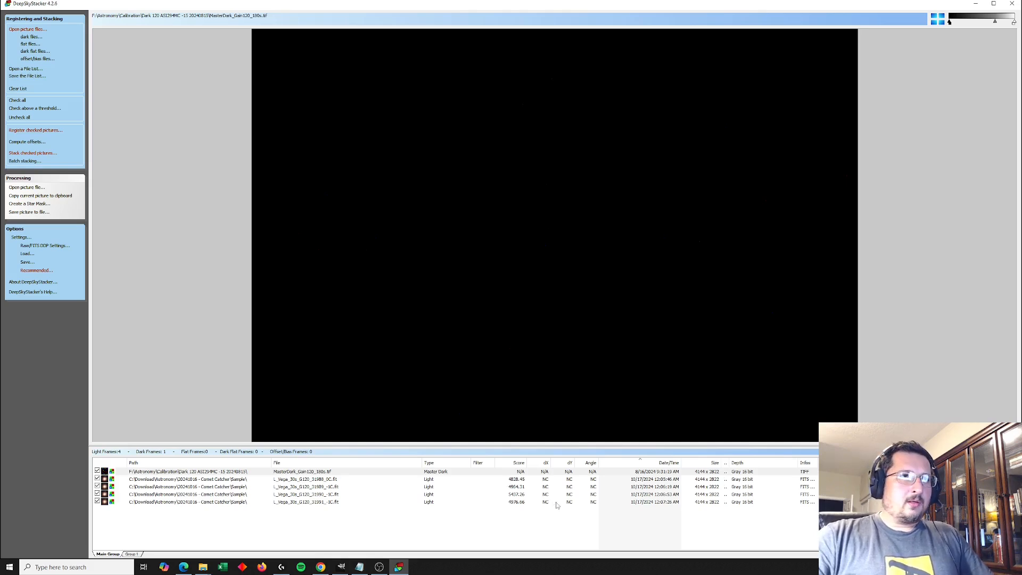
Sort the frames by score, use the highest-scoring light frame as the reference frame, and compute the offsets
{"action": "left_click", "coordinate": [515, 462]}
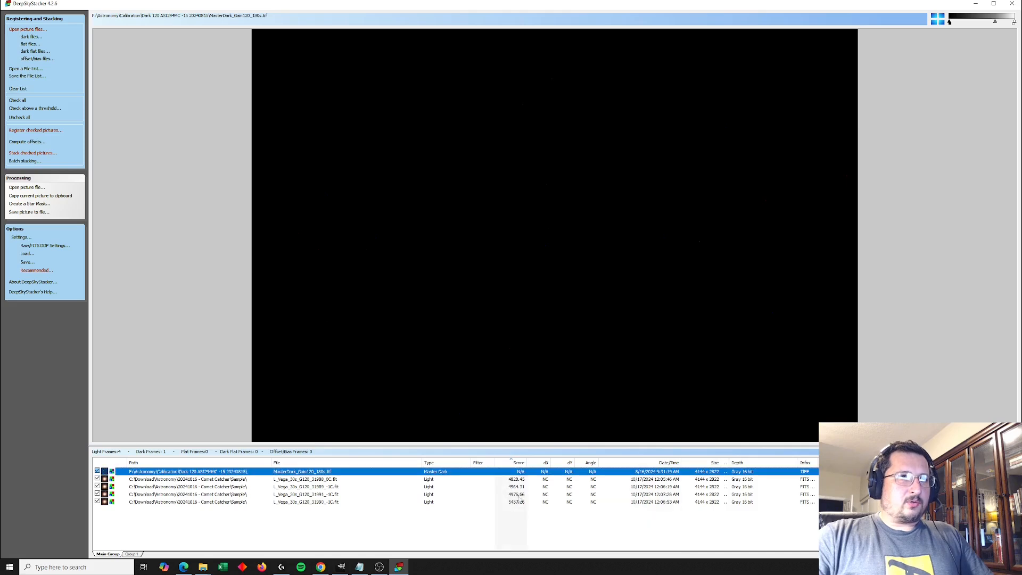
{"action": "left_click", "coordinate": [313, 503]}
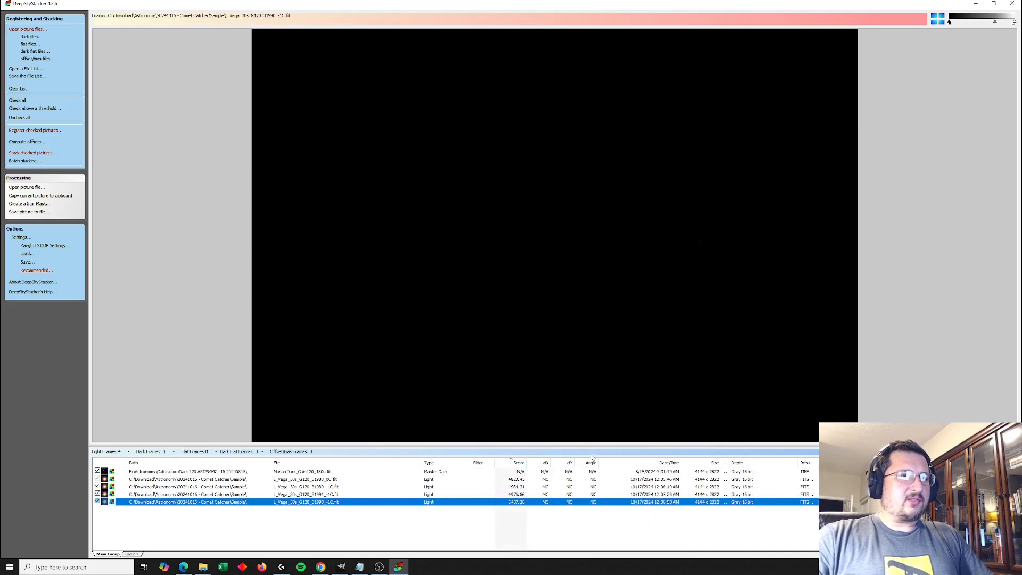
{"action": "right_click", "coordinate": [310, 504]}
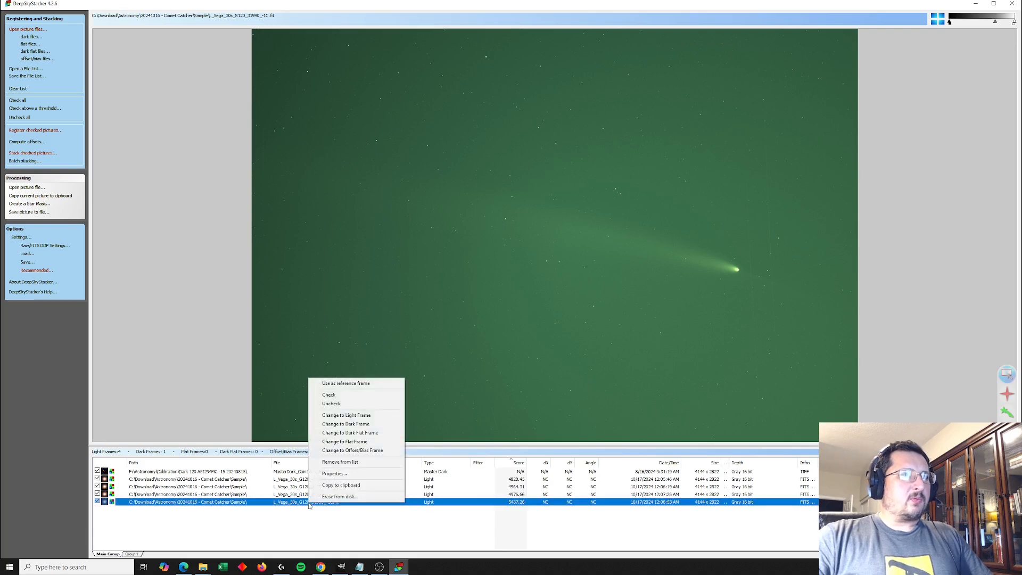
{"action": "left_click", "coordinate": [345, 384]}
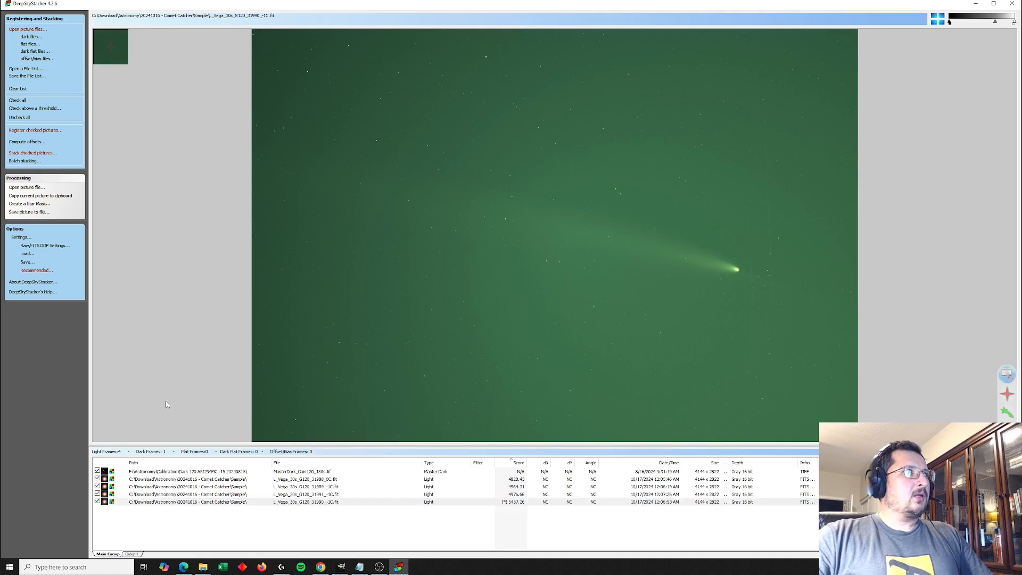
{"action": "left_click", "coordinate": [32, 142]}
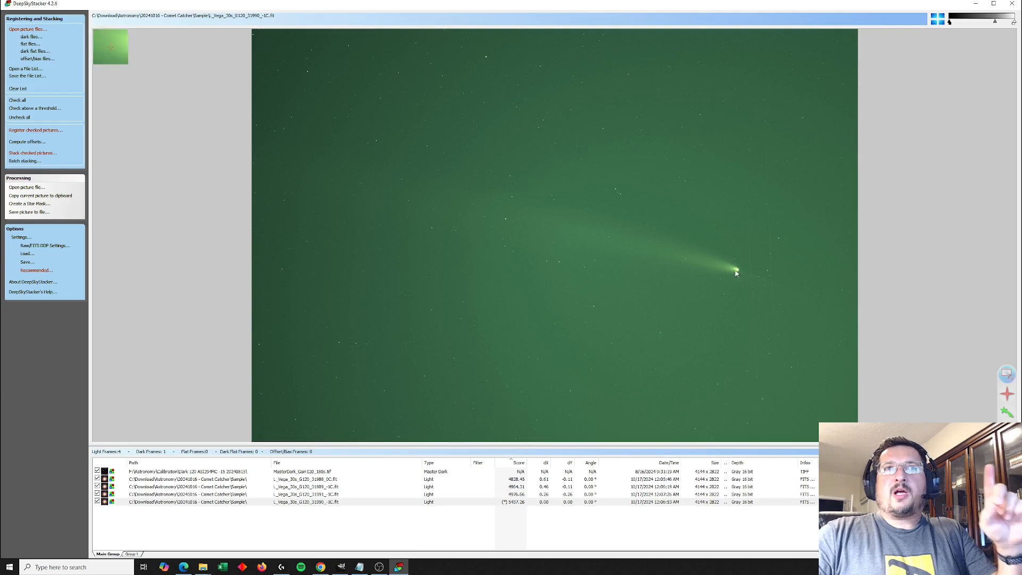
Mark the comet's nucleus as the comet position in each of the four light frames, starting with the reference frame
{"action": "left_click", "coordinate": [1006, 413]}
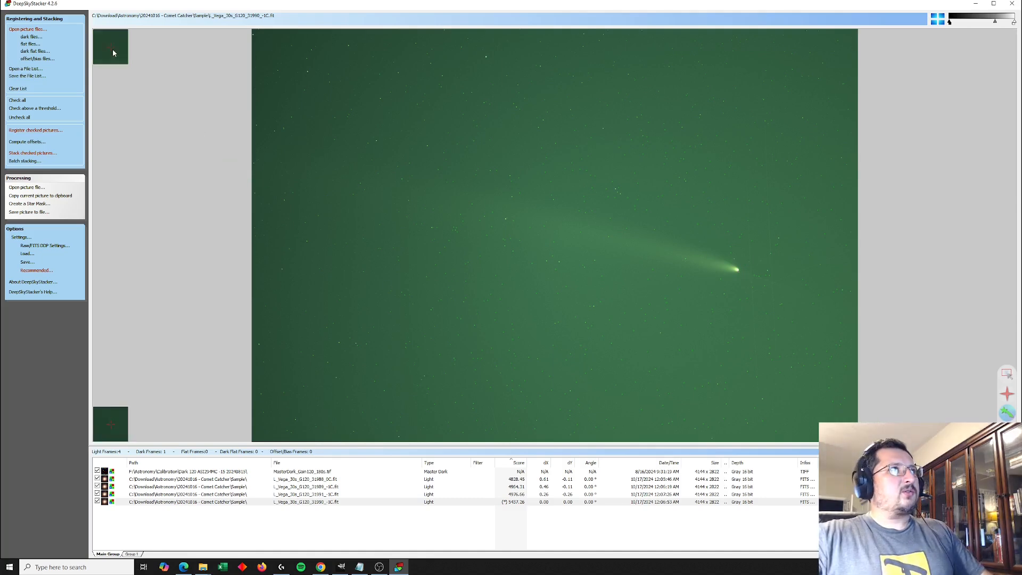
{"action": "left_click", "coordinate": [738, 272]}
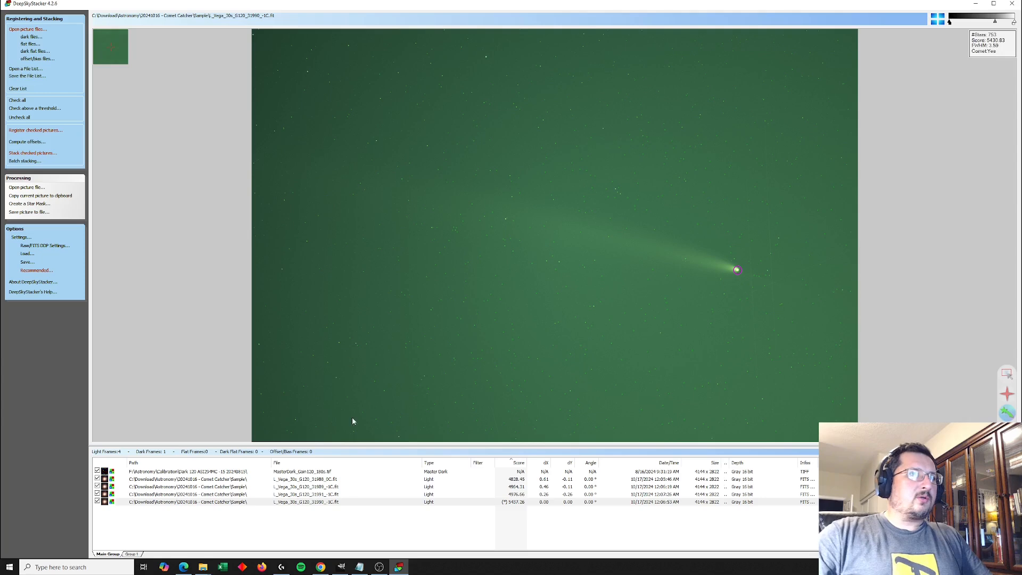
{"action": "left_click", "coordinate": [330, 494]}
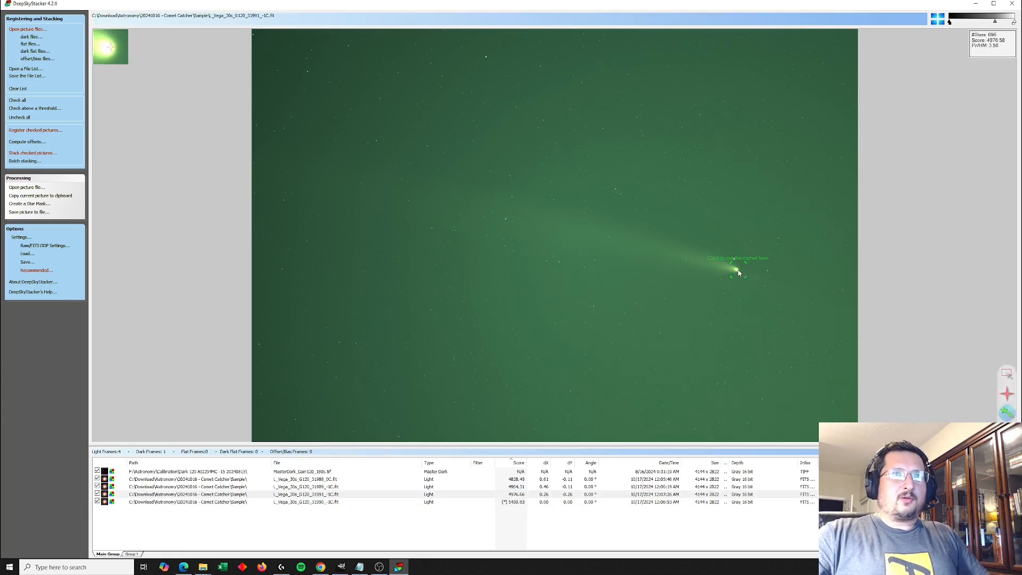
{"action": "left_click", "coordinate": [738, 272]}
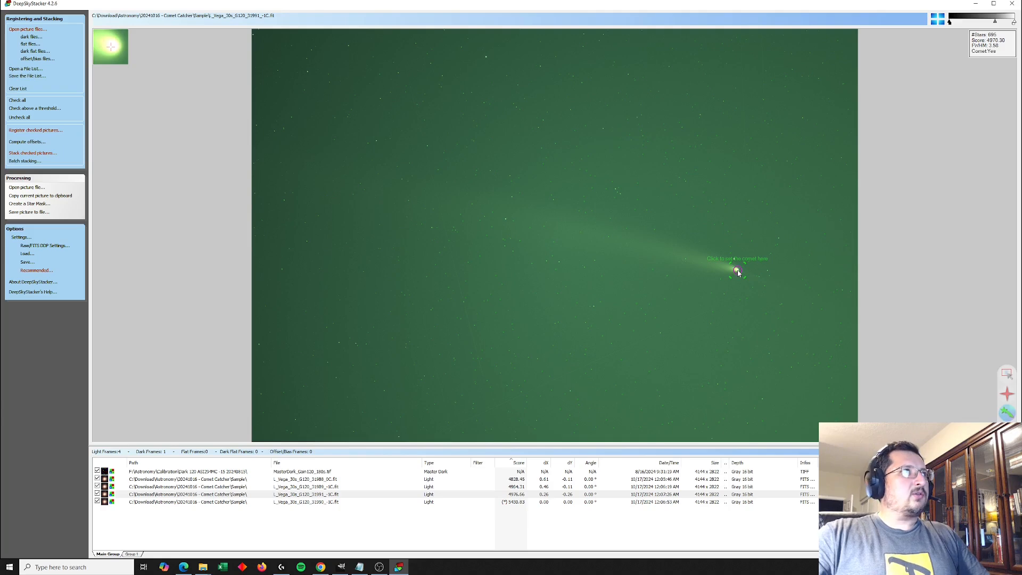
{"action": "left_click", "coordinate": [306, 486]}
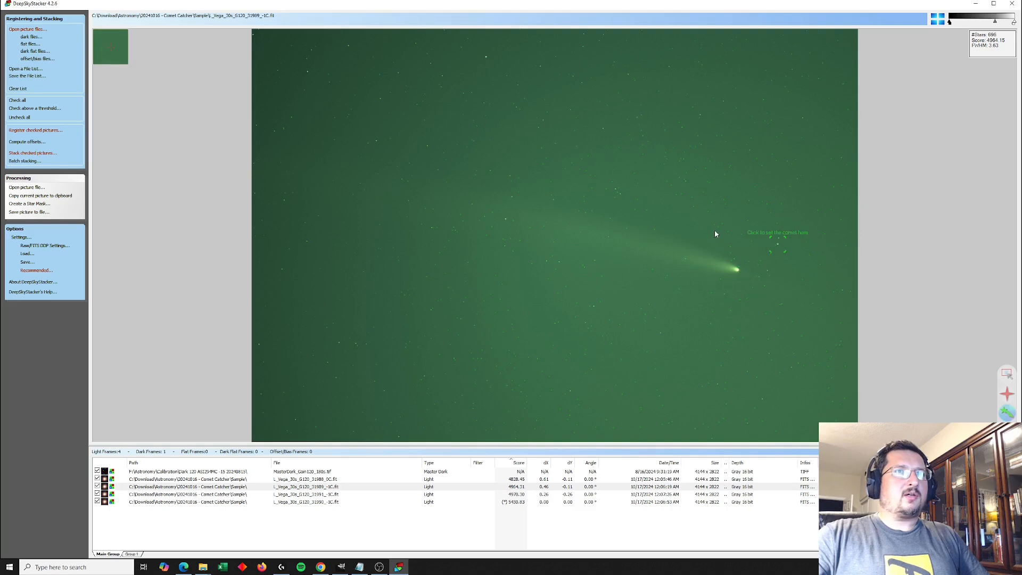
{"action": "left_click", "coordinate": [738, 272]}
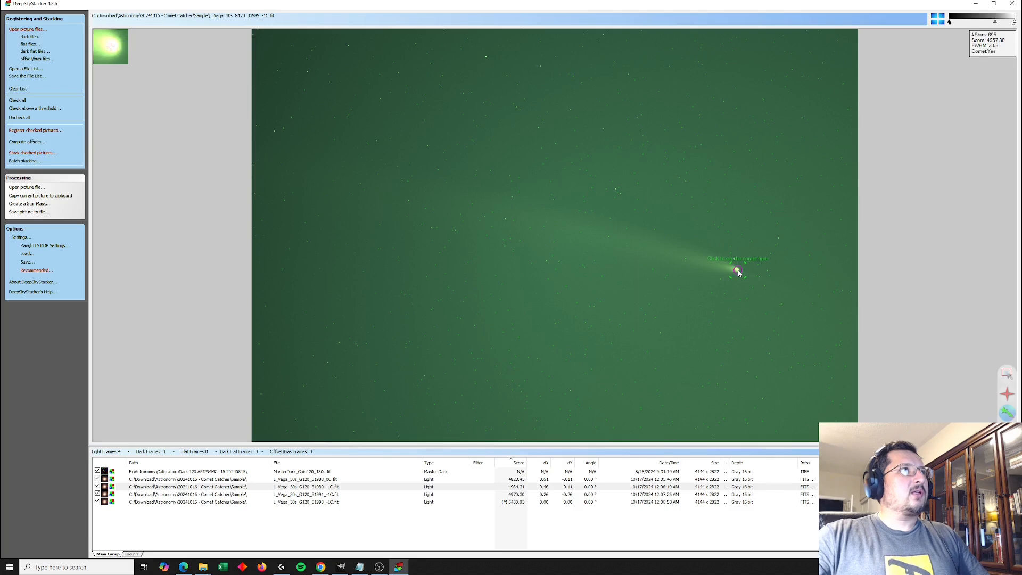
{"action": "left_click", "coordinate": [413, 480]}
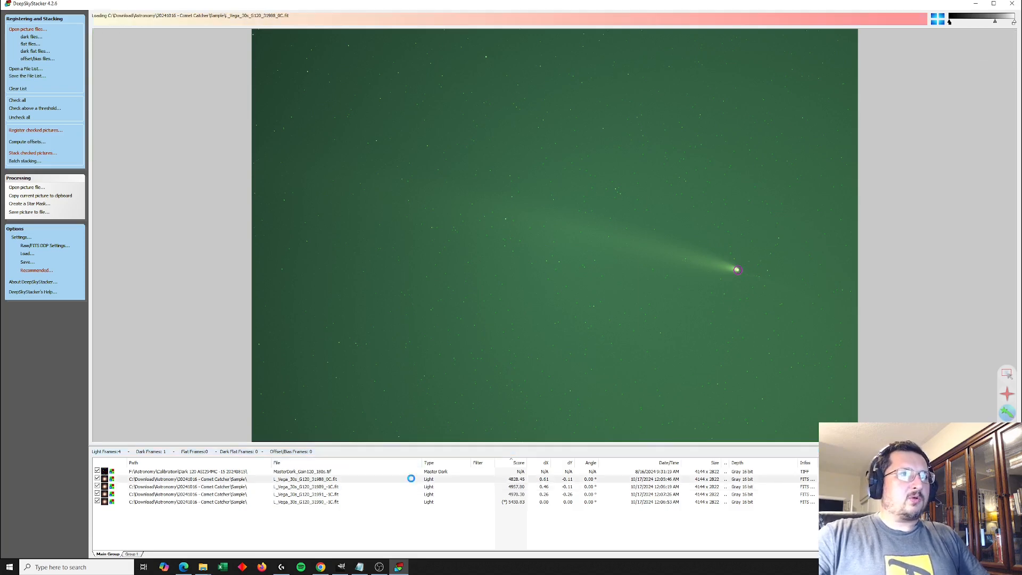
{"action": "left_click", "coordinate": [738, 273]}
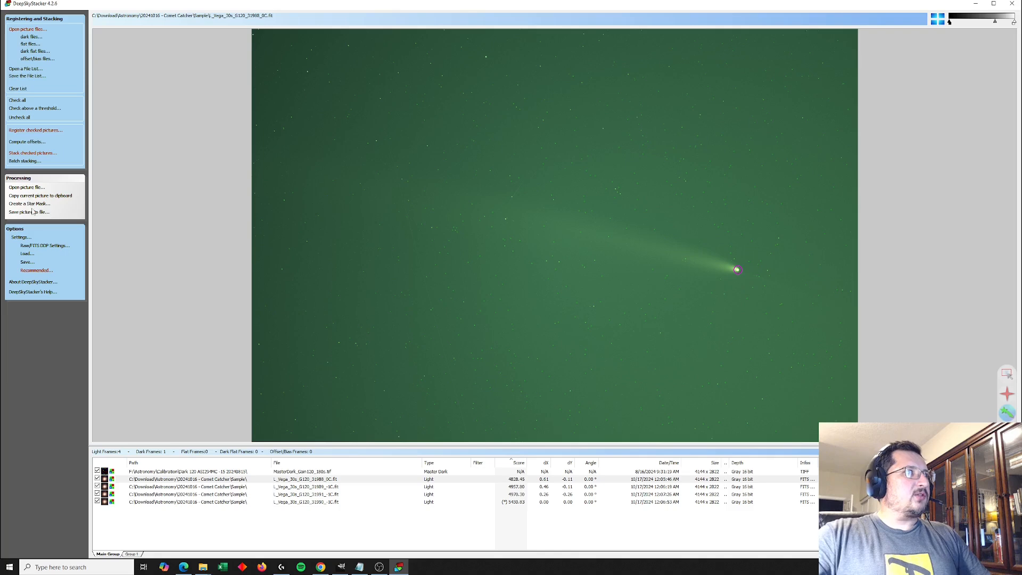
Stack the checked pictures using the Comet Stacking mode
{"action": "left_click", "coordinate": [30, 154]}
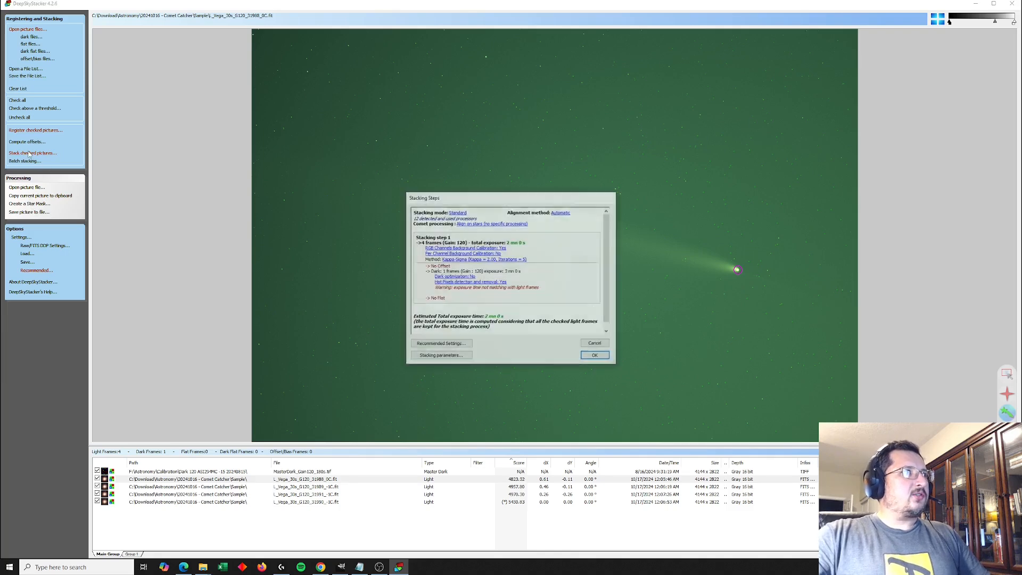
{"action": "left_click", "coordinate": [439, 356]}
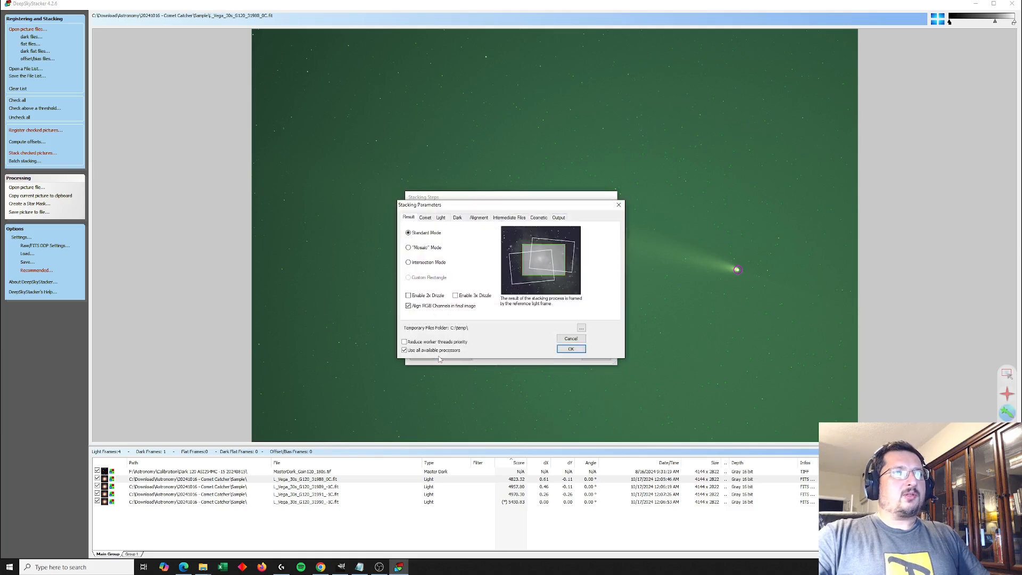
{"action": "left_click", "coordinate": [426, 218]}
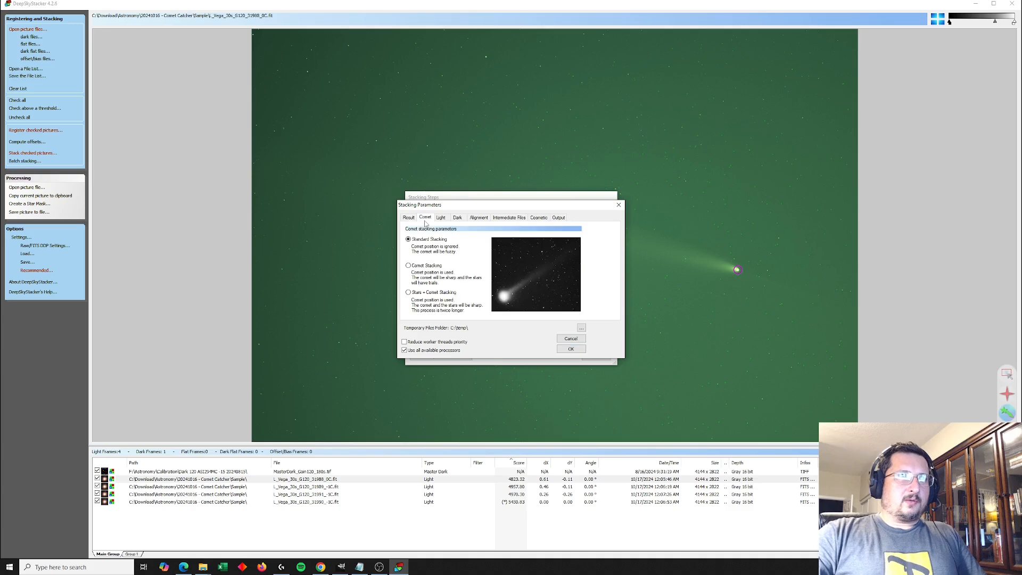
{"action": "left_click", "coordinate": [415, 267]}
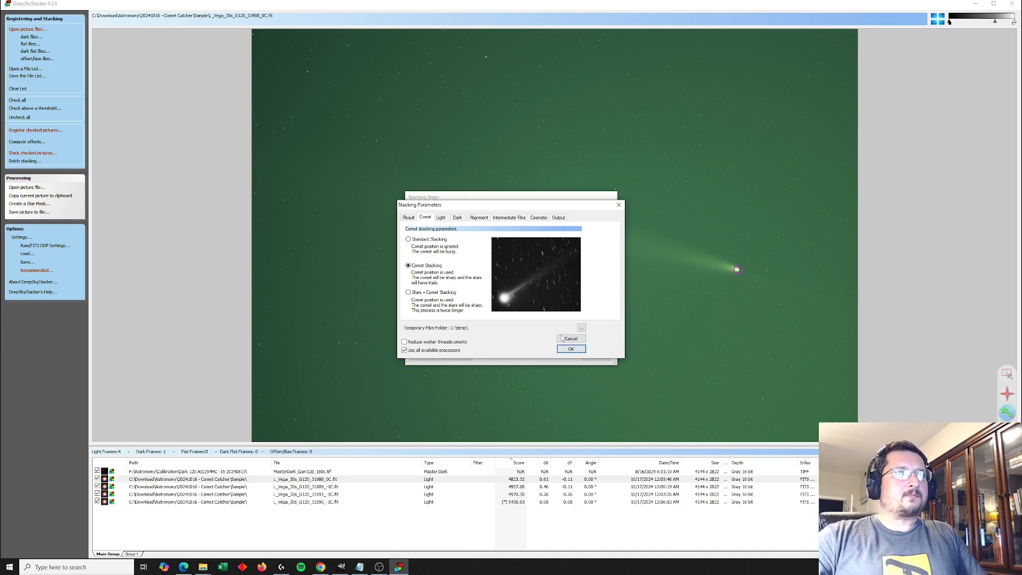
{"action": "left_click", "coordinate": [570, 349]}
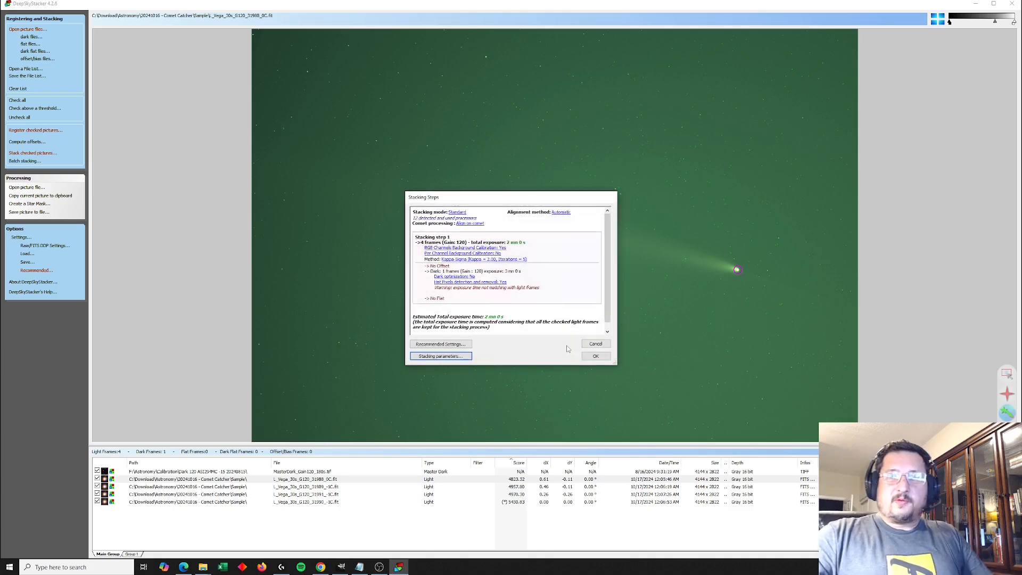
{"action": "left_click", "coordinate": [596, 356]}
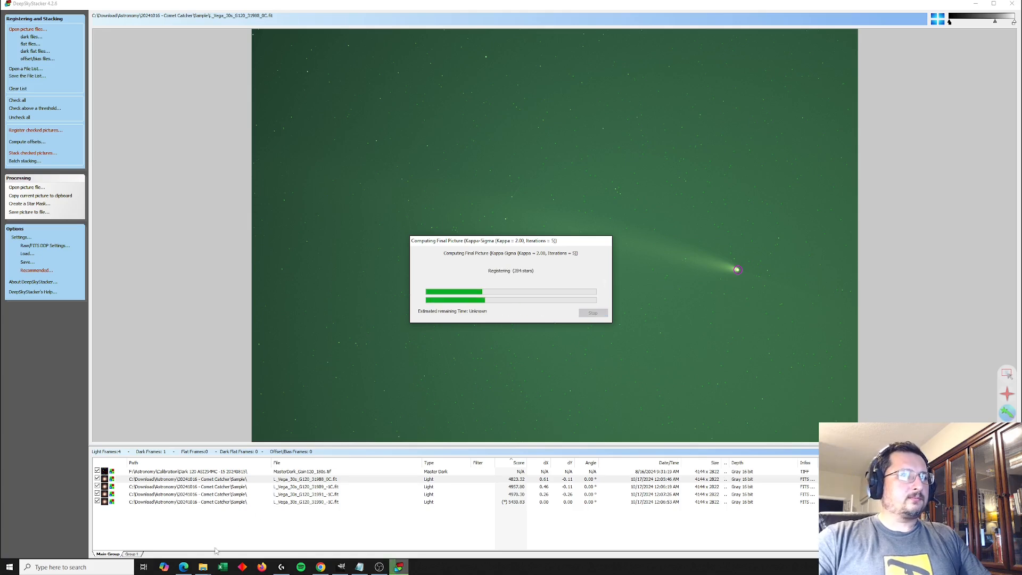
Switch to the Sample folder in File Explorer and look at the info text files saved beside the light frames
{"action": "mouse_move", "coordinate": [202, 566]}
{"action": "left_click", "coordinate": [240, 532]}
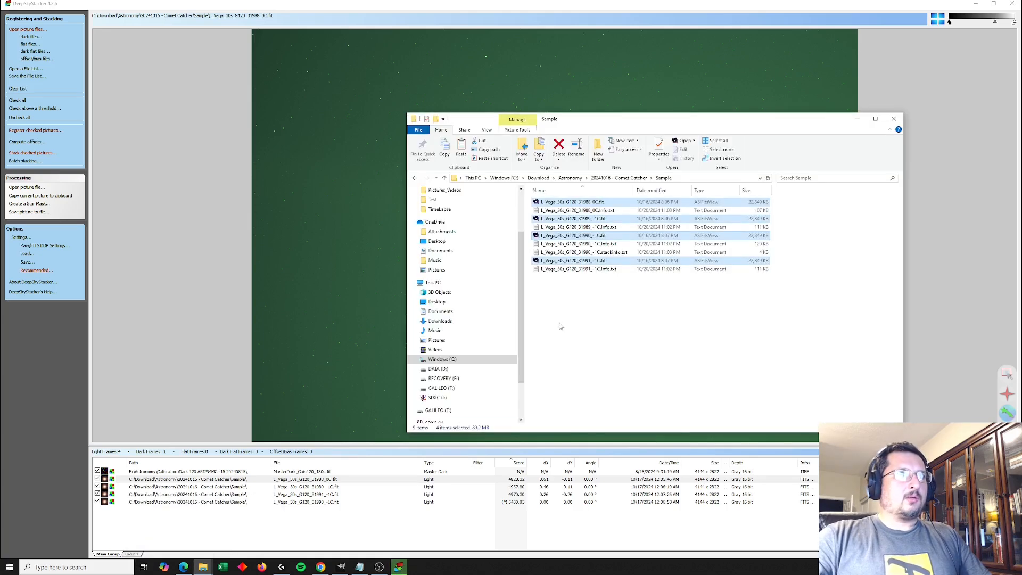
{"action": "left_click_drag", "start_coordinate": [569, 227], "coordinate": [568, 243]}
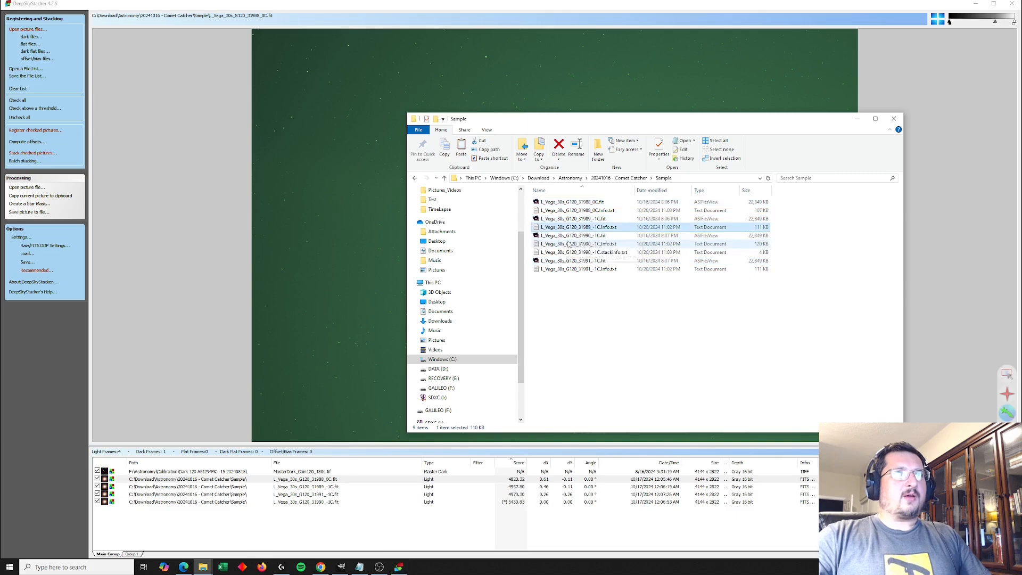
Look through the output files in the Sample folder, including Autosave.tif, with the File Explorer window moved aside
{"action": "left_click", "coordinate": [571, 252]}
{"action": "left_click", "coordinate": [572, 244]}
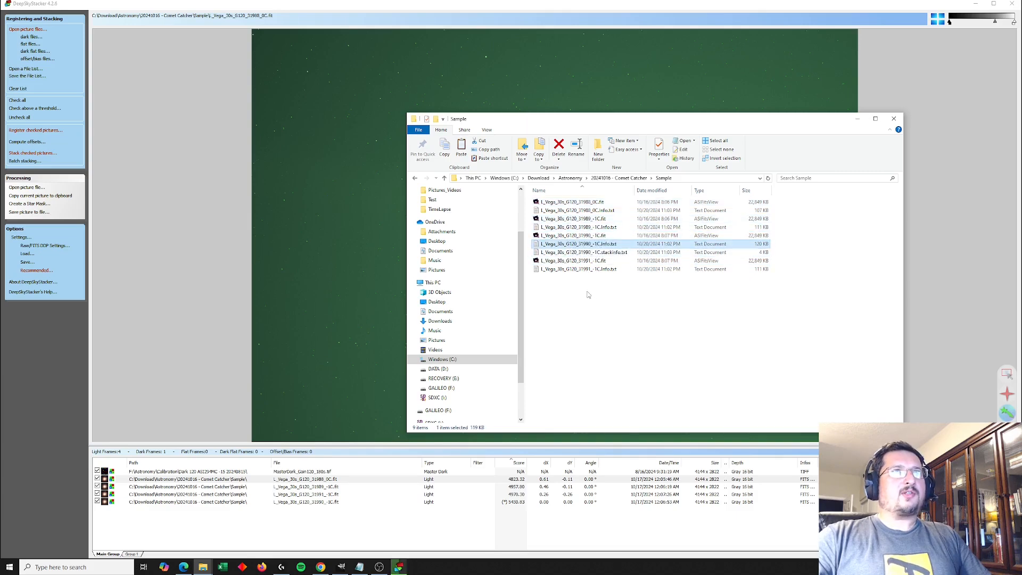
{"action": "left_click_drag", "start_coordinate": [627, 125], "coordinate": [837, 188]}
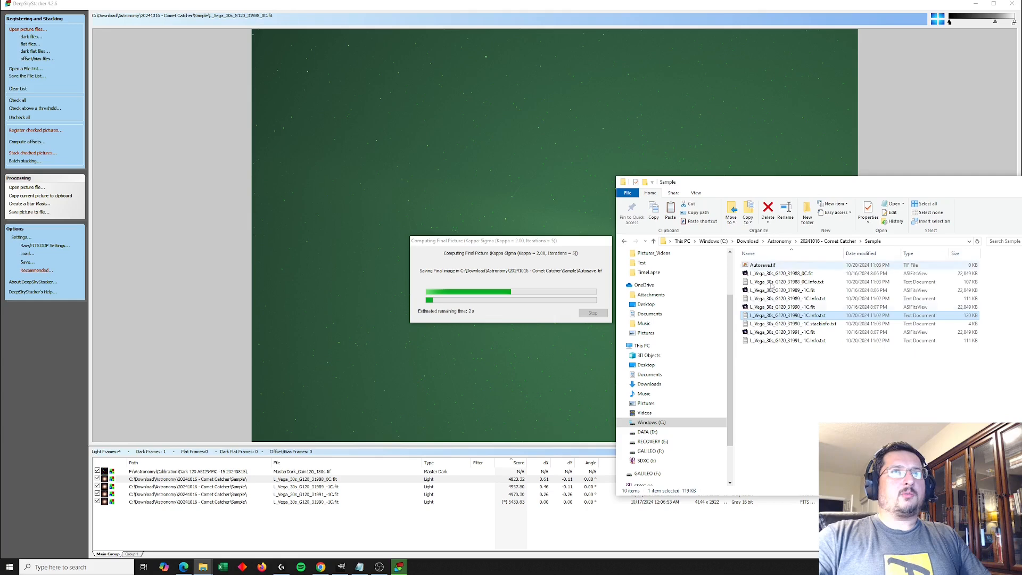
{"action": "left_click", "coordinate": [780, 265]}
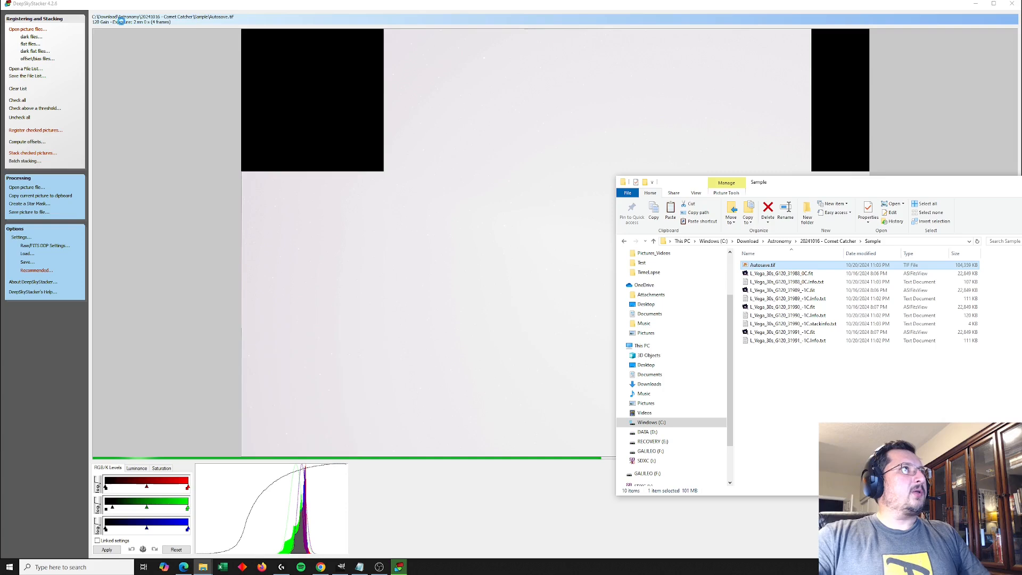
Return to the registering and stacking view in DeepSkyStacker and restack the checked pictures using the Standard Stacking comet mode
{"action": "left_click", "coordinate": [33, 22]}
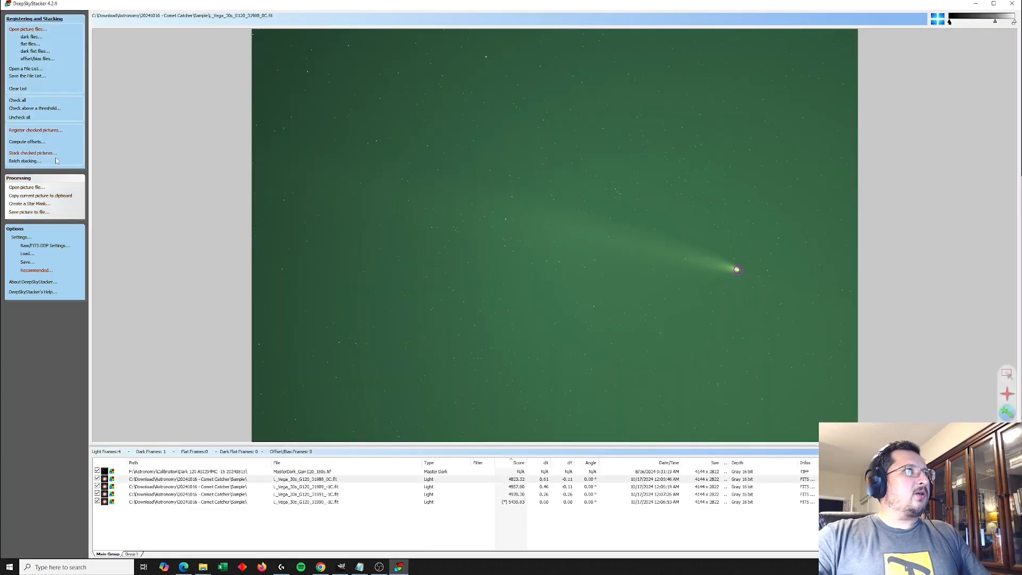
{"action": "left_click", "coordinate": [33, 154]}
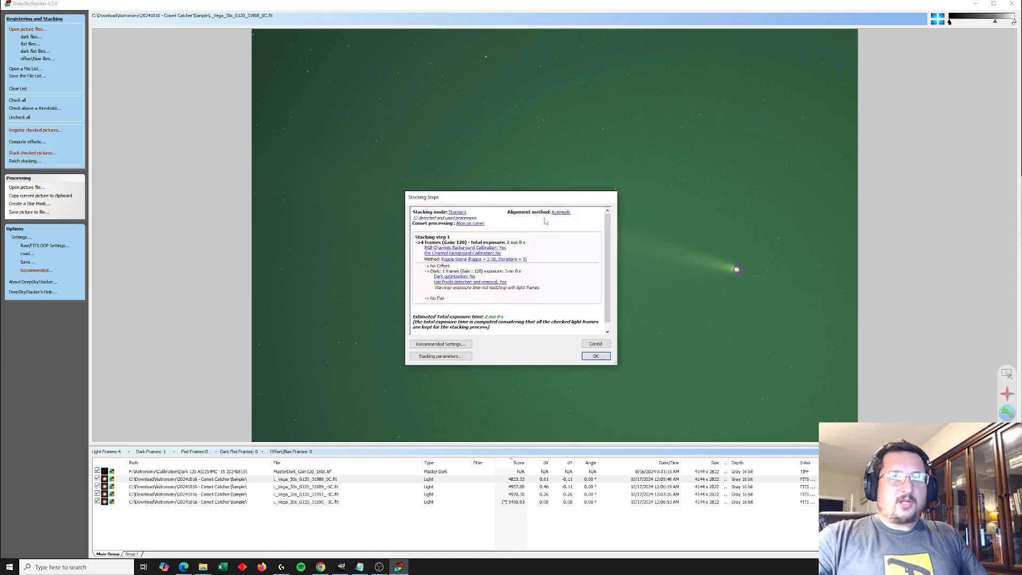
{"action": "left_click", "coordinate": [440, 357]}
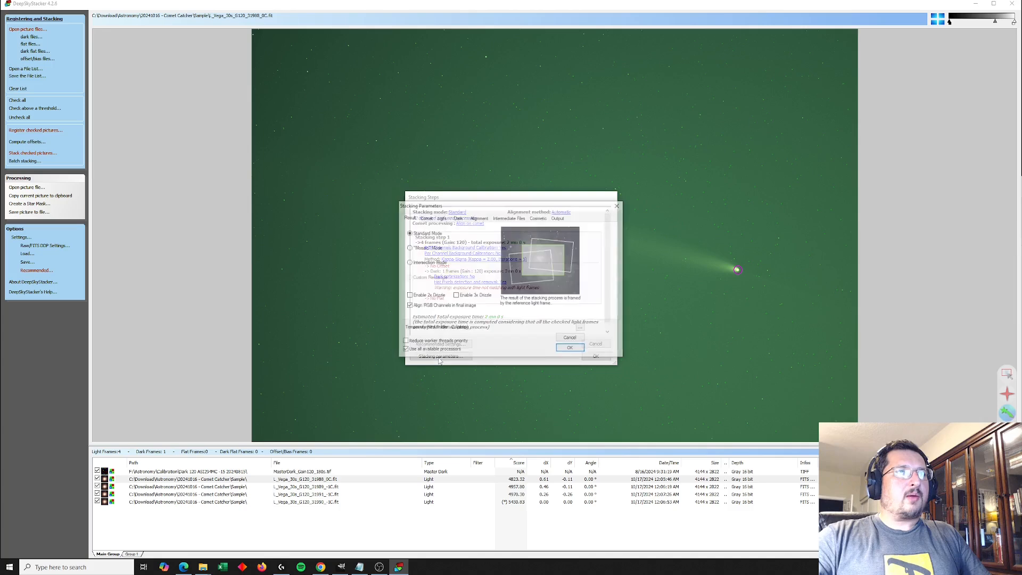
{"action": "left_click", "coordinate": [425, 217]}
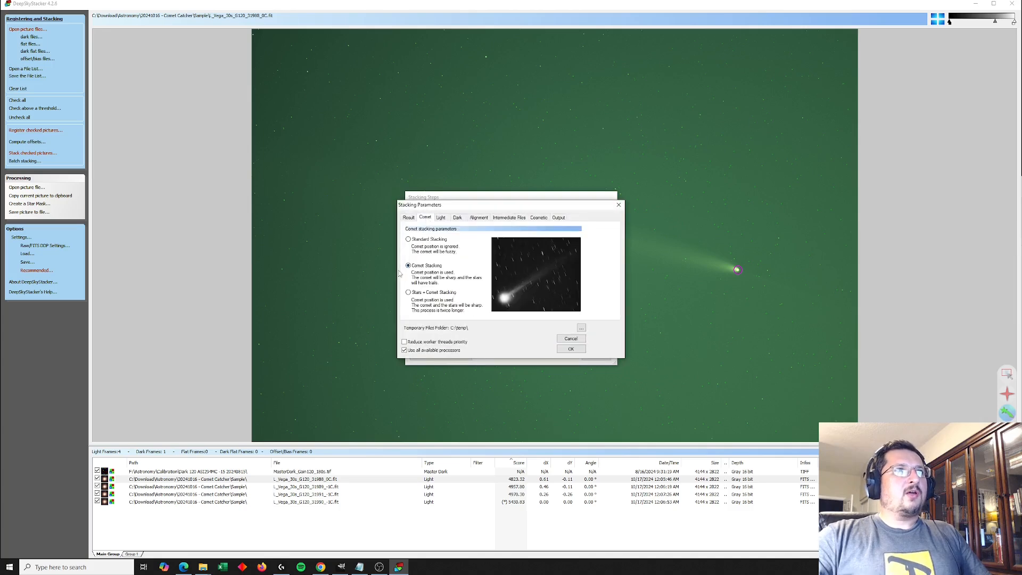
{"action": "left_click", "coordinate": [416, 241]}
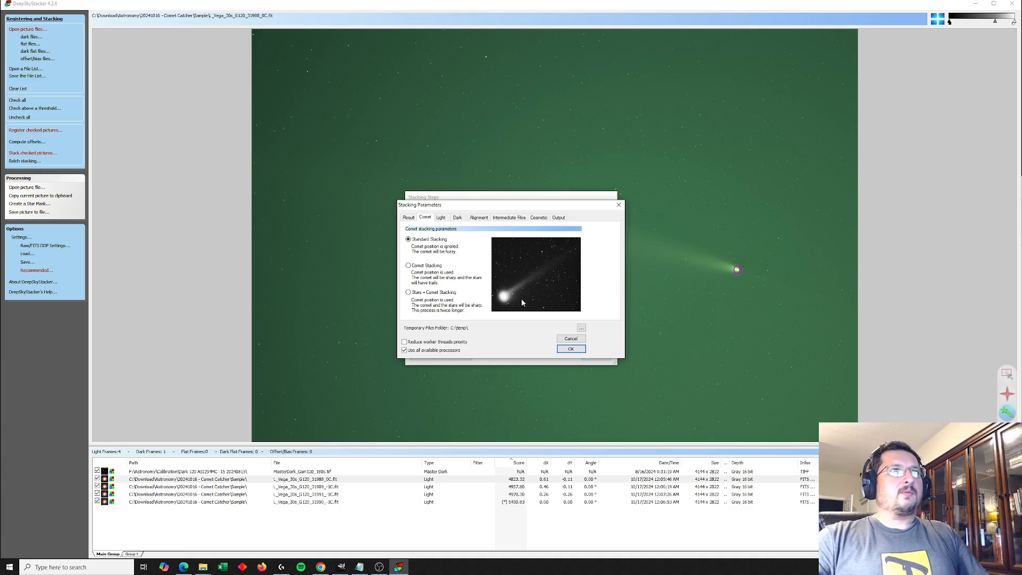
{"action": "left_click", "coordinate": [571, 349]}
{"action": "left_click", "coordinate": [610, 355]}
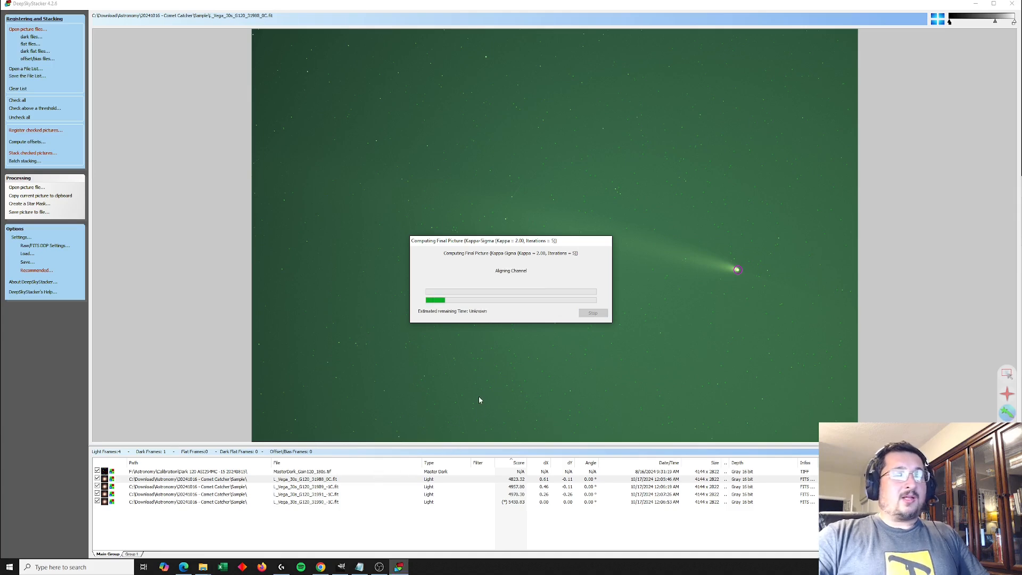
Switch to the Sample folder in File Explorer and rename Autosave.tif as "Sample1-comet stack.tif"
{"action": "mouse_move", "coordinate": [204, 570]}
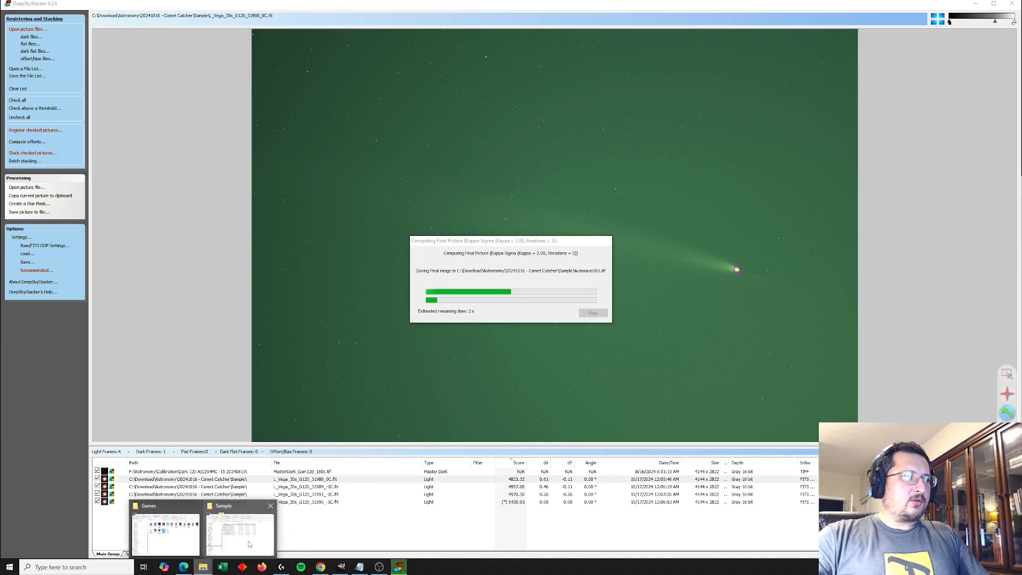
{"action": "left_click", "coordinate": [245, 542]}
{"action": "left_click", "coordinate": [760, 265]}
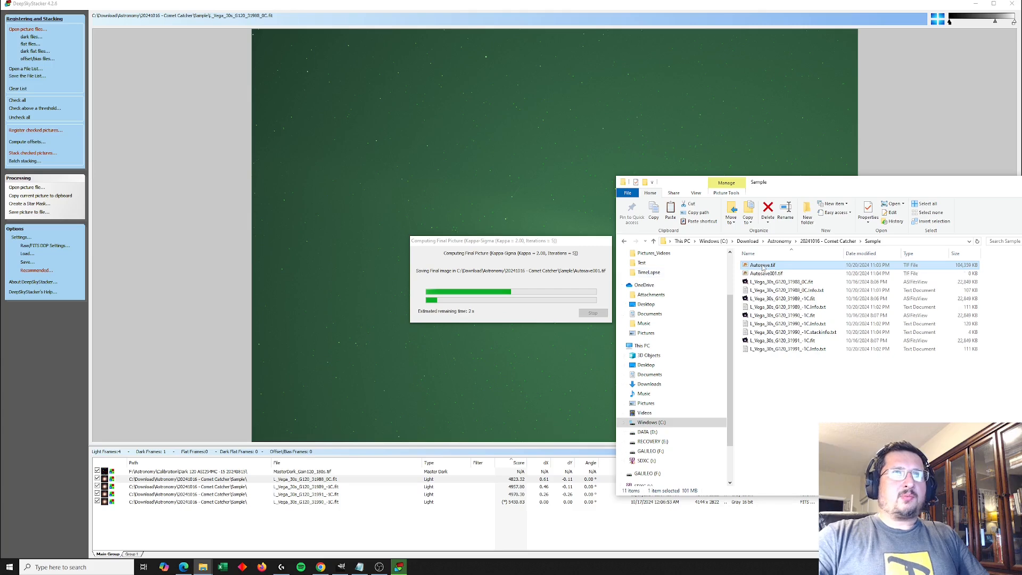
{"action": "type", "text": "Sample1"}
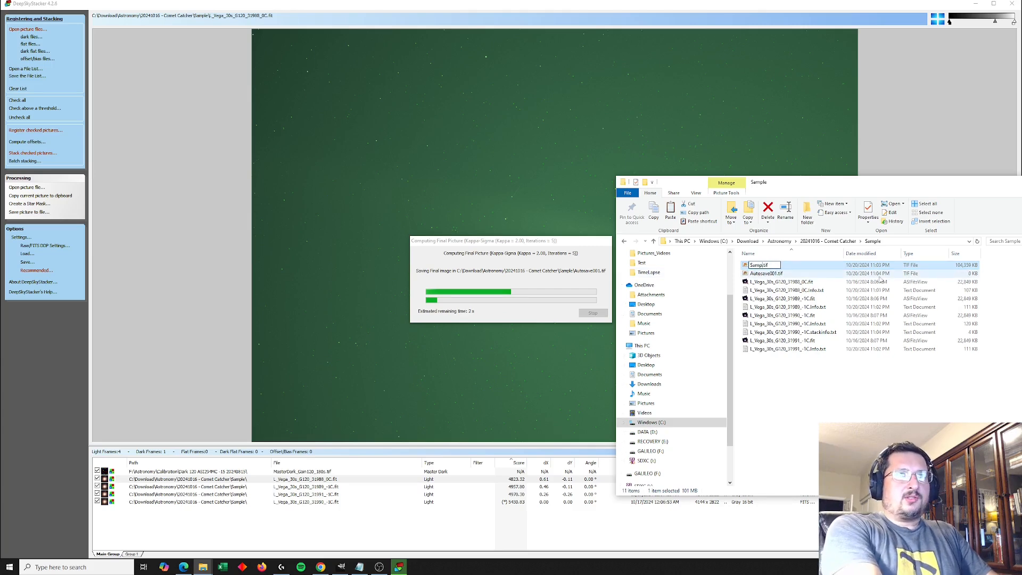
{"action": "type", "text": "-comet stack"}
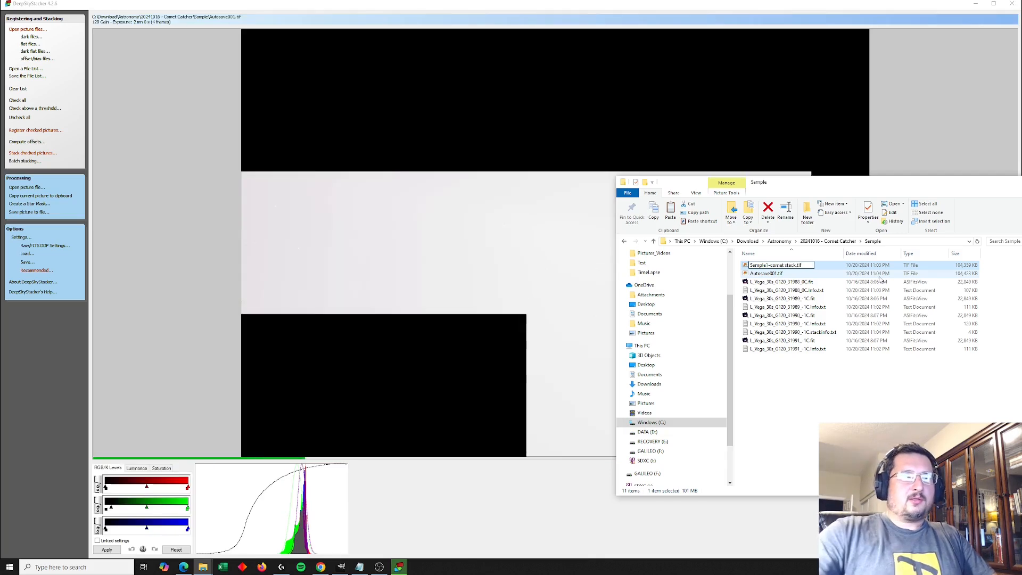
Rename Autosave001.tif as "Sample2-star stack.tif"
{"action": "left_click", "coordinate": [771, 274]}
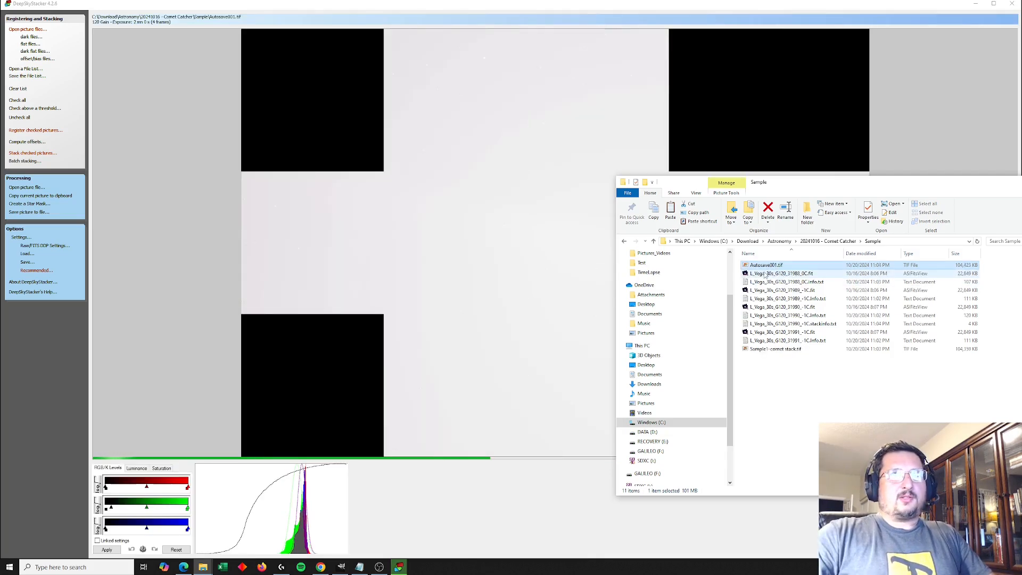
{"action": "left_click", "coordinate": [791, 266]}
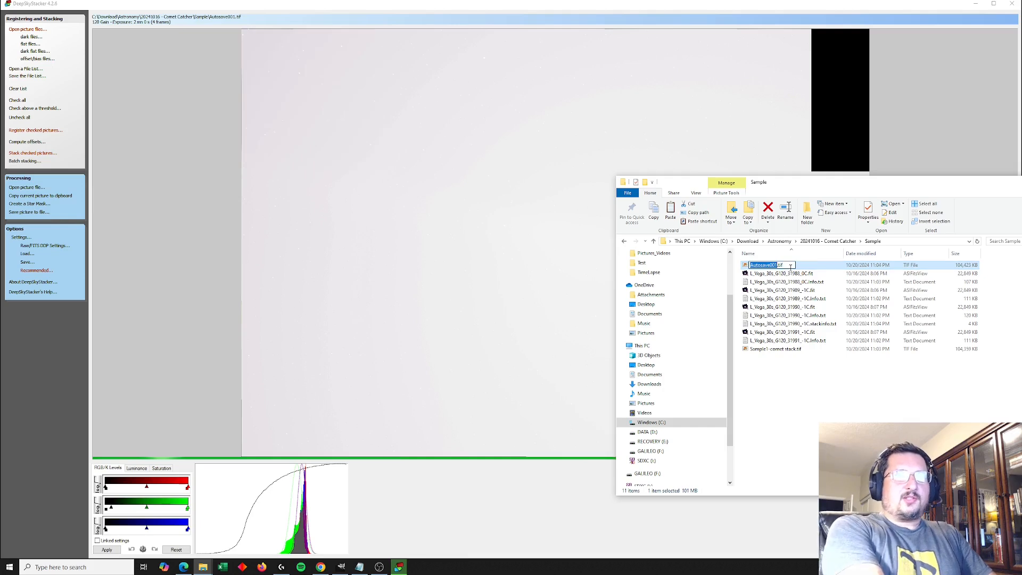
{"action": "type", "text": "Sample2"}
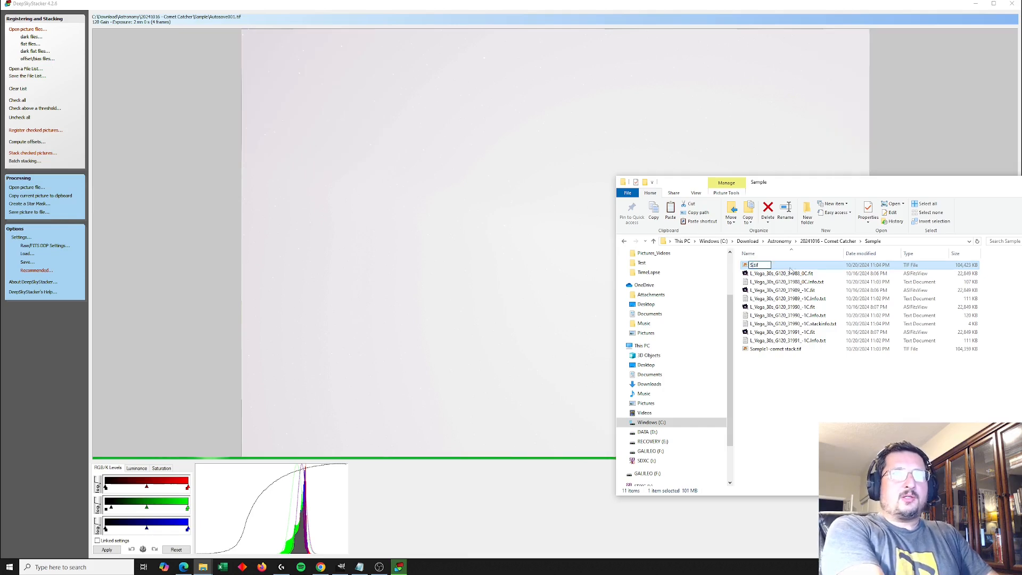
{"action": "type", "text": "-star stack"}
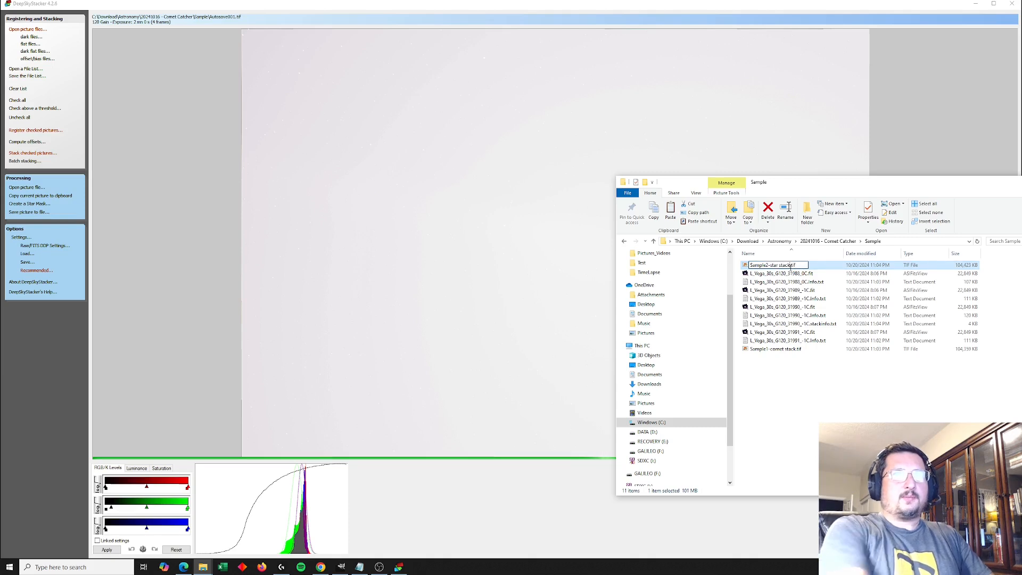
{"action": "key", "text": "Return"}
Close DeepSkyStacker without saving the file list changes, and reposition the Sample folder window fully on screen
{"action": "left_click", "coordinate": [908, 109]}
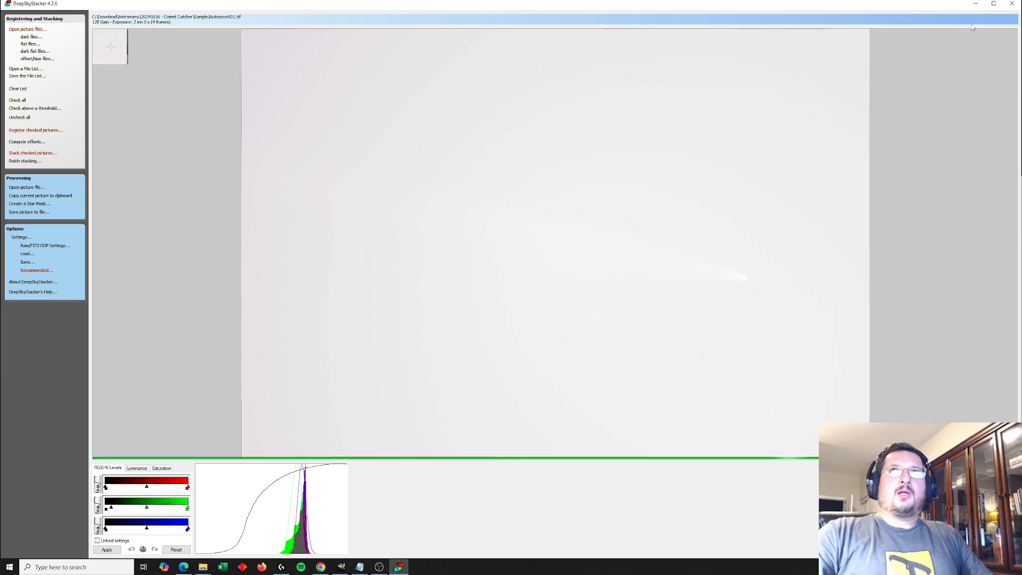
{"action": "left_click", "coordinate": [1012, 4]}
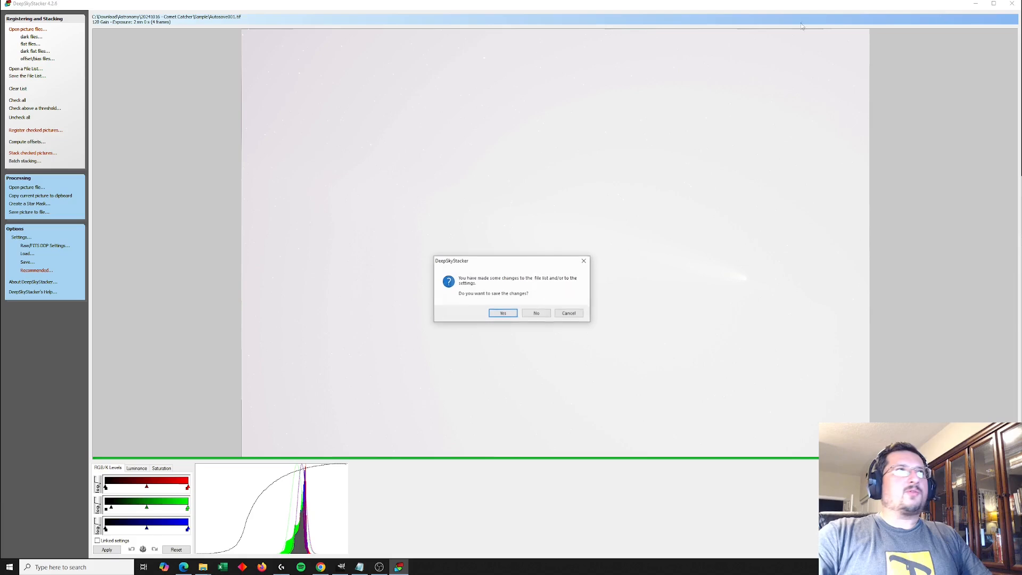
{"action": "left_click", "coordinate": [537, 314]}
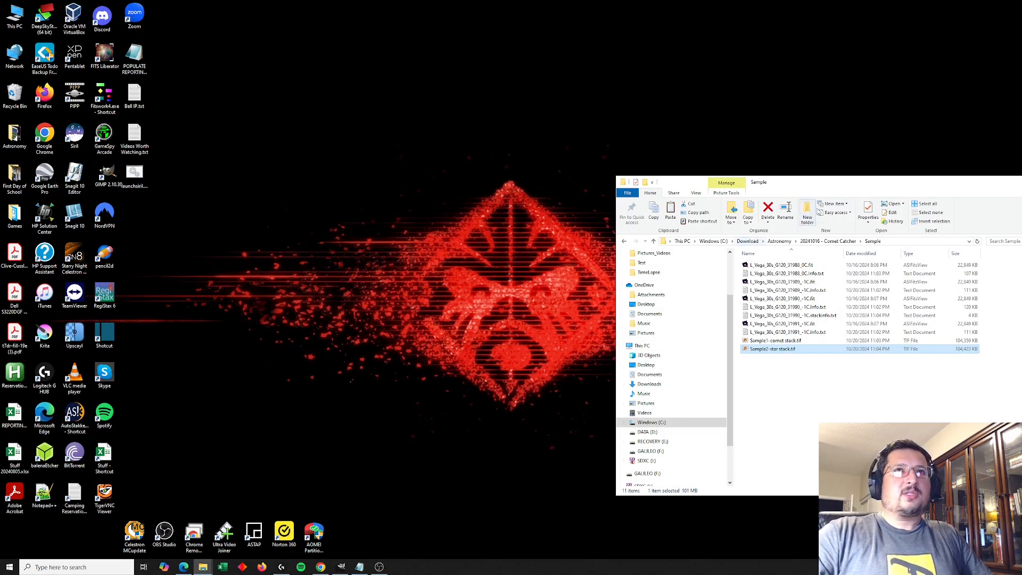
{"action": "left_click_drag", "start_coordinate": [829, 184], "coordinate": [708, 162]}
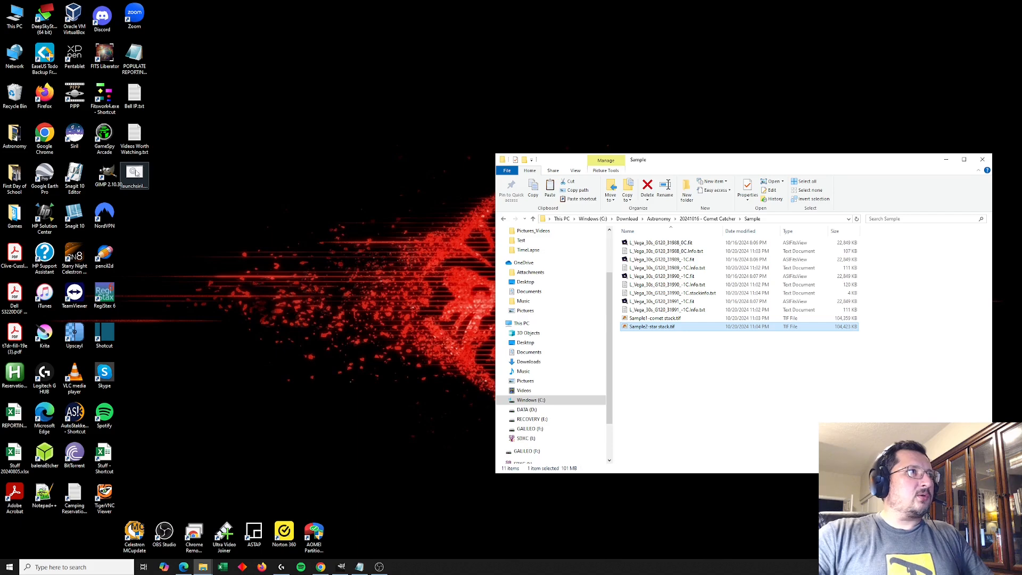
Launch Siril with the batch file on the desktop and dismiss its release notes
{"action": "left_click", "coordinate": [136, 173]}
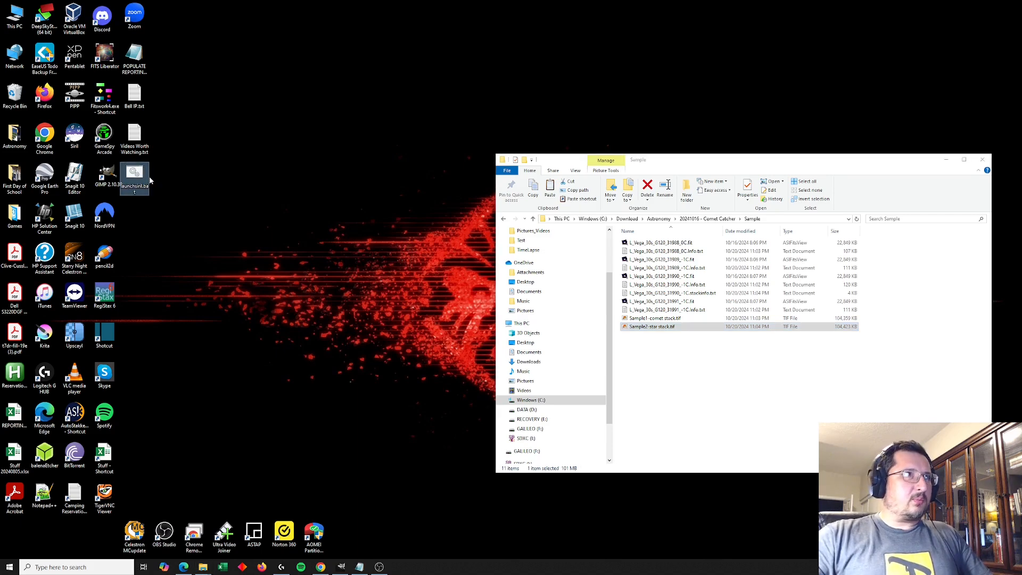
{"action": "double_click", "coordinate": [136, 176]}
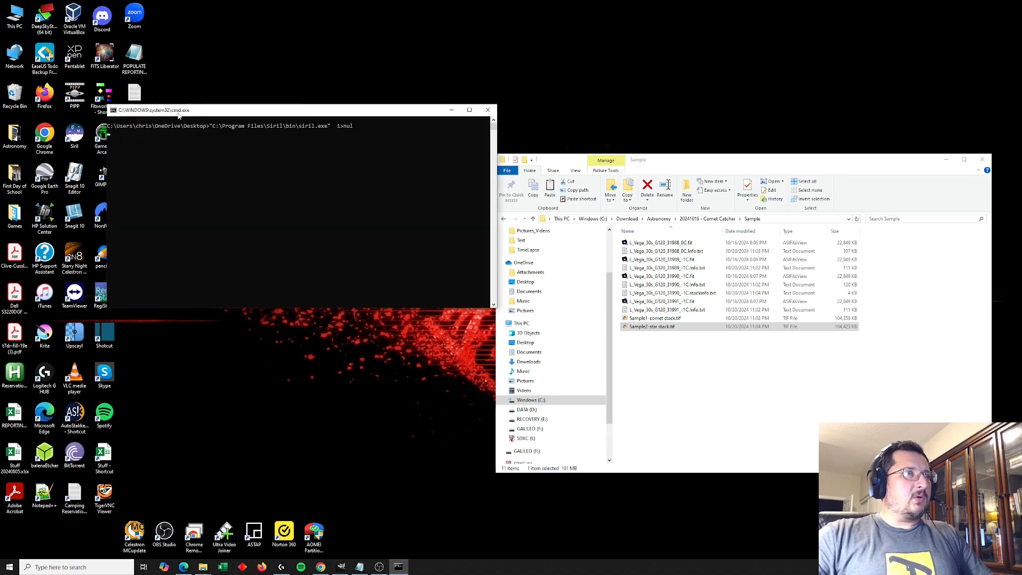
{"action": "left_click_drag", "start_coordinate": [264, 114], "coordinate": [330, 83]}
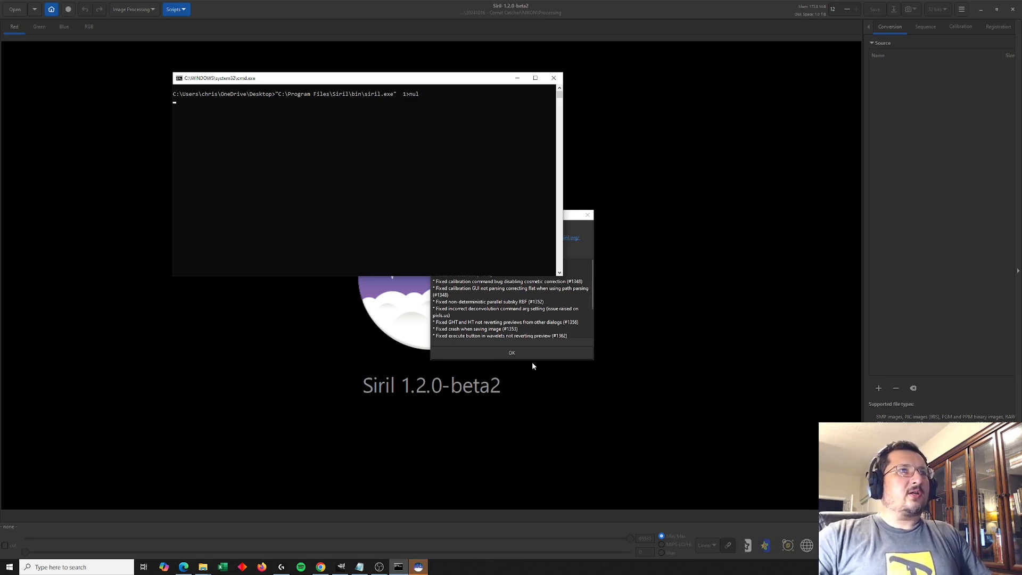
{"action": "left_click", "coordinate": [552, 350]}
{"action": "left_click", "coordinate": [552, 352]}
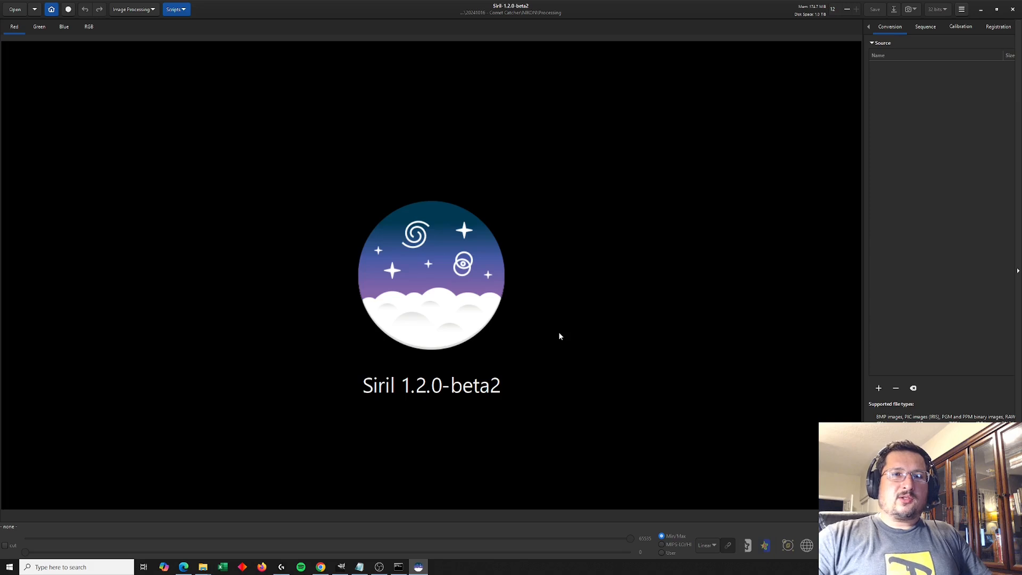
Locate the comet stack file in File Explorer, and set Siril's working directory to the Sample folder inside "20241016 - Comet Catcher"
{"action": "left_click", "coordinate": [203, 567]}
{"action": "left_click", "coordinate": [247, 548]}
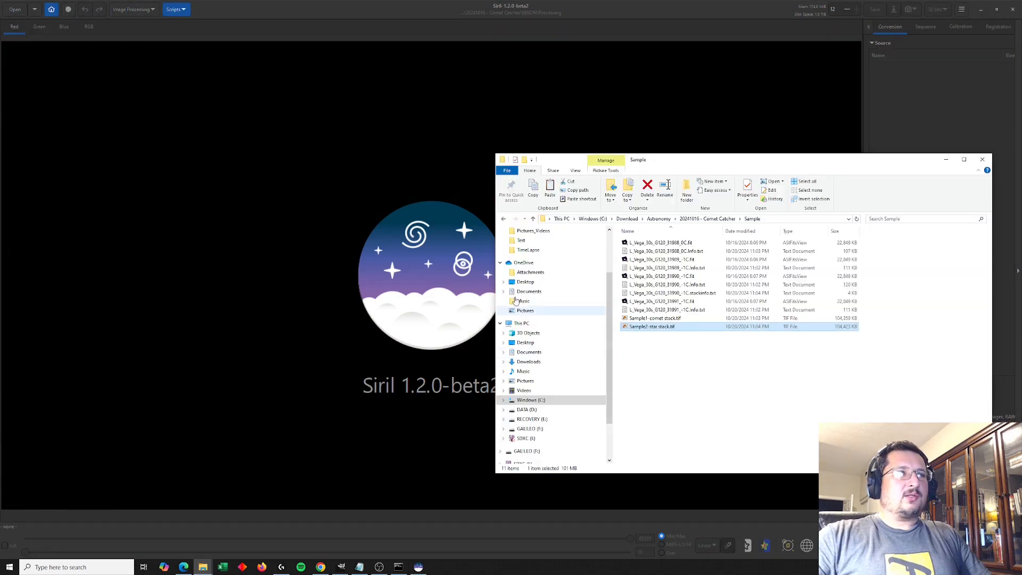
{"action": "left_click", "coordinate": [654, 317]}
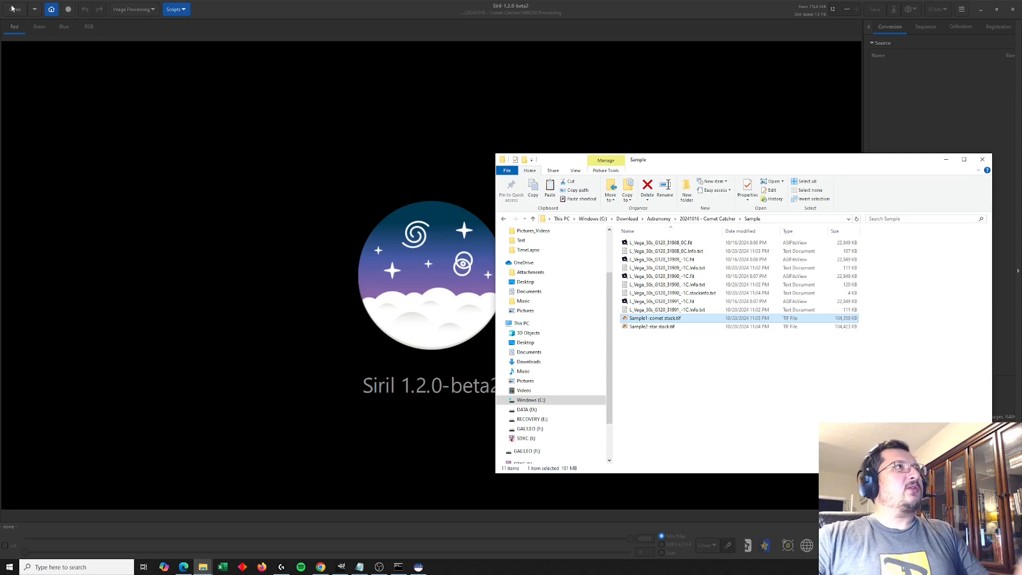
{"action": "left_click", "coordinate": [52, 10]}
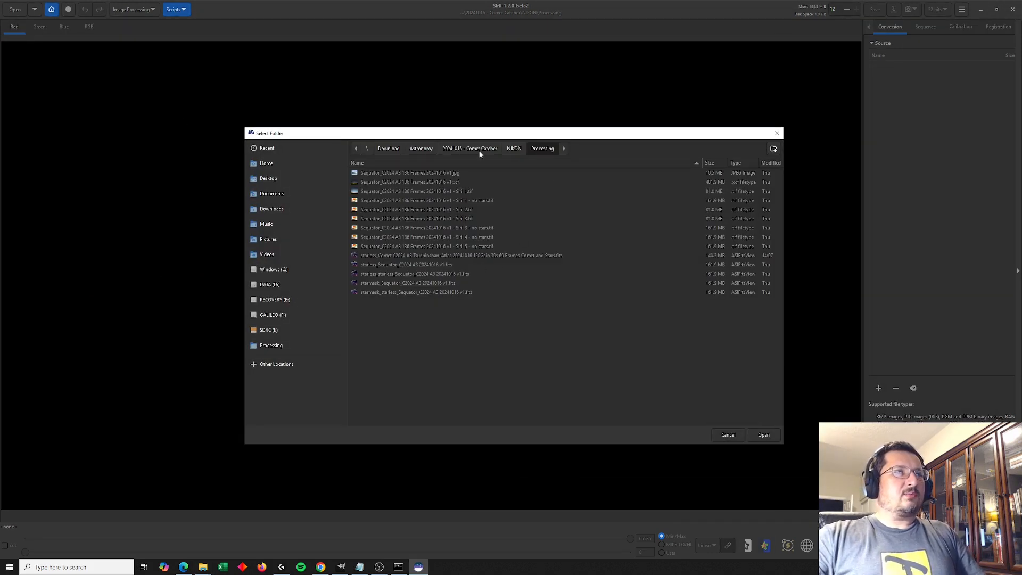
{"action": "left_click", "coordinate": [469, 149]}
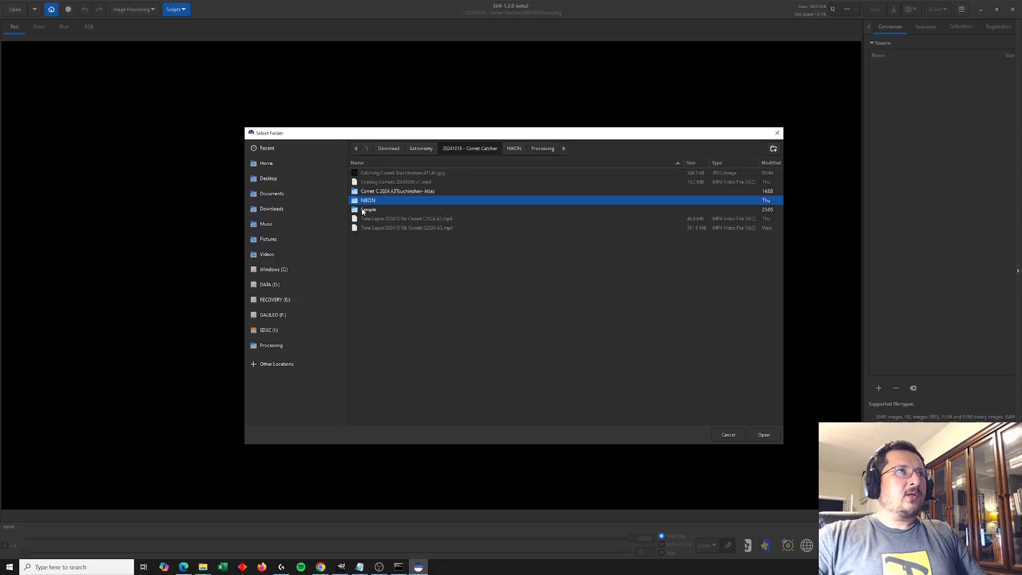
{"action": "double_click", "coordinate": [362, 209]}
{"action": "left_click", "coordinate": [763, 435]}
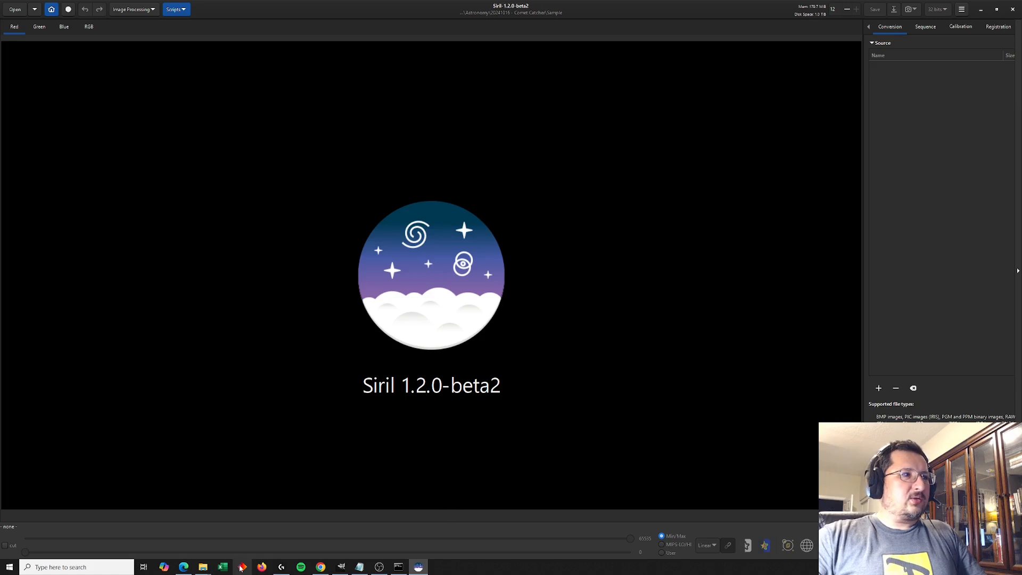
Load "Sample1-comet stack.tif" from the Sample folder in File Explorer into Siril
{"action": "left_click", "coordinate": [202, 567]}
{"action": "left_click", "coordinate": [252, 552]}
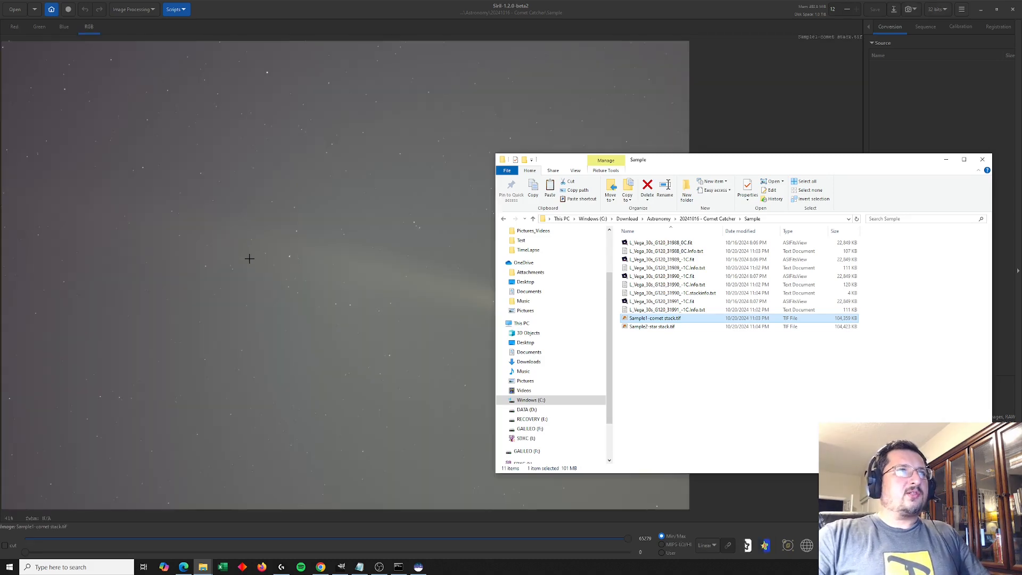
{"action": "left_click", "coordinate": [356, 271]}
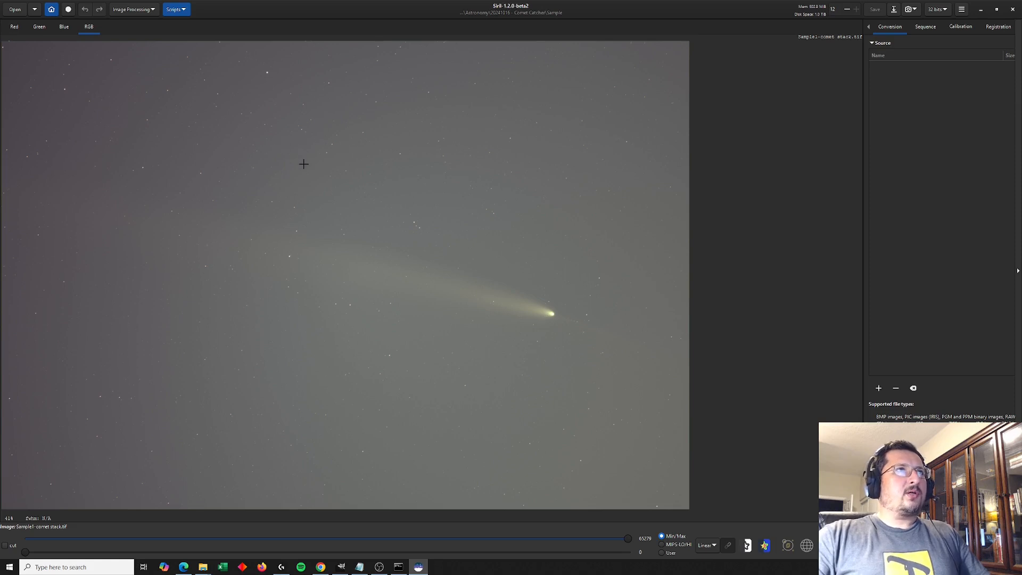
Start Background Extraction and generate the sample grid, with the dialog moved clear of the comet
{"action": "left_click", "coordinate": [142, 10]}
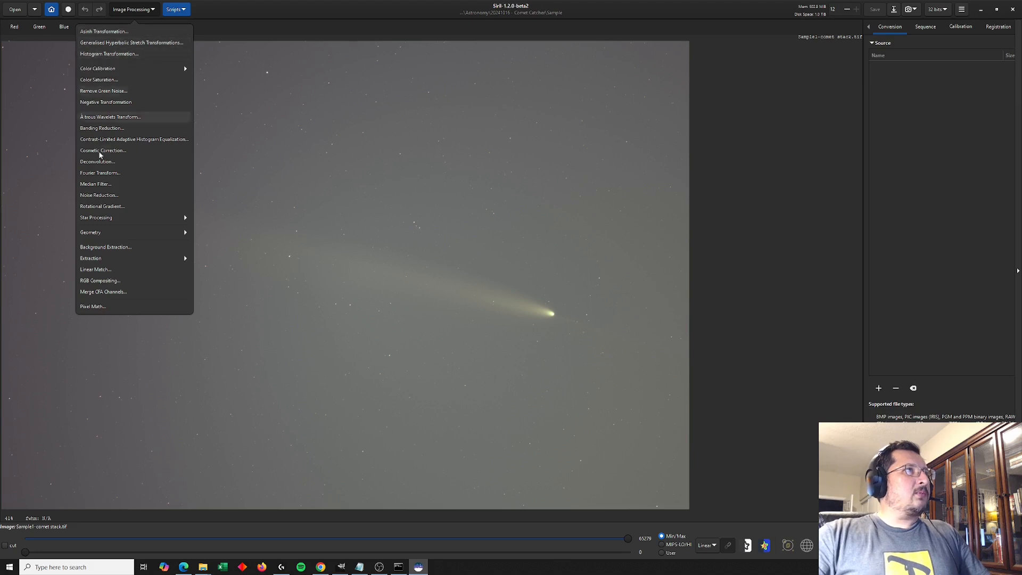
{"action": "left_click", "coordinate": [126, 247]}
{"action": "left_click", "coordinate": [456, 303]}
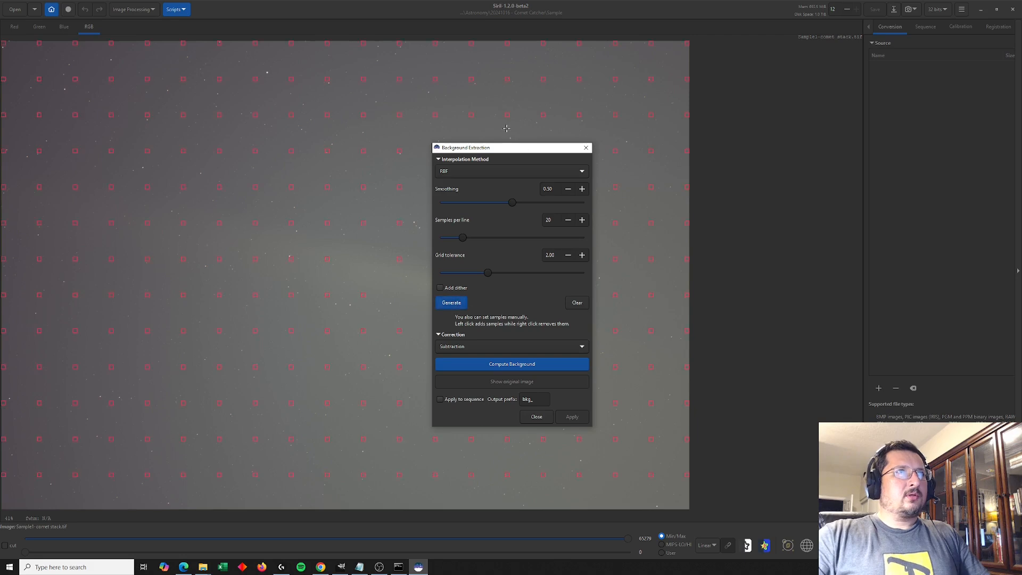
{"action": "left_click_drag", "start_coordinate": [506, 148], "coordinate": [737, 143]}
Remove the background samples lying on and around the comet's tail
{"action": "right_click", "coordinate": [327, 261]}
{"action": "right_click", "coordinate": [292, 259]}
{"action": "right_click", "coordinate": [291, 225]}
{"action": "right_click", "coordinate": [257, 224]}
{"action": "right_click", "coordinate": [255, 189]}
{"action": "right_click", "coordinate": [221, 222]}
{"action": "right_click", "coordinate": [321, 234]}
{"action": "right_click", "coordinate": [282, 219]}
{"action": "right_click", "coordinate": [220, 207]}
{"action": "right_click", "coordinate": [202, 206]}
{"action": "right_click", "coordinate": [202, 206]}
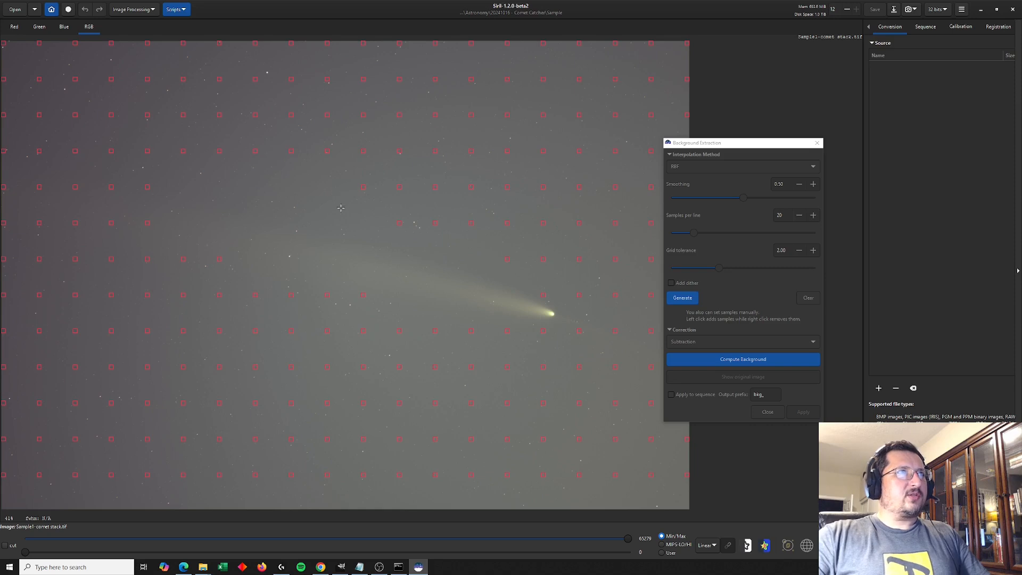
Add manual background samples in the empty sky above the comet's tail
{"action": "left_click", "coordinate": [296, 183]}
{"action": "left_click", "coordinate": [266, 173]}
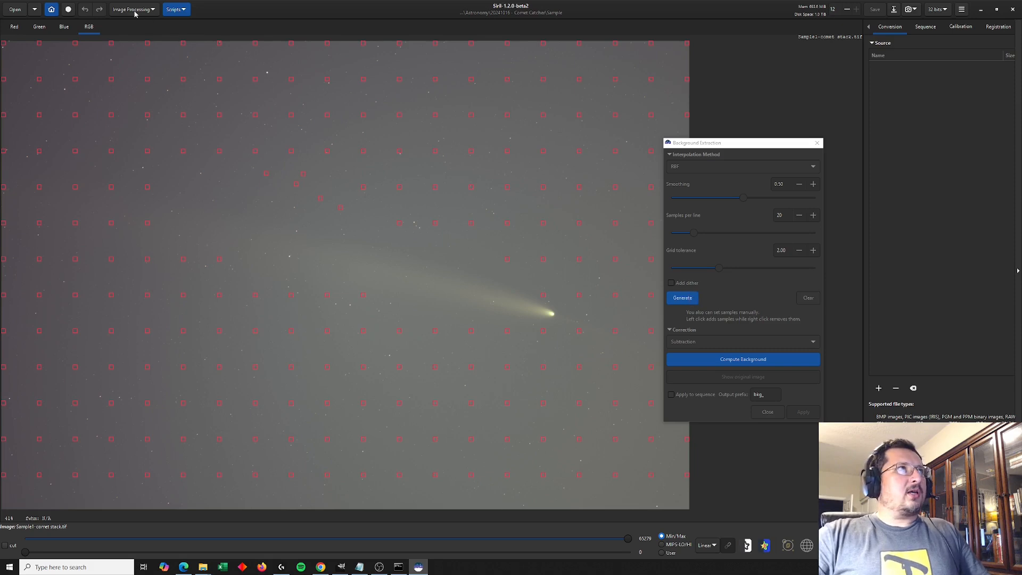
Regenerate the background sample grid and remove the samples lying on the comet's tail
{"action": "left_click", "coordinate": [682, 299]}
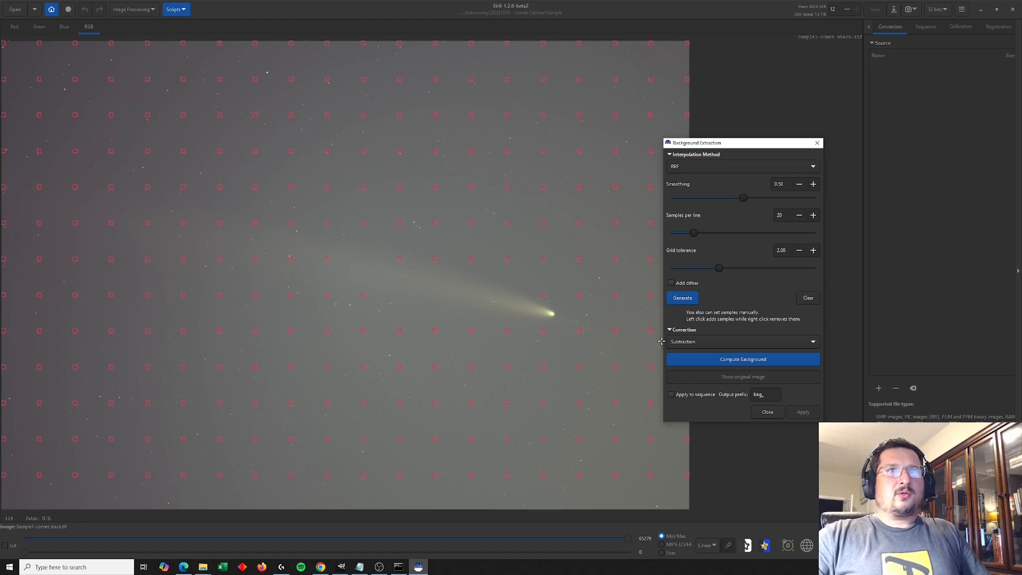
{"action": "right_click", "coordinate": [399, 260]}
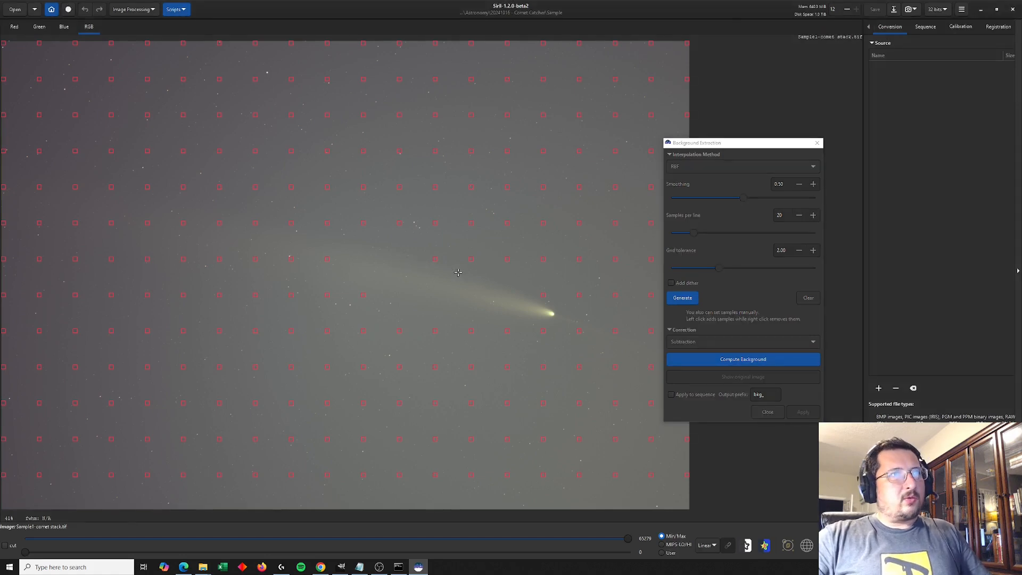
{"action": "right_click", "coordinate": [290, 259]}
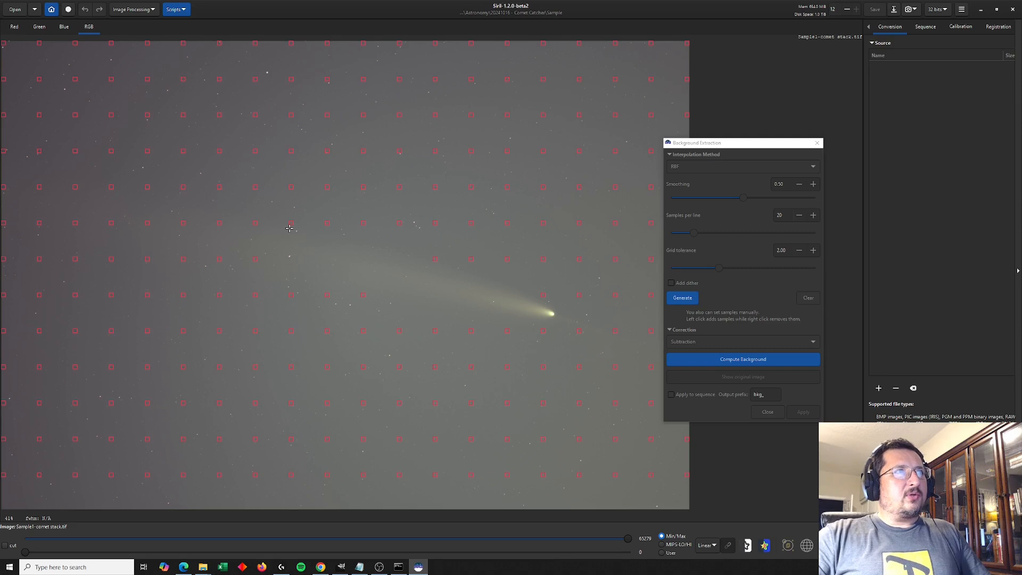
{"action": "right_click", "coordinate": [257, 224]}
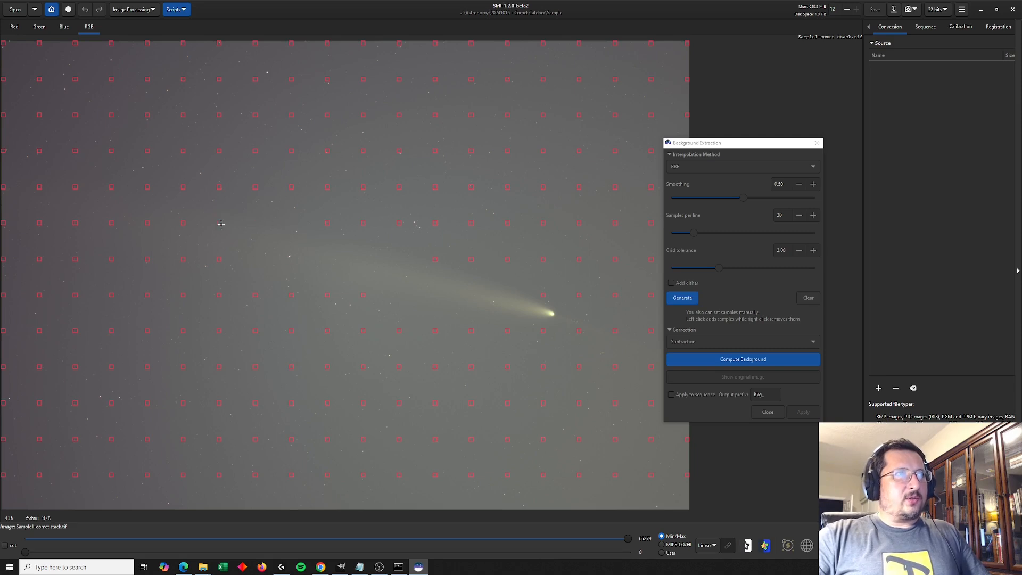
Compute the background with RBF interpolation and Subtraction correction, and apply it to the comet image
{"action": "left_click", "coordinate": [751, 360]}
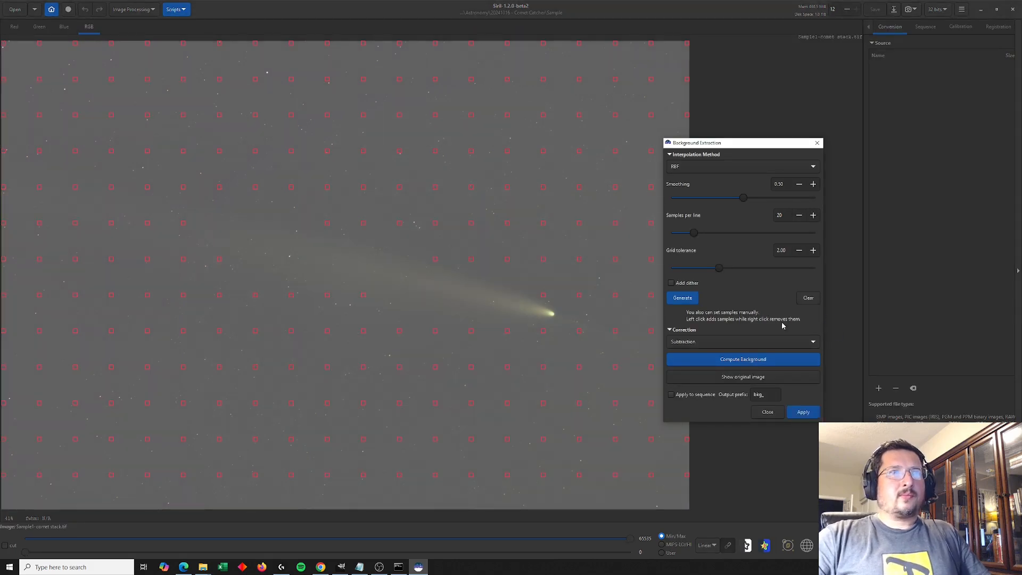
{"action": "left_click", "coordinate": [803, 413]}
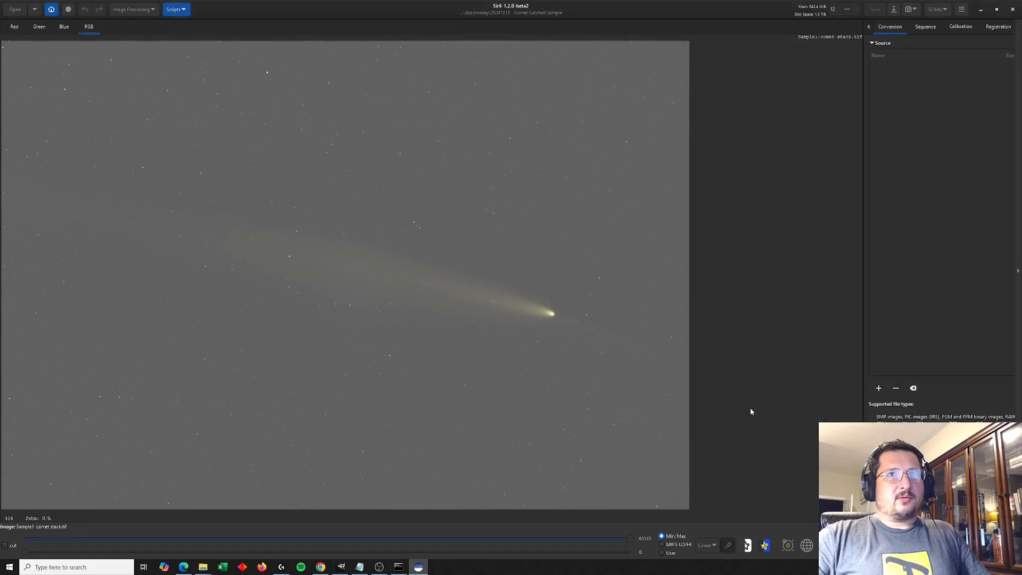
Apply green noise removal twice with Average Neutral protection and lightness preserved, moving the dialog clear of the comet, and close it
{"action": "left_click", "coordinate": [127, 11]}
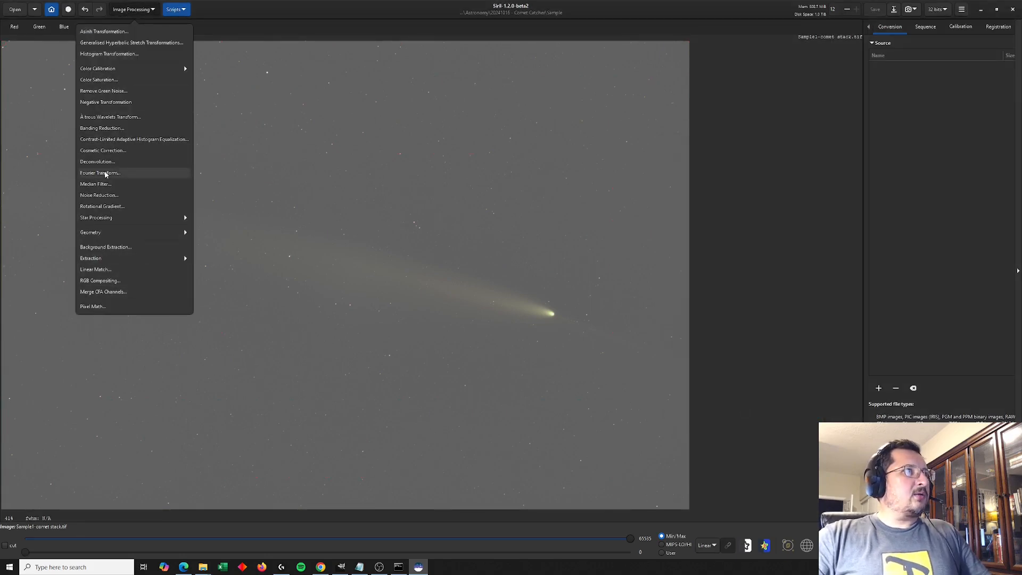
{"action": "left_click", "coordinate": [110, 91]}
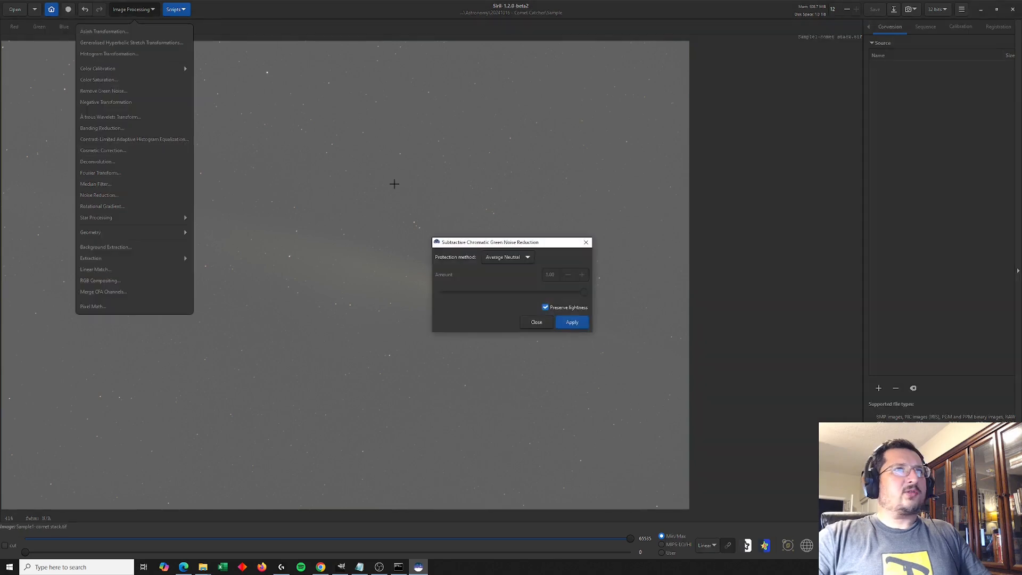
{"action": "left_click", "coordinate": [572, 322]}
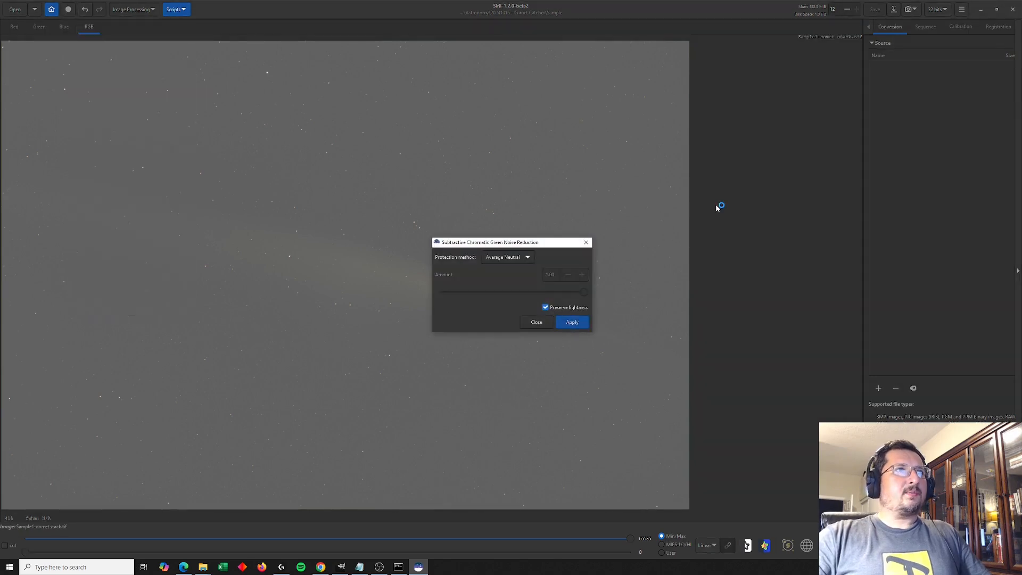
{"action": "left_click_drag", "start_coordinate": [557, 244], "coordinate": [751, 230]}
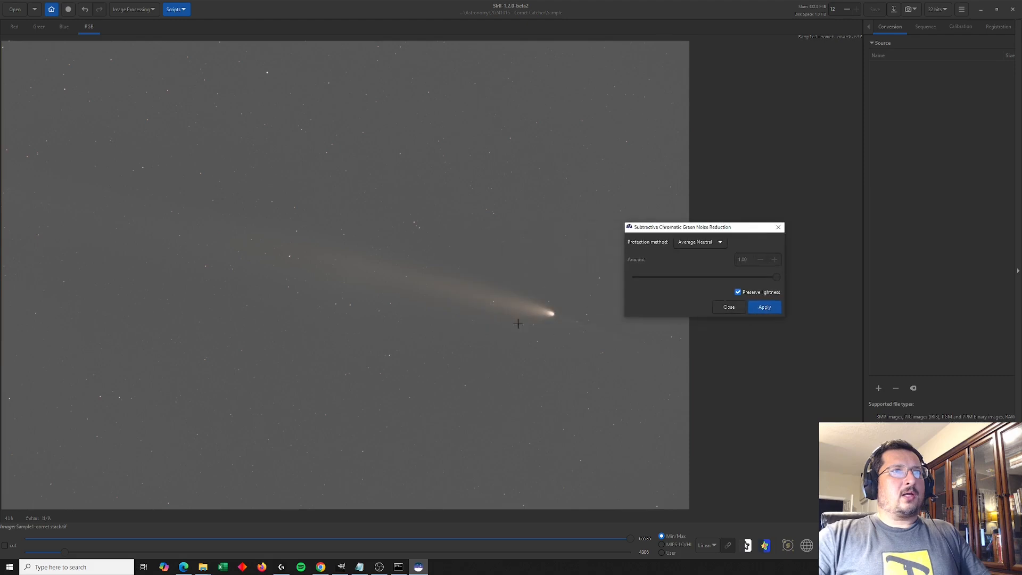
{"action": "left_click", "coordinate": [766, 308]}
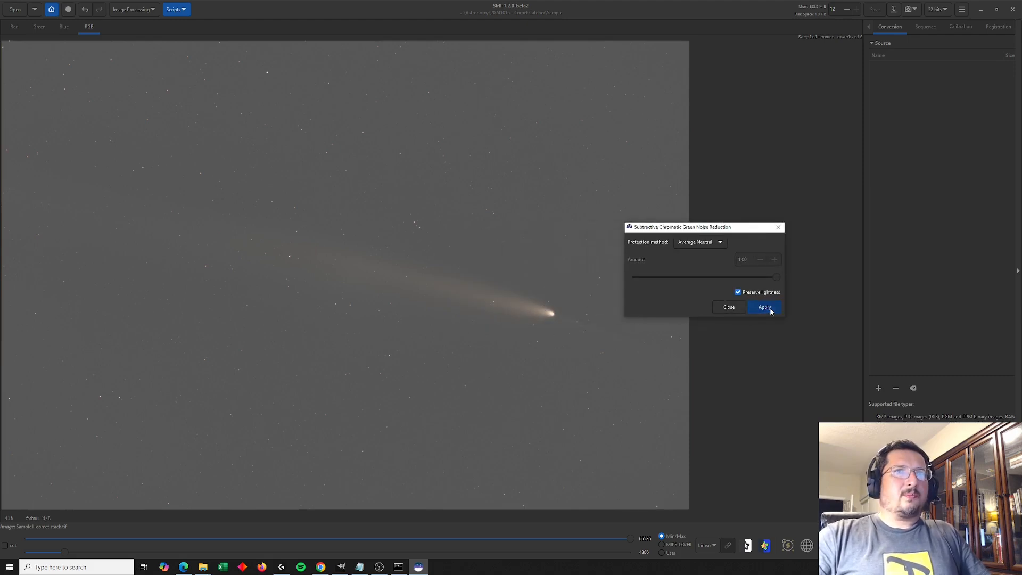
{"action": "left_click", "coordinate": [730, 309]}
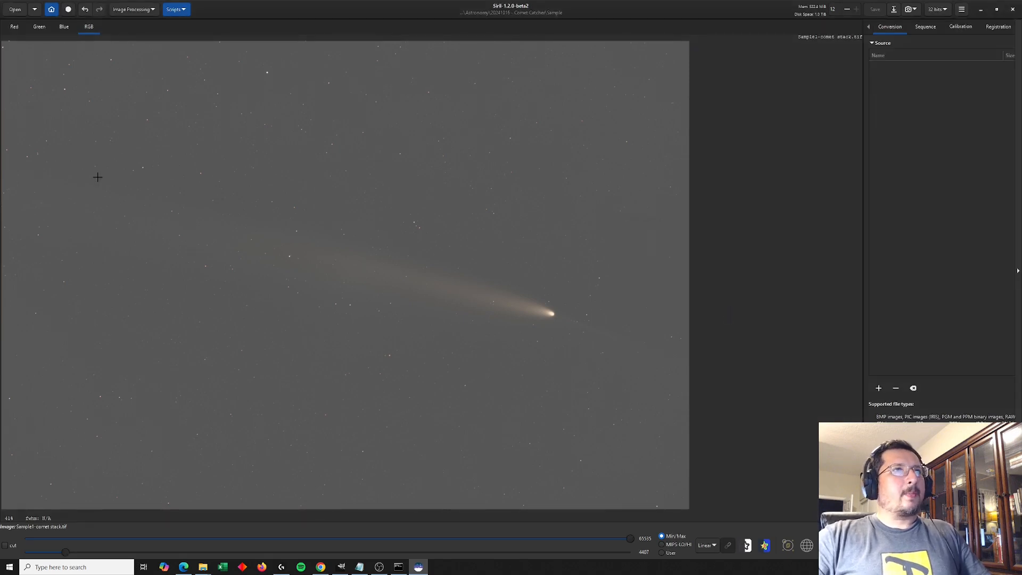
Start a Generalised Hyperbolic Stretch and set its symmetry point from a small selection on the comet's tail near the head
{"action": "left_click_drag", "start_coordinate": [260, 174], "coordinate": [264, 178]}
{"action": "left_click_drag", "start_coordinate": [449, 282], "coordinate": [461, 290]}
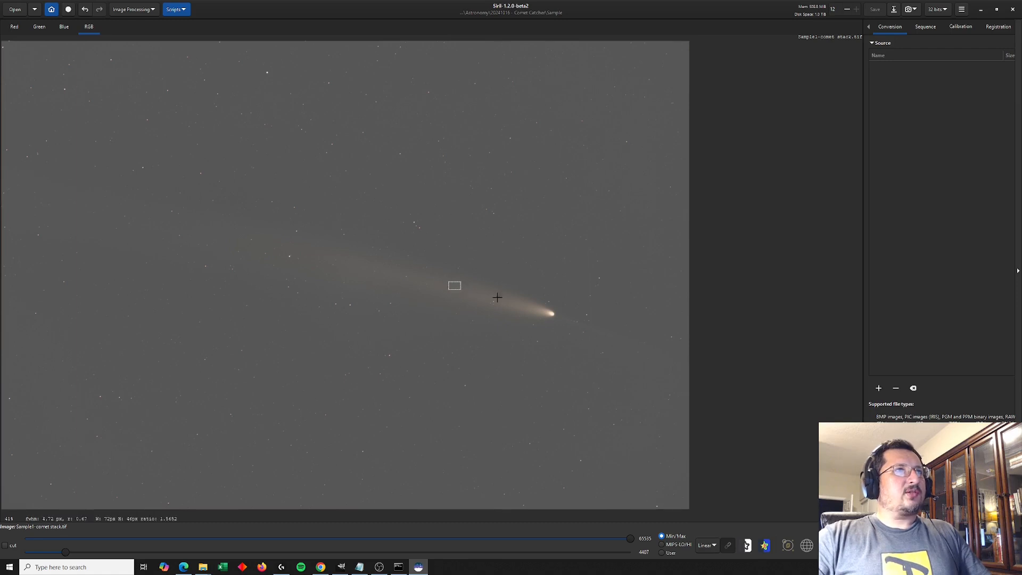
{"action": "left_click", "coordinate": [139, 12]}
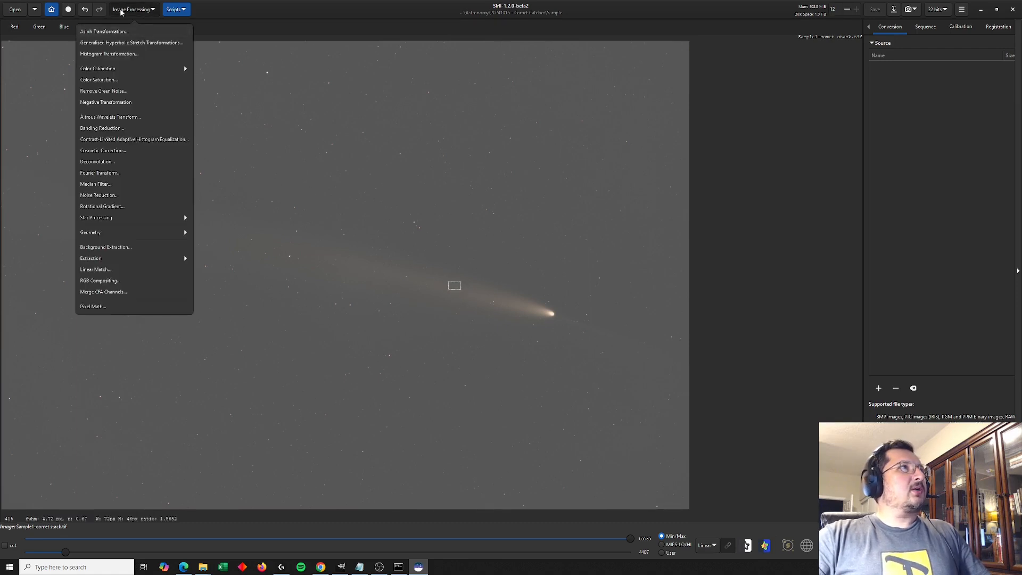
{"action": "left_click", "coordinate": [114, 44]}
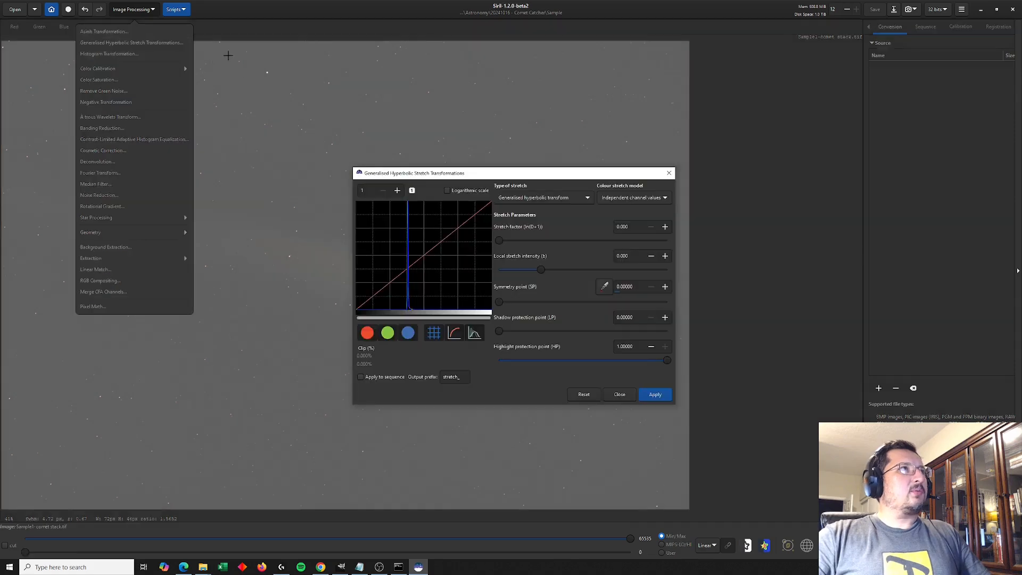
{"action": "left_click_drag", "start_coordinate": [583, 175], "coordinate": [813, 155]}
{"action": "left_click_drag", "start_coordinate": [444, 281], "coordinate": [469, 292]}
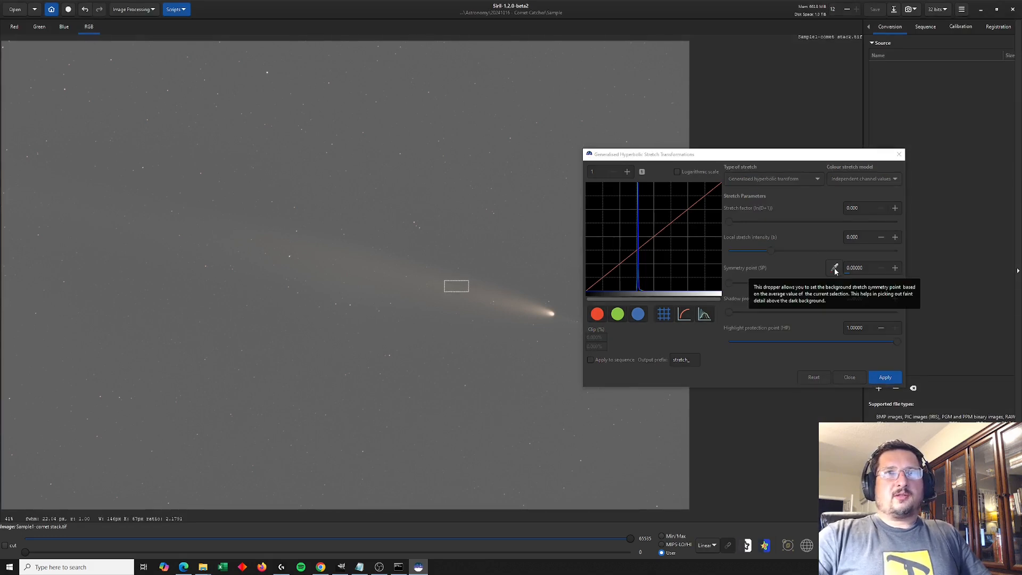
{"action": "left_click", "coordinate": [835, 269]}
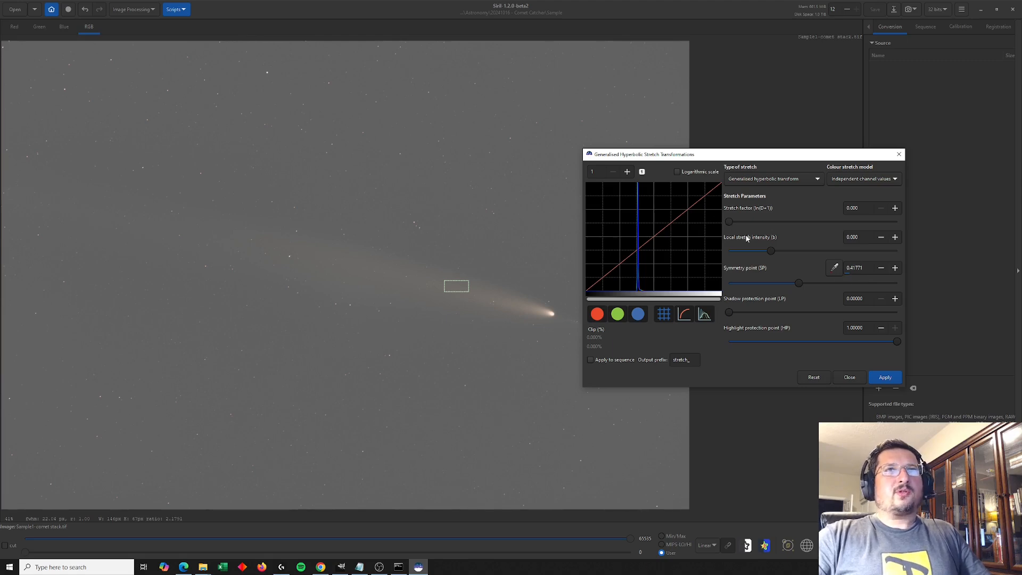
Set the stretch factor to about 2.2, apply the hyperbolic stretch and close its dialog
{"action": "left_click_drag", "start_coordinate": [737, 221], "coordinate": [766, 225]}
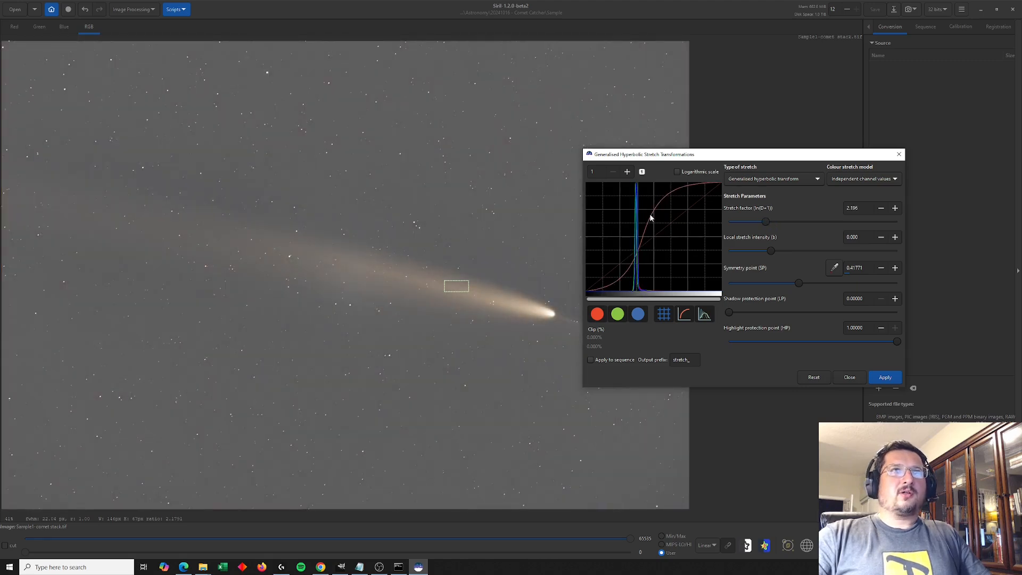
{"action": "left_click", "coordinate": [892, 381]}
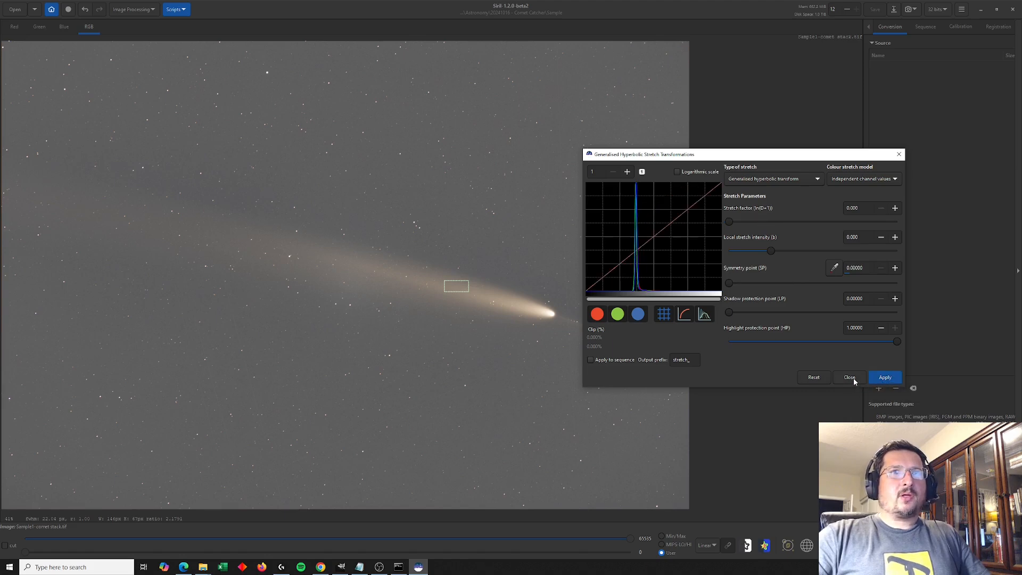
{"action": "left_click", "coordinate": [850, 377]}
Darken the background with a Histogram Transformation, raising the shadows point to about 0.18, and close the dialog after applying
{"action": "left_click", "coordinate": [151, 11]}
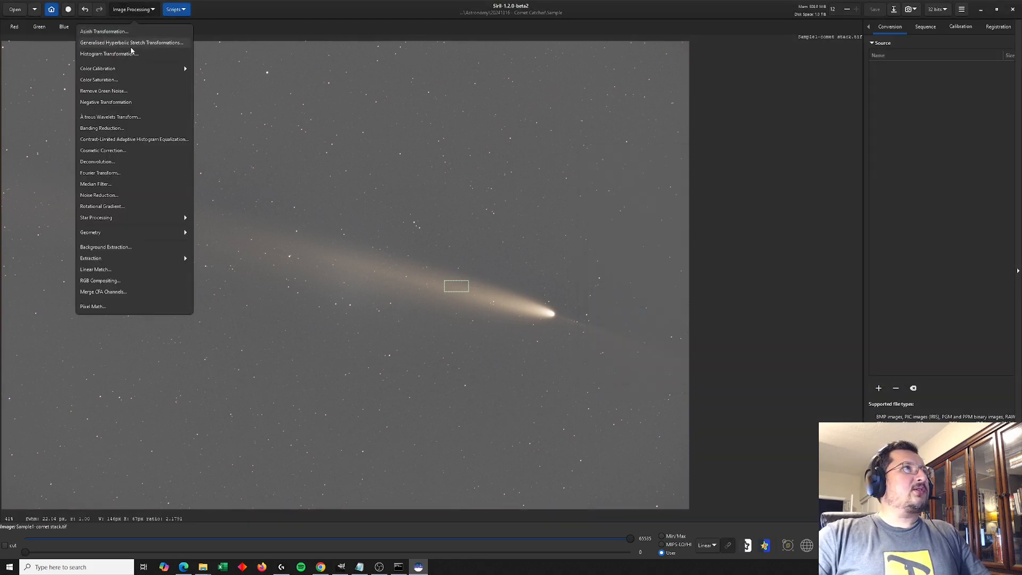
{"action": "left_click", "coordinate": [122, 55]}
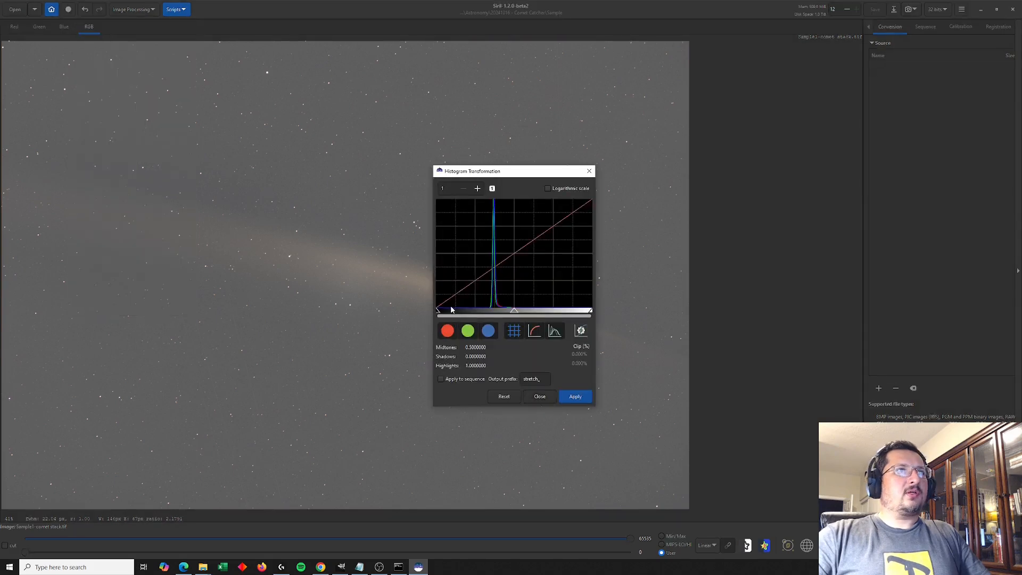
{"action": "left_click_drag", "start_coordinate": [442, 310], "coordinate": [463, 311]}
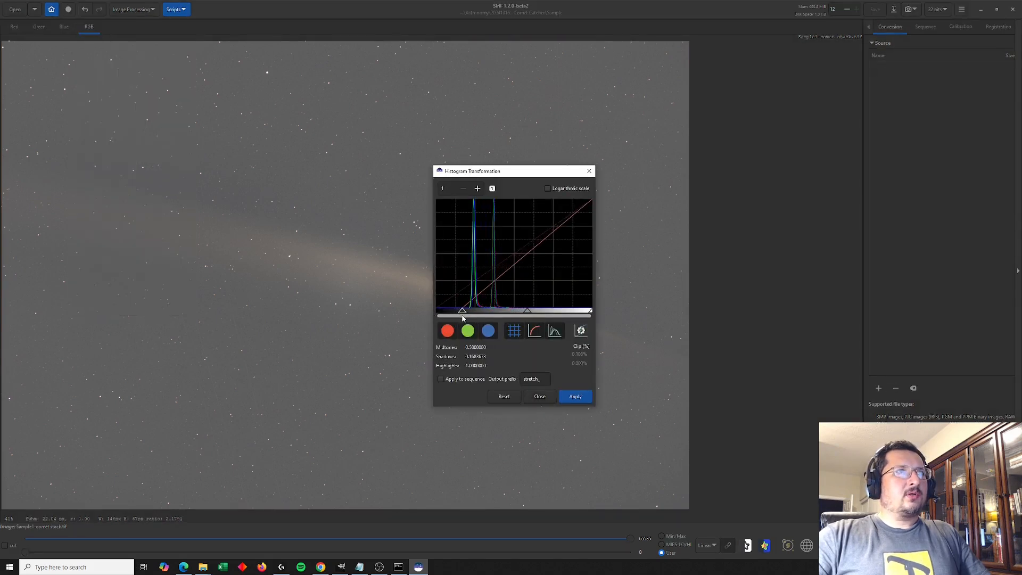
{"action": "left_click_drag", "start_coordinate": [461, 313], "coordinate": [465, 313]}
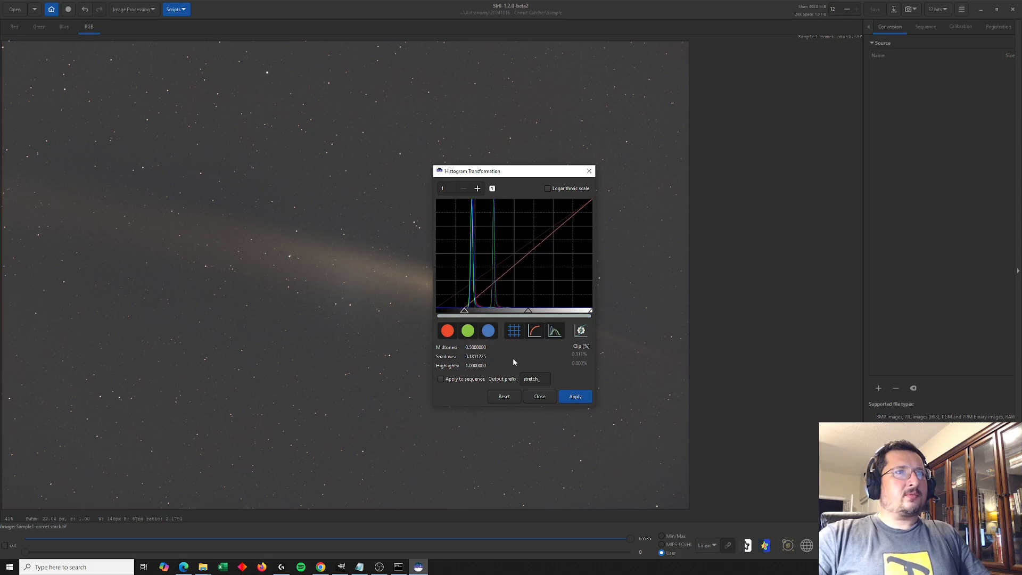
{"action": "left_click", "coordinate": [565, 400]}
{"action": "left_click", "coordinate": [547, 398]}
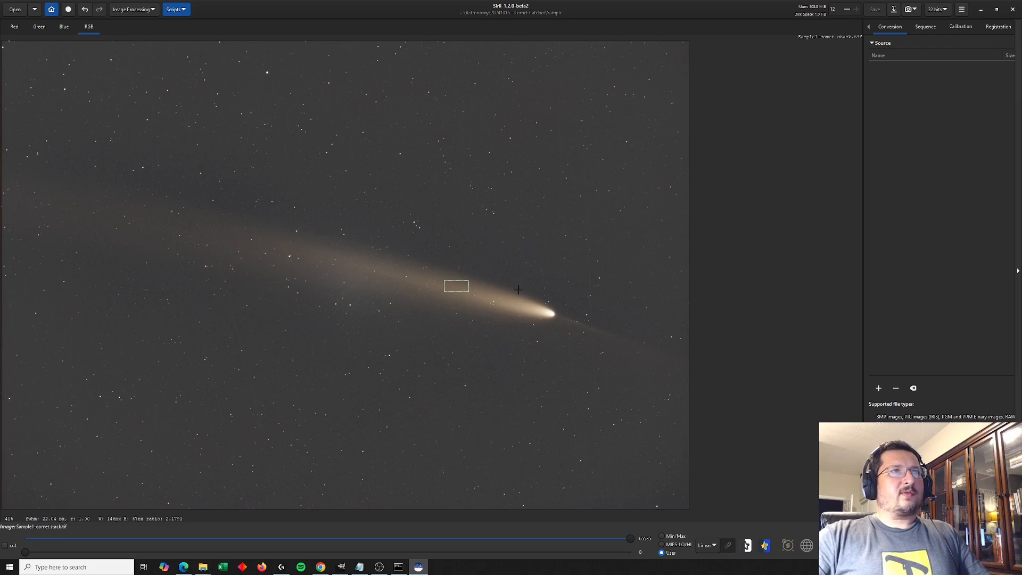
{"action": "left_click_drag", "start_coordinate": [426, 201], "coordinate": [431, 203]}
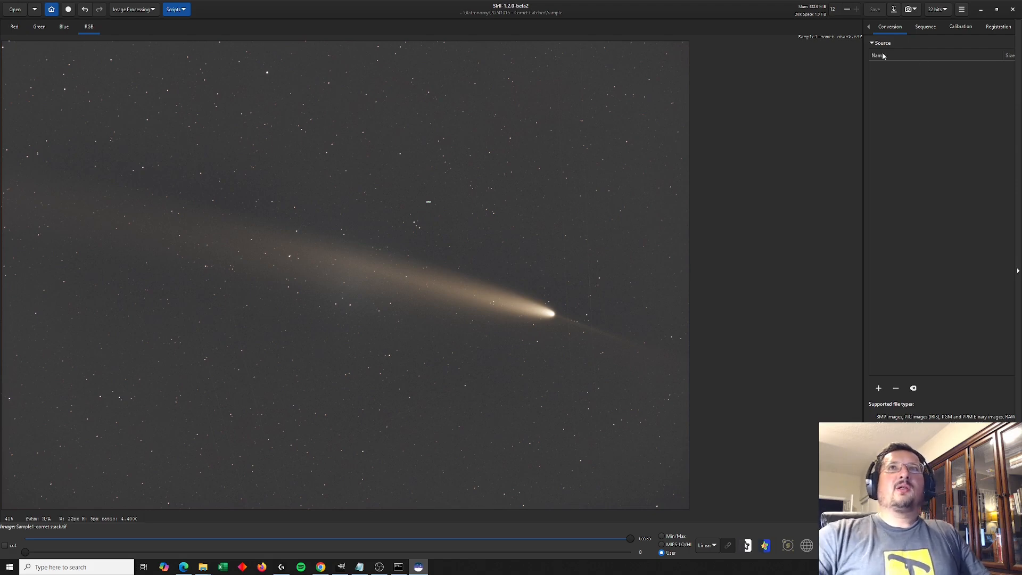
Save the image in the Sample folder as an uncompressed 32-bit floating-point TIFF, adding a "- Siril" suffix to the comet stack's name
{"action": "left_click", "coordinate": [895, 11]}
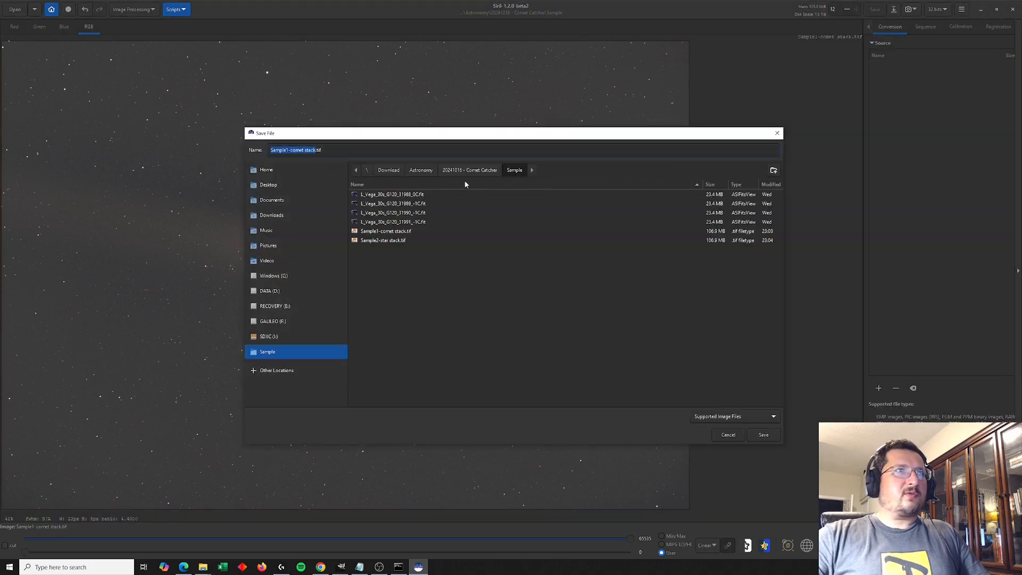
{"action": "left_click", "coordinate": [391, 234]}
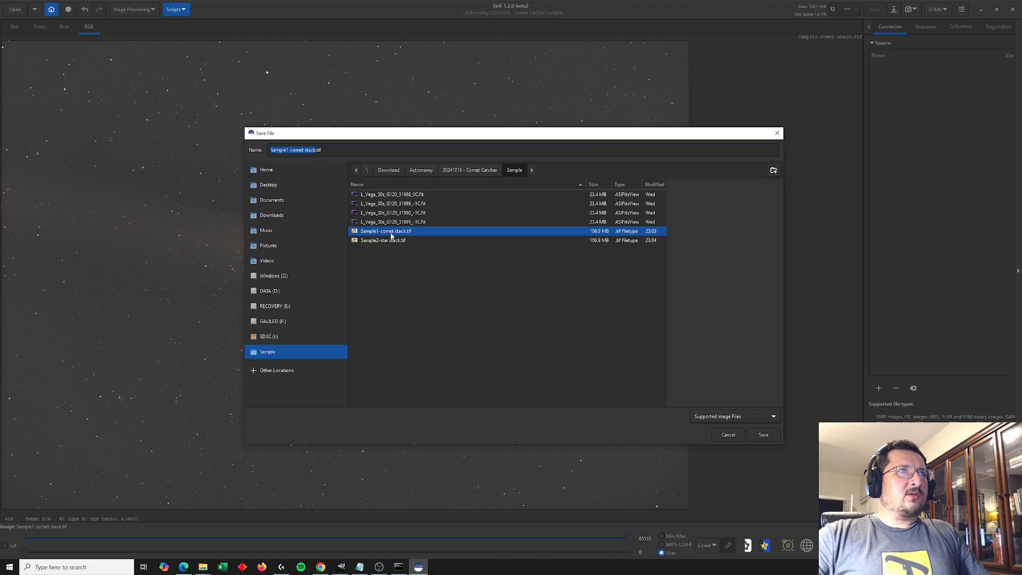
{"action": "left_click", "coordinate": [316, 150]}
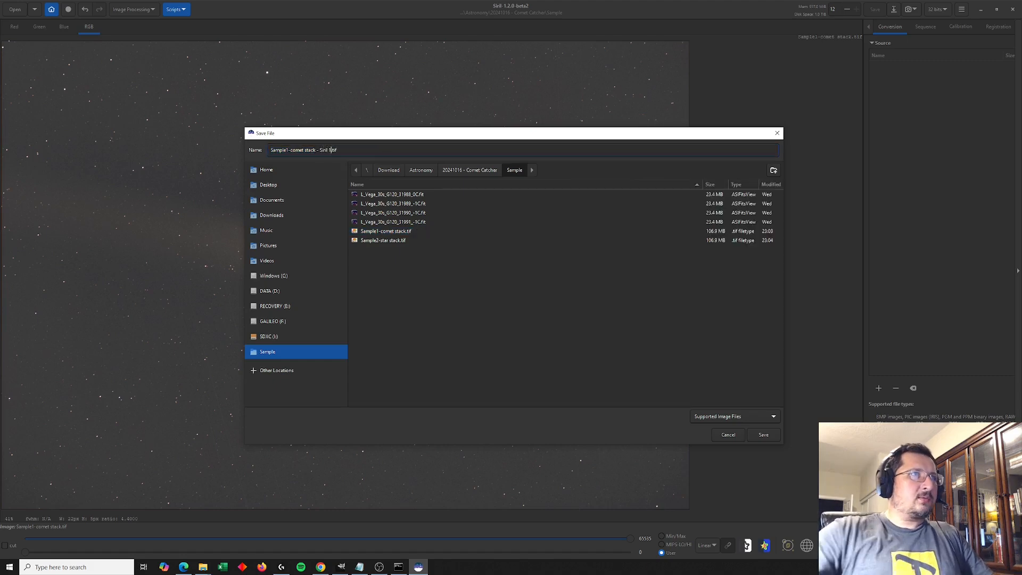
{"action": "left_click", "coordinate": [764, 435]}
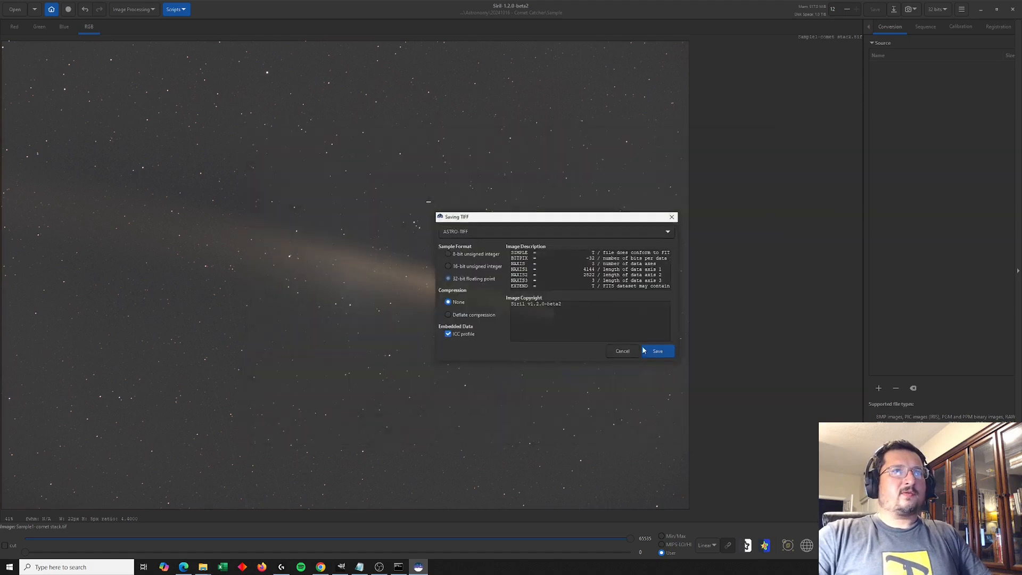
{"action": "left_click", "coordinate": [664, 352]}
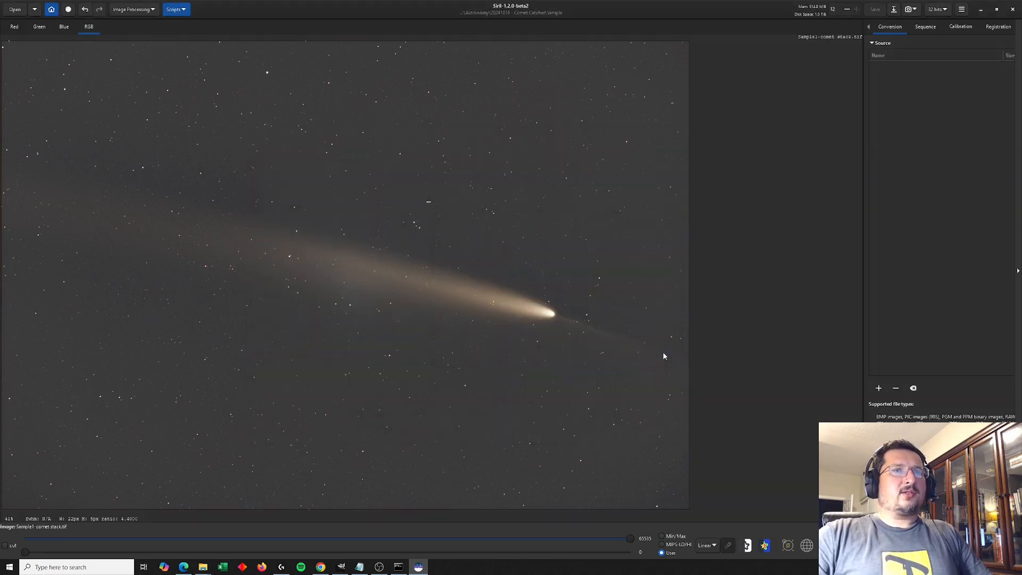
Remove the stars from the comet stack with StarNet, leaving star mask generation off
{"action": "left_click", "coordinate": [140, 10]}
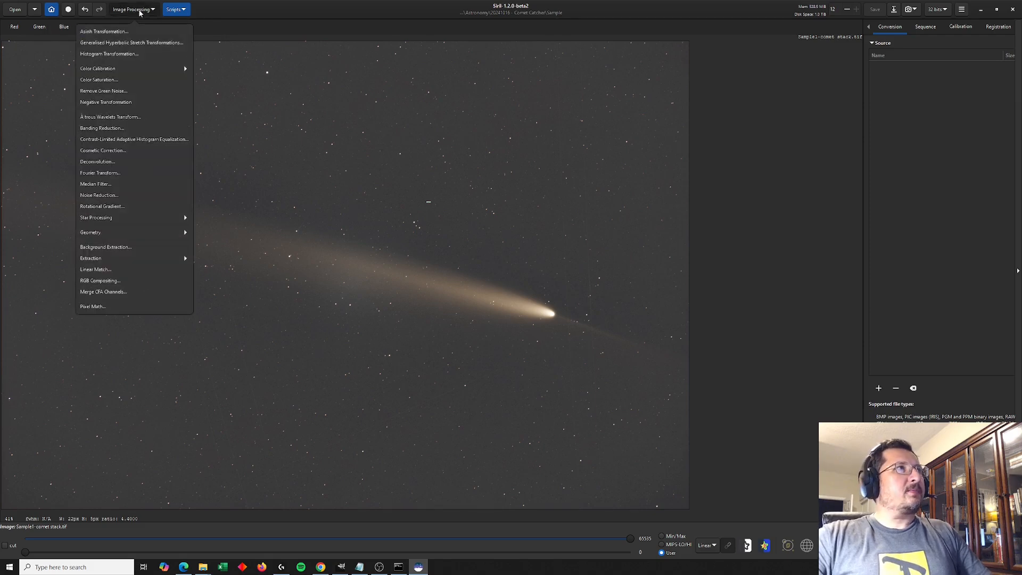
{"action": "left_click", "coordinate": [131, 220]}
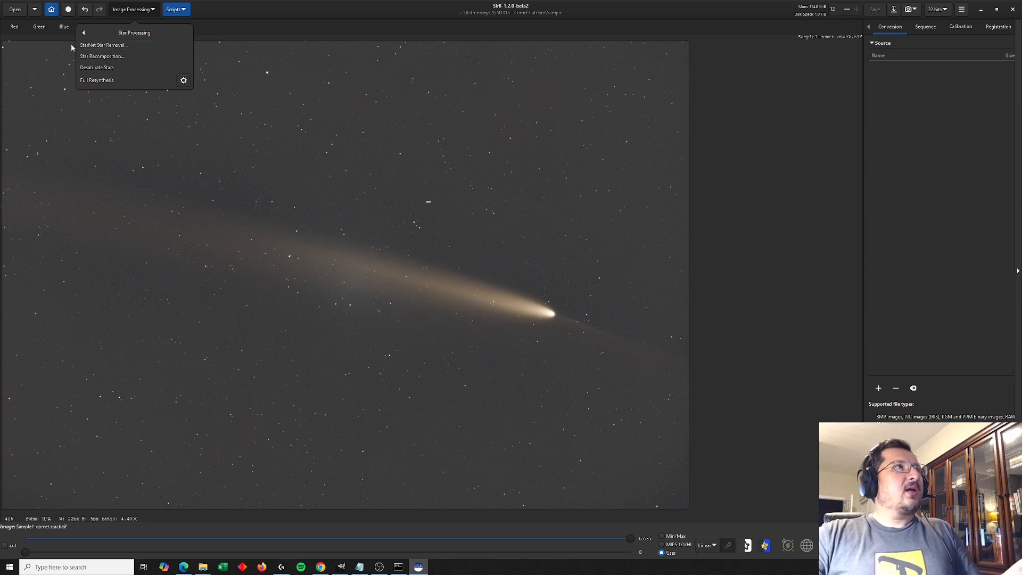
{"action": "left_click", "coordinate": [107, 47]}
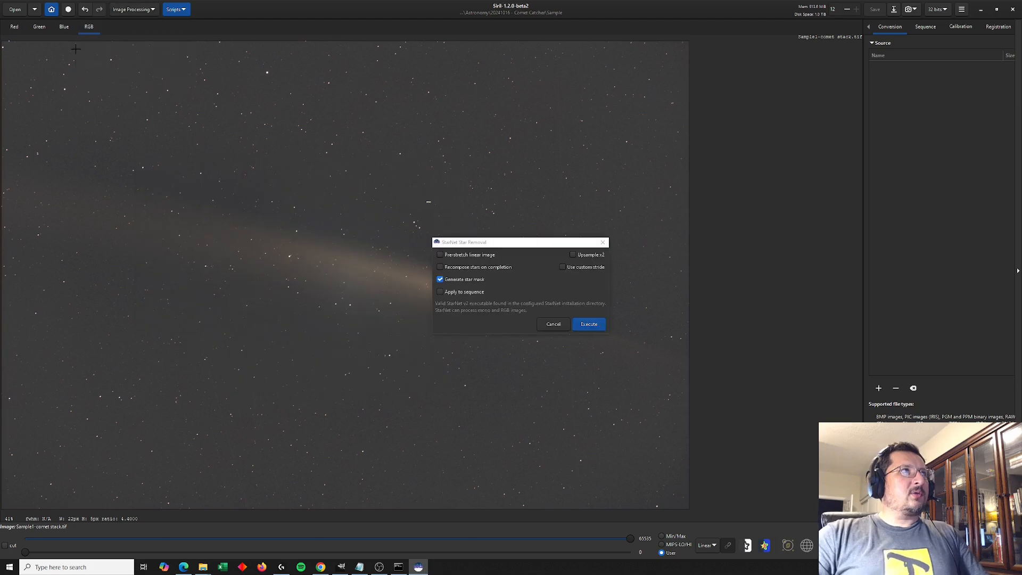
{"action": "left_click", "coordinate": [441, 280]}
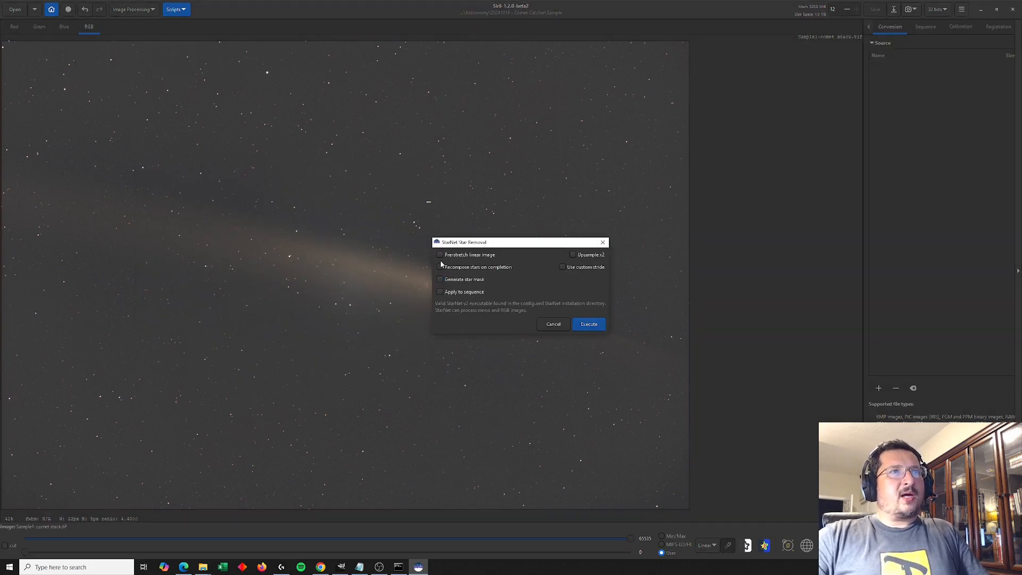
{"action": "left_click", "coordinate": [589, 324]}
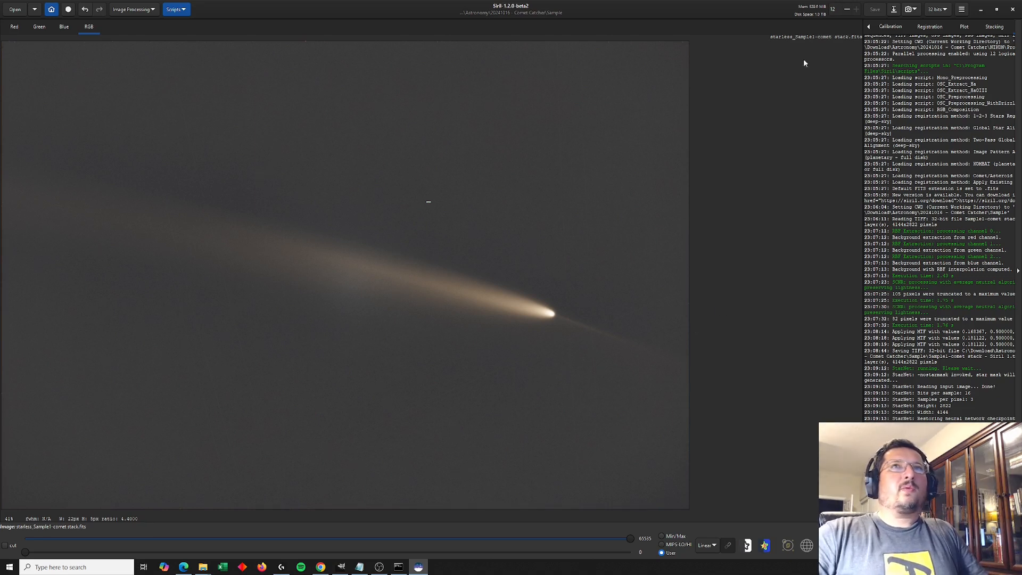
Save the starless image in the Sample folder as "Sample1-comet stack - Siril 1 - no stars.tif", an uncompressed 32-bit floating-point TIFF
{"action": "left_click", "coordinate": [893, 9]}
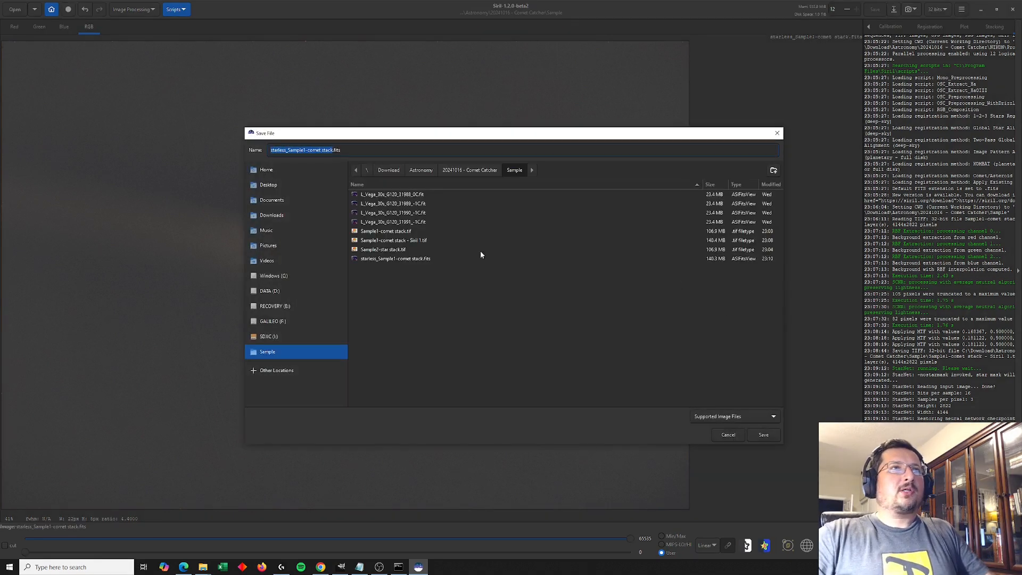
{"action": "left_click", "coordinate": [411, 240]}
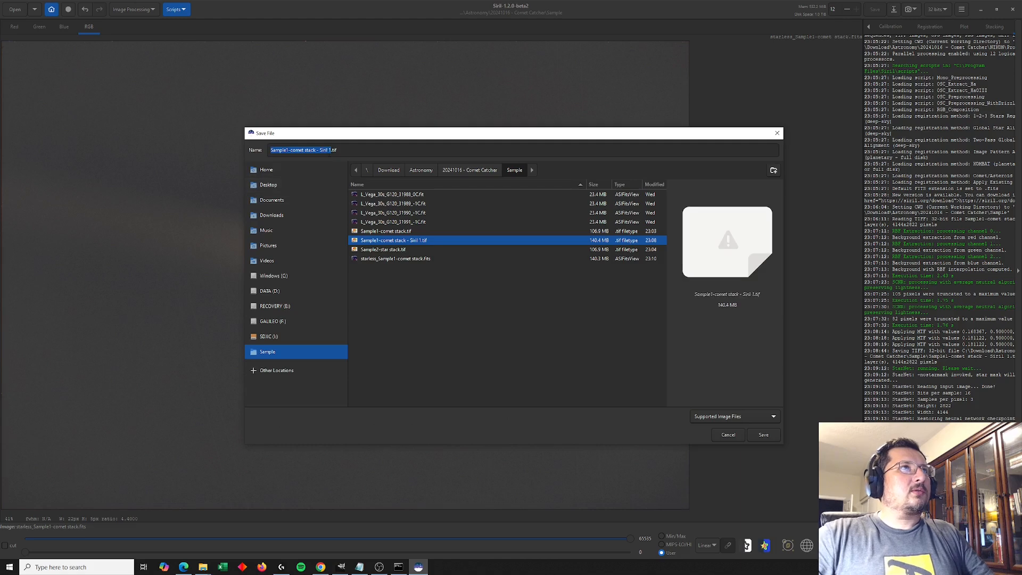
{"action": "left_click", "coordinate": [331, 151]}
{"action": "type", "text": "- no sta"}
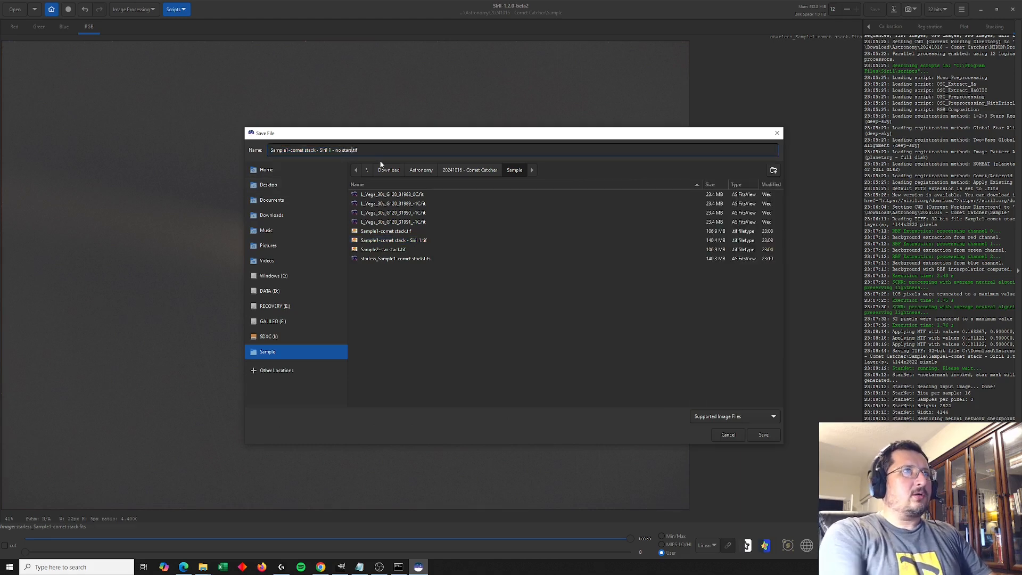
{"action": "type", "text": "rs"}
{"action": "left_click", "coordinate": [773, 434]}
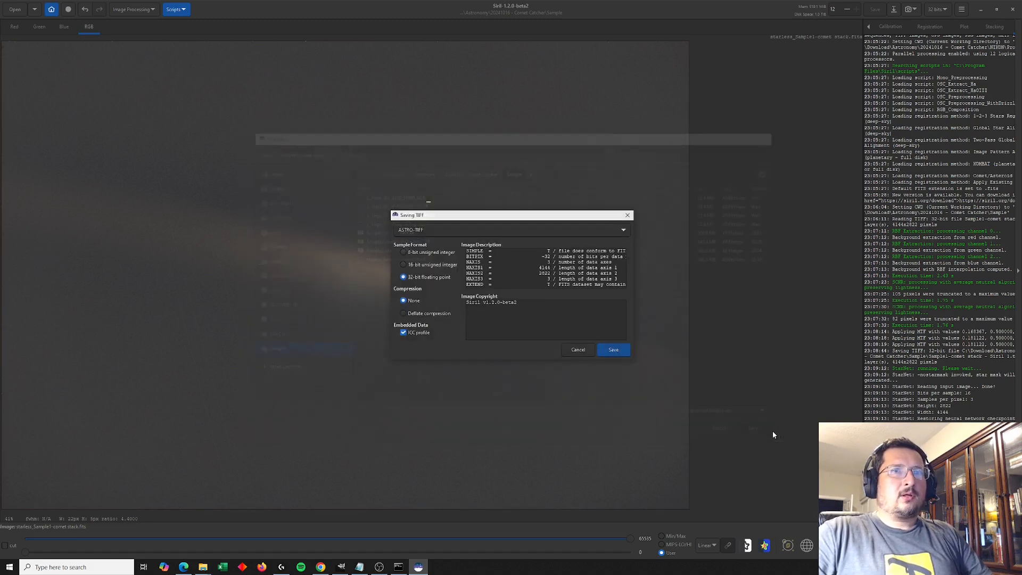
{"action": "left_click", "coordinate": [621, 354]}
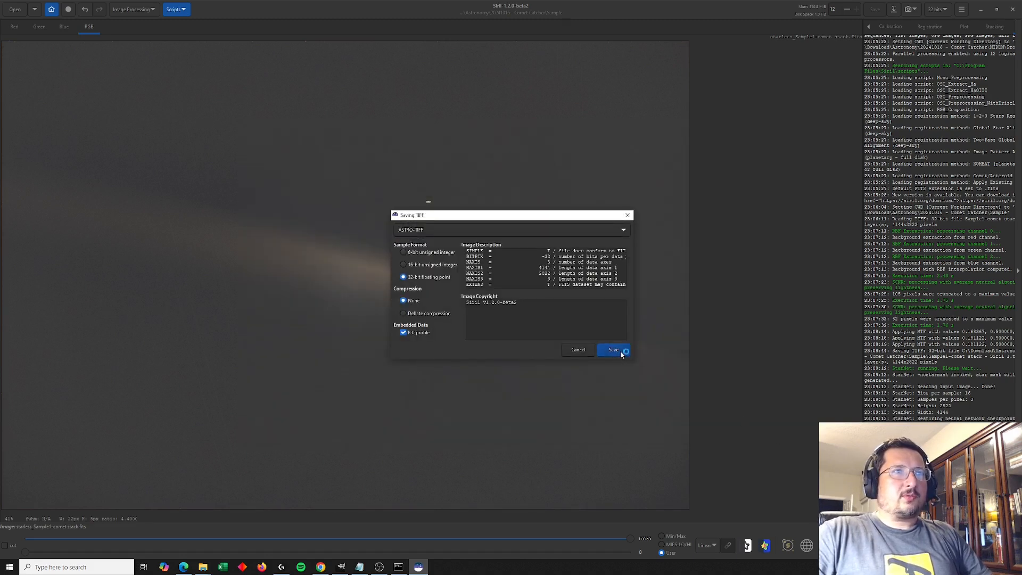
Load "Sample2-star stack.tif" from the Sample folder into Siril, replacing the image that is open
{"action": "left_click", "coordinate": [203, 567]}
{"action": "left_click", "coordinate": [239, 532]}
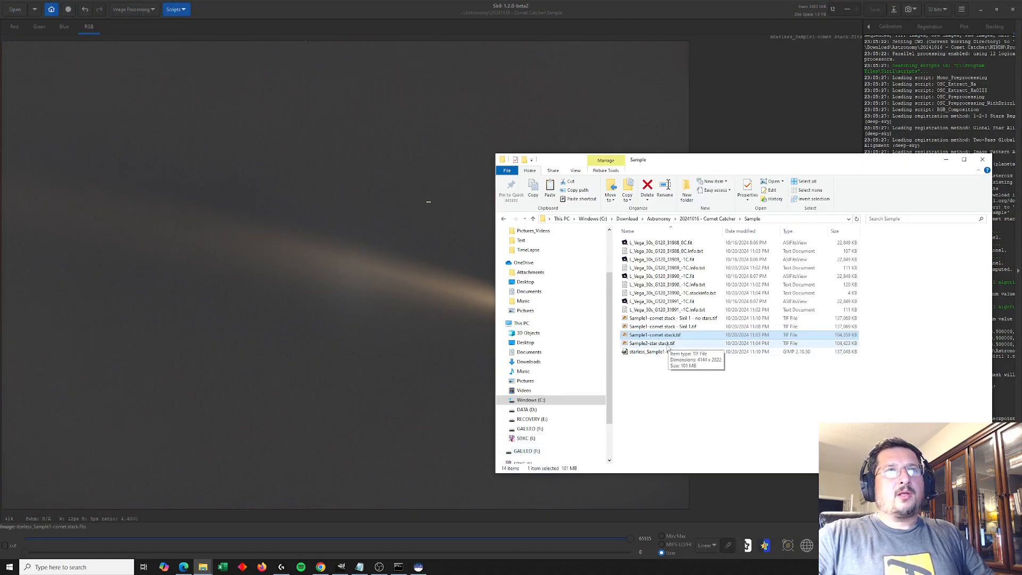
{"action": "left_click_drag", "start_coordinate": [669, 346], "coordinate": [324, 279]}
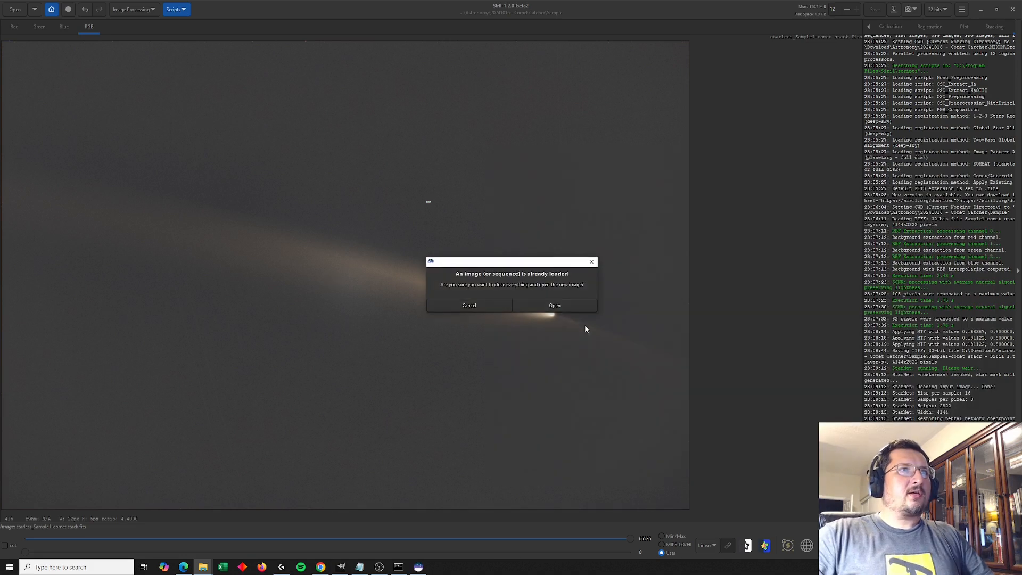
{"action": "left_click", "coordinate": [576, 305]}
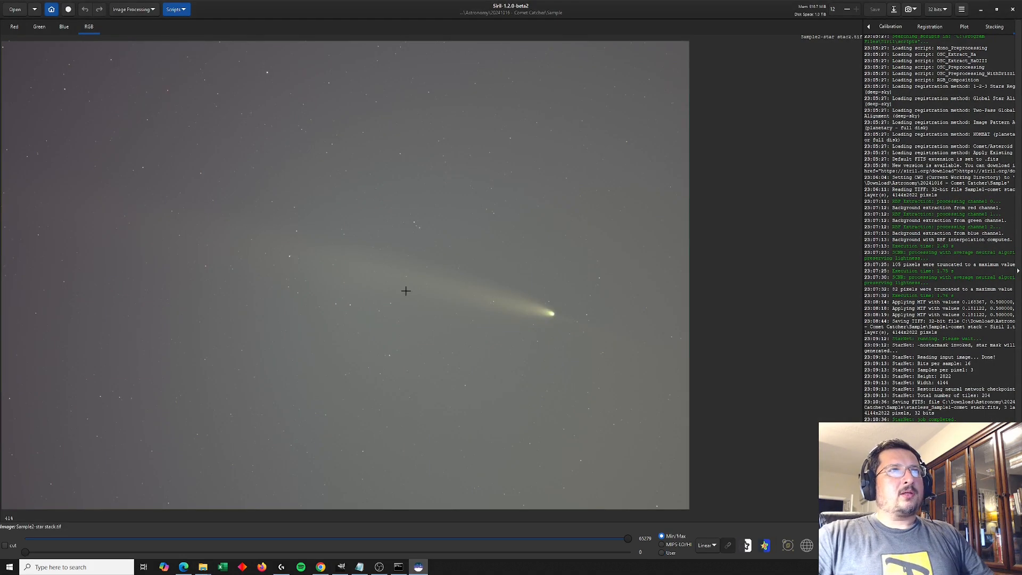
Generate RBF background samples at 20 per line on the star stack, compute the background and apply its subtraction
{"action": "left_click", "coordinate": [133, 9]}
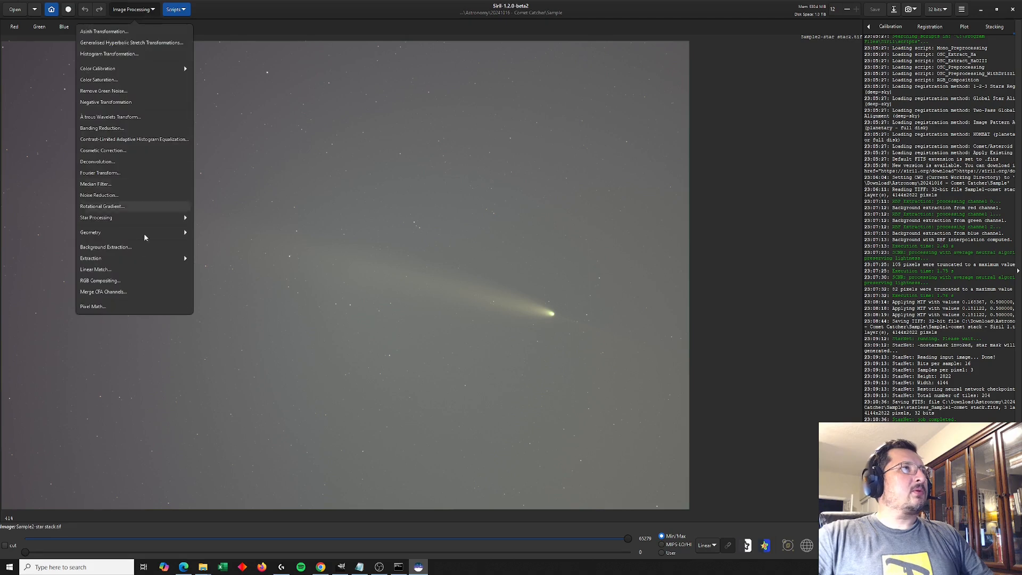
{"action": "left_click", "coordinate": [118, 247]}
{"action": "left_click", "coordinate": [676, 301]}
{"action": "left_click", "coordinate": [737, 362]}
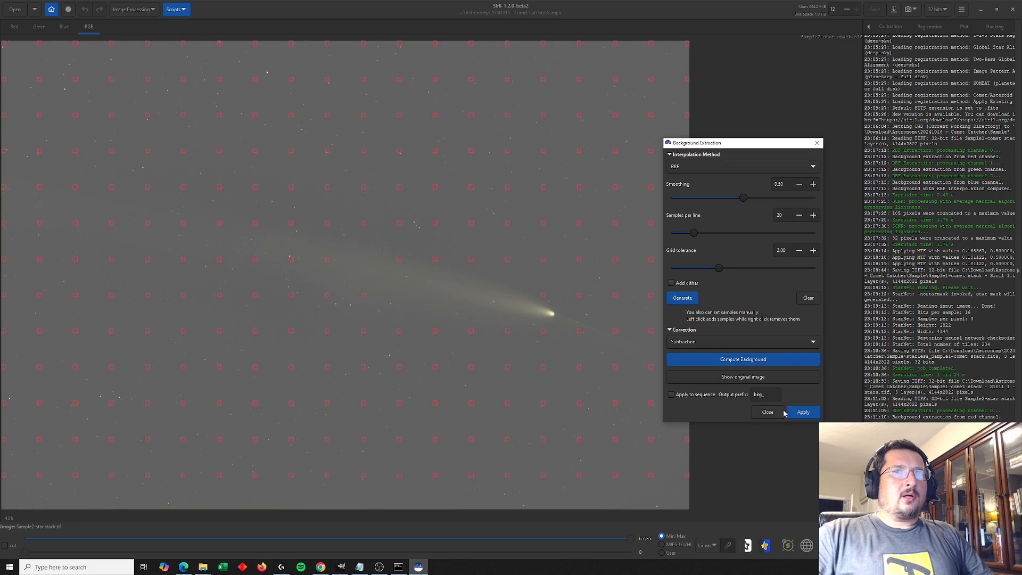
{"action": "left_click", "coordinate": [792, 413]}
Remove green noise from the star stack with average neutral protection and preserved lightness, and close the dialog
{"action": "left_click", "coordinate": [121, 10]}
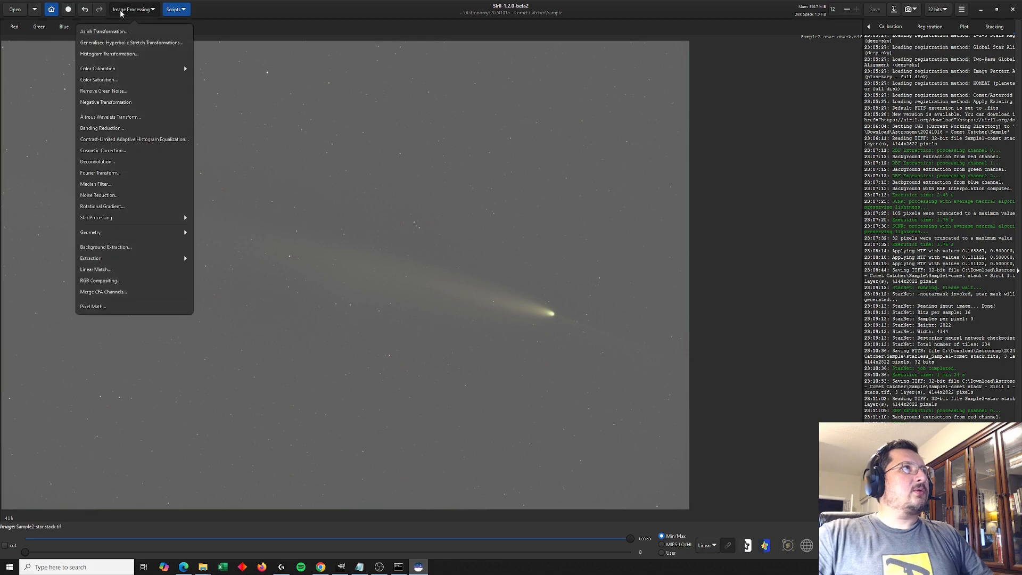
{"action": "left_click", "coordinate": [137, 92]}
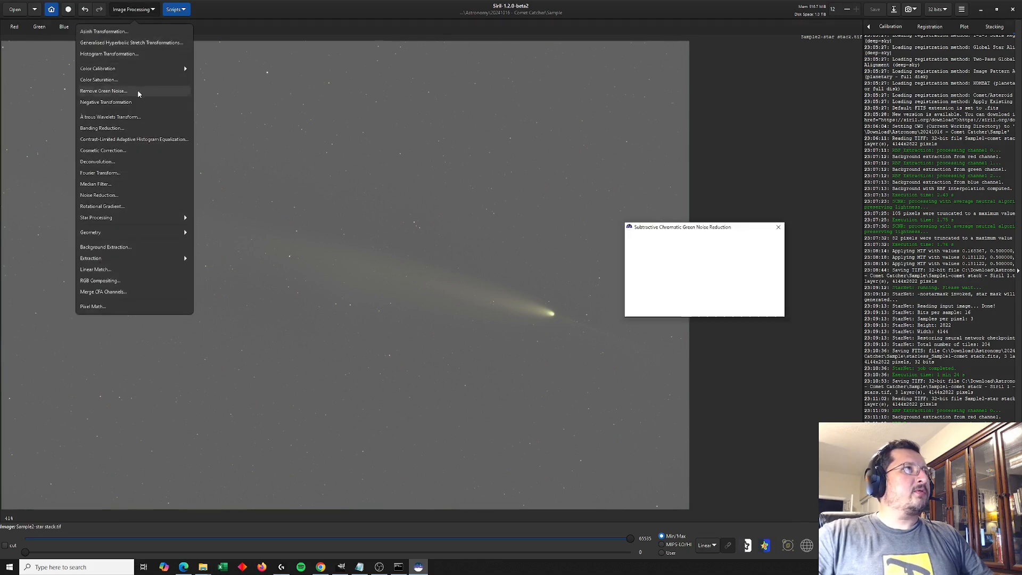
{"action": "left_click", "coordinate": [765, 310]}
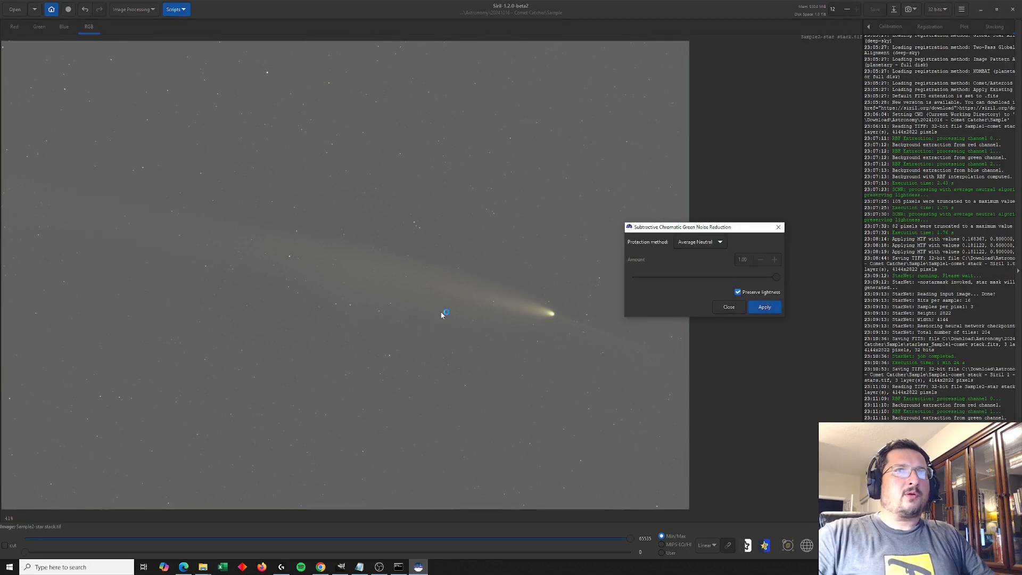
{"action": "left_click", "coordinate": [729, 307]}
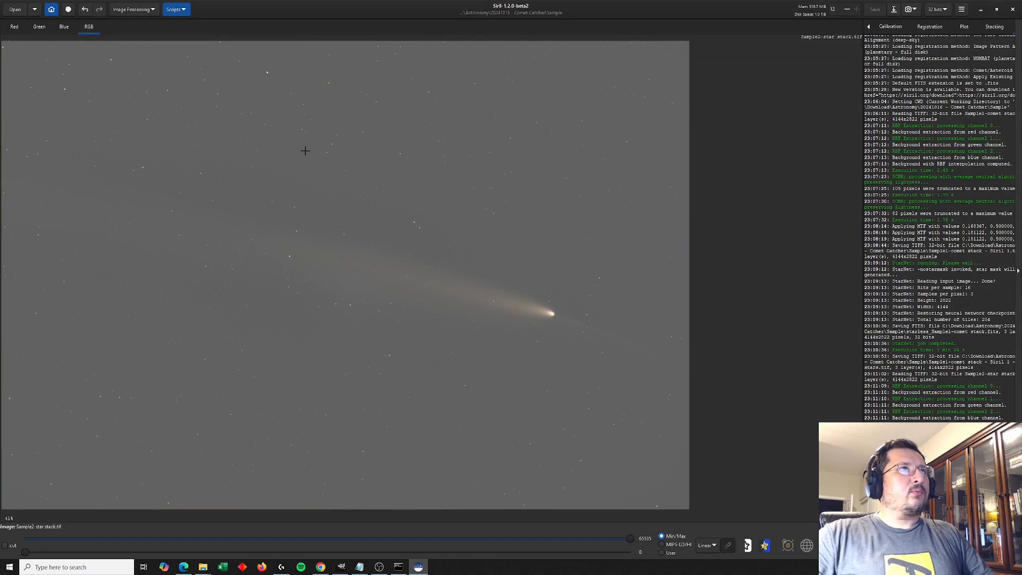
{"action": "left_click_drag", "start_coordinate": [100, 66], "coordinate": [109, 71]}
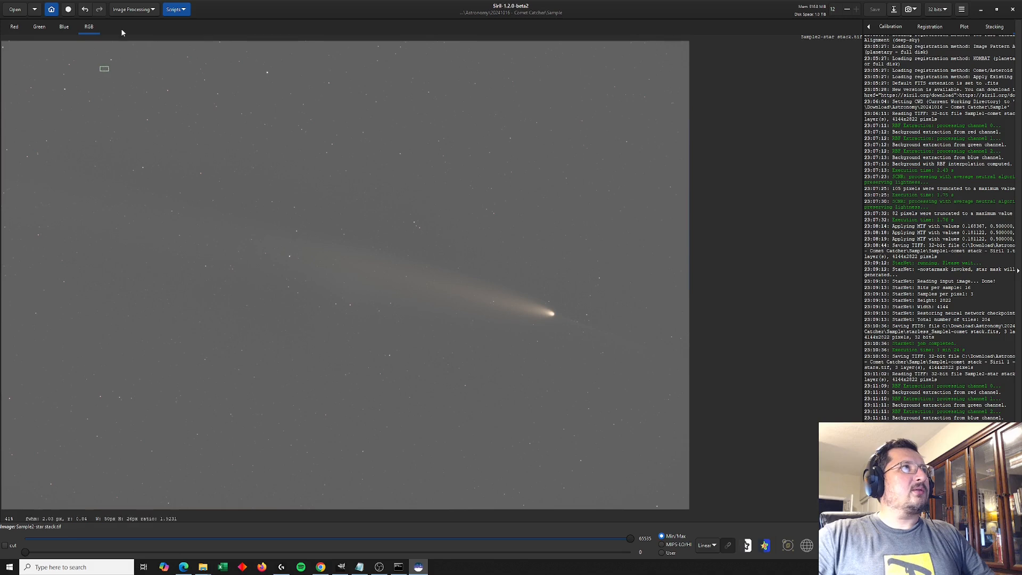
{"action": "left_click", "coordinate": [128, 11]}
{"action": "left_click", "coordinate": [107, 83]}
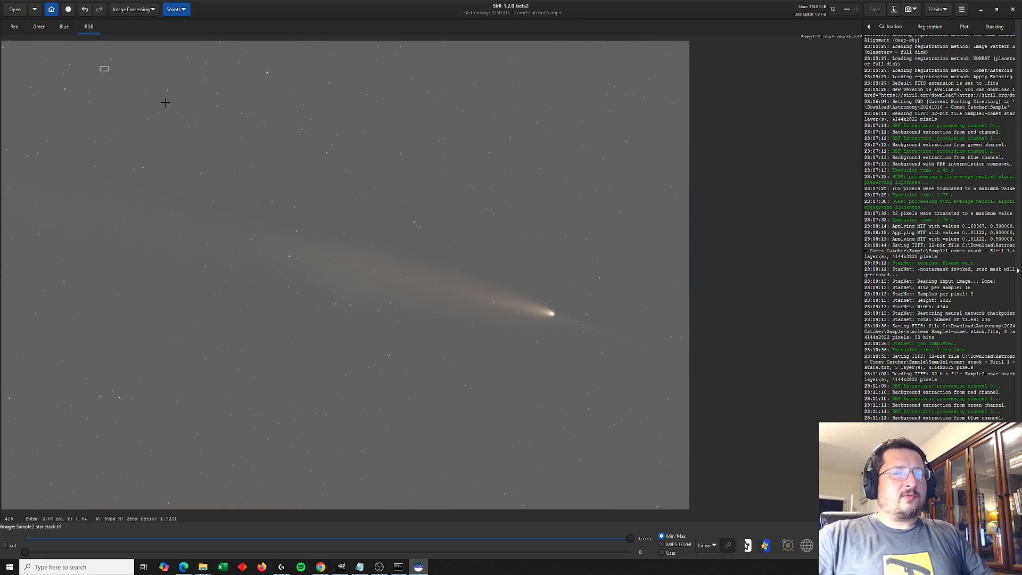
{"action": "left_click", "coordinate": [98, 63]}
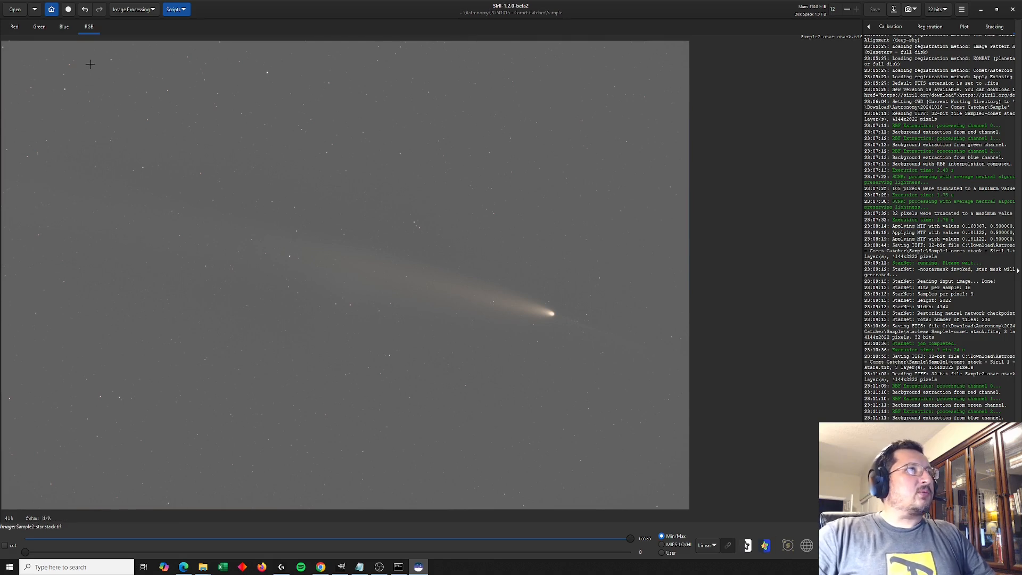
Start a Generalised Hyperbolic Stretch with its symmetry point taken from a small background selection and local stretch intensity set to 15
{"action": "left_click_drag", "start_coordinate": [87, 65], "coordinate": [96, 73]}
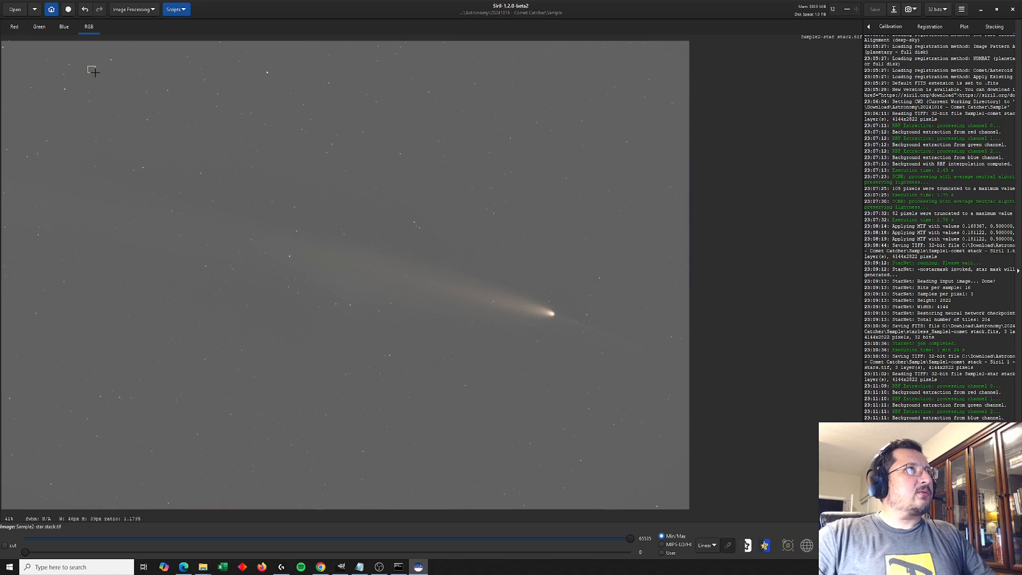
{"action": "left_click", "coordinate": [132, 10]}
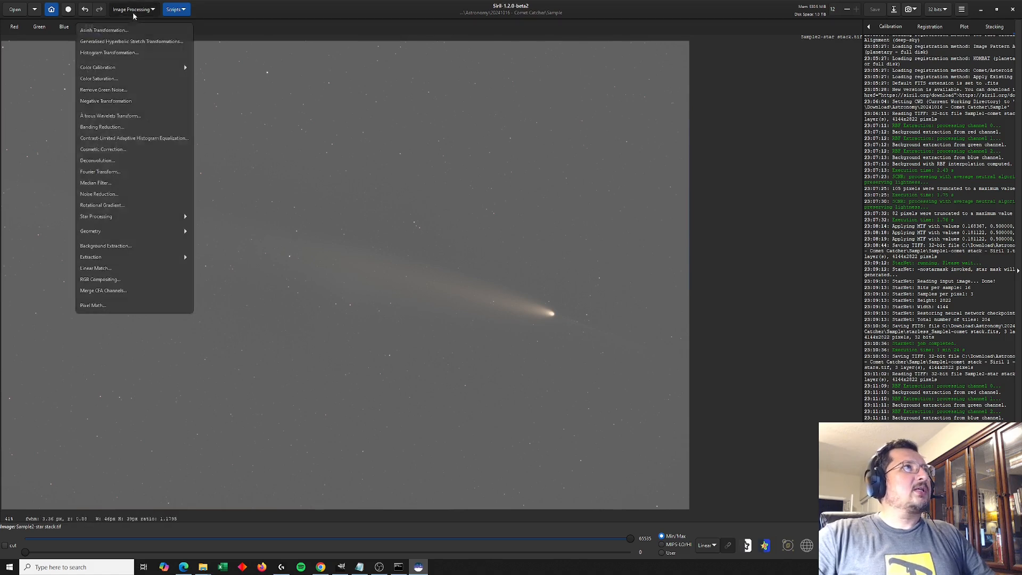
{"action": "left_click", "coordinate": [128, 43]}
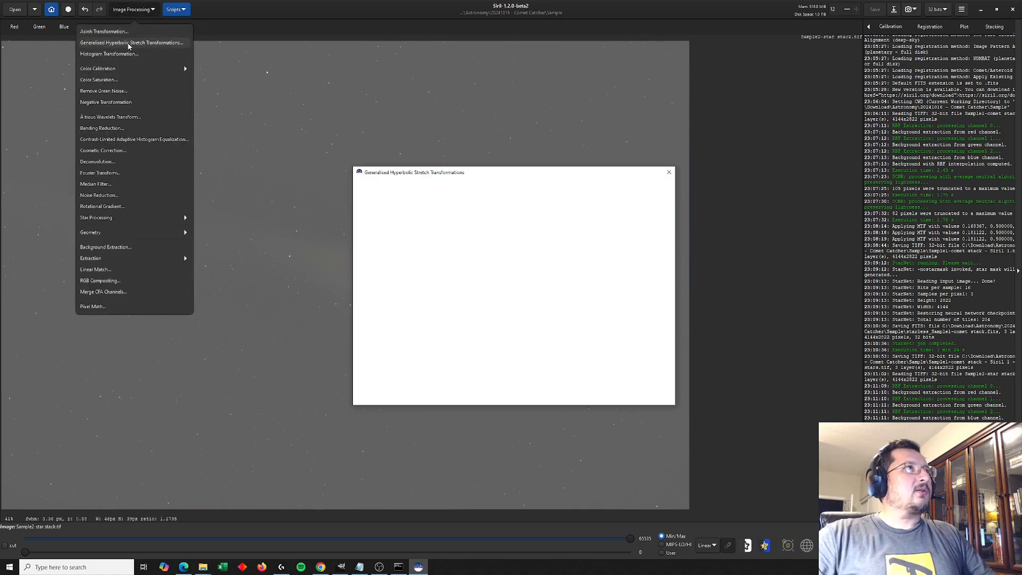
{"action": "left_click", "coordinate": [606, 287]}
{"action": "left_click_drag", "start_coordinate": [540, 268], "coordinate": [694, 278]}
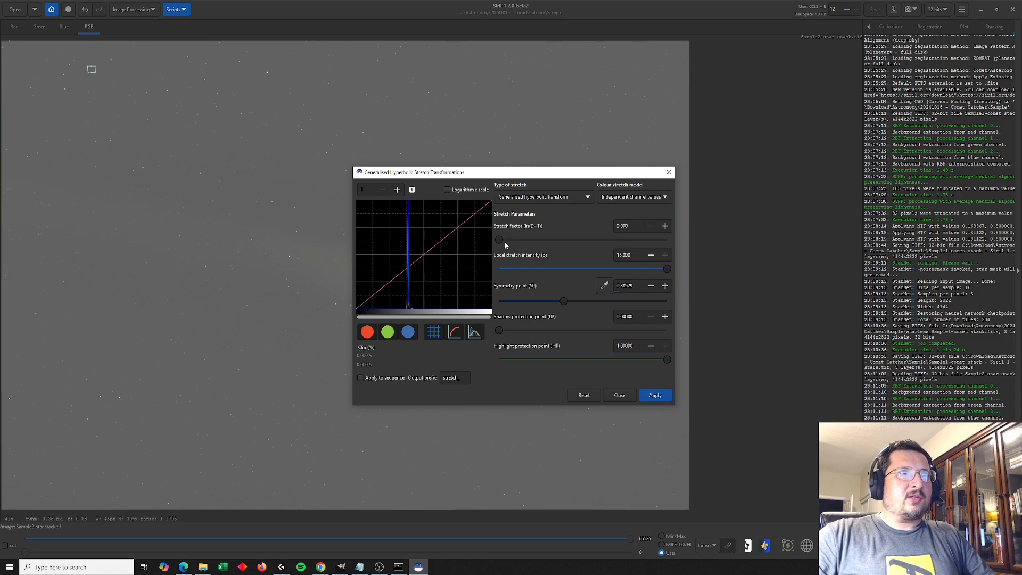
Set the stretch factor to about 1.8, apply the hyperbolic stretch to the star stack and close its dialog
{"action": "left_click_drag", "start_coordinate": [501, 243], "coordinate": [522, 240]}
{"action": "left_click_drag", "start_coordinate": [545, 175], "coordinate": [803, 171]}
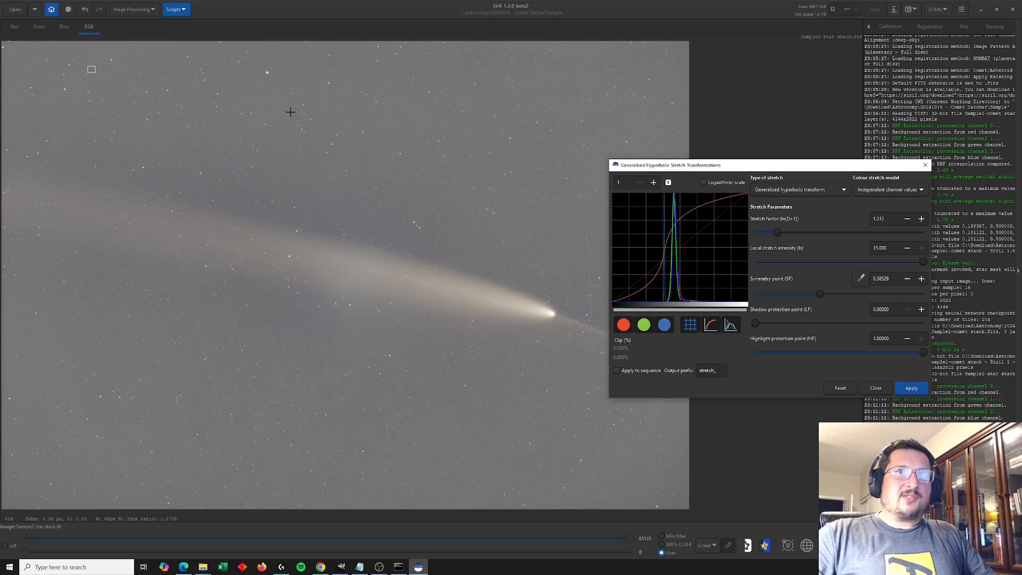
{"action": "left_click_drag", "start_coordinate": [779, 234], "coordinate": [788, 235]}
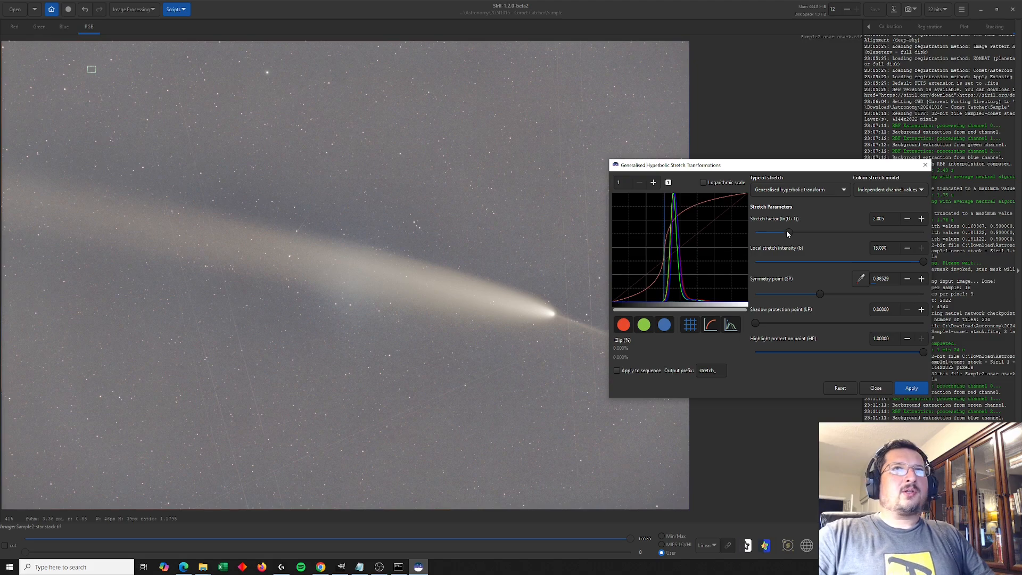
{"action": "left_click_drag", "start_coordinate": [787, 232], "coordinate": [794, 240]}
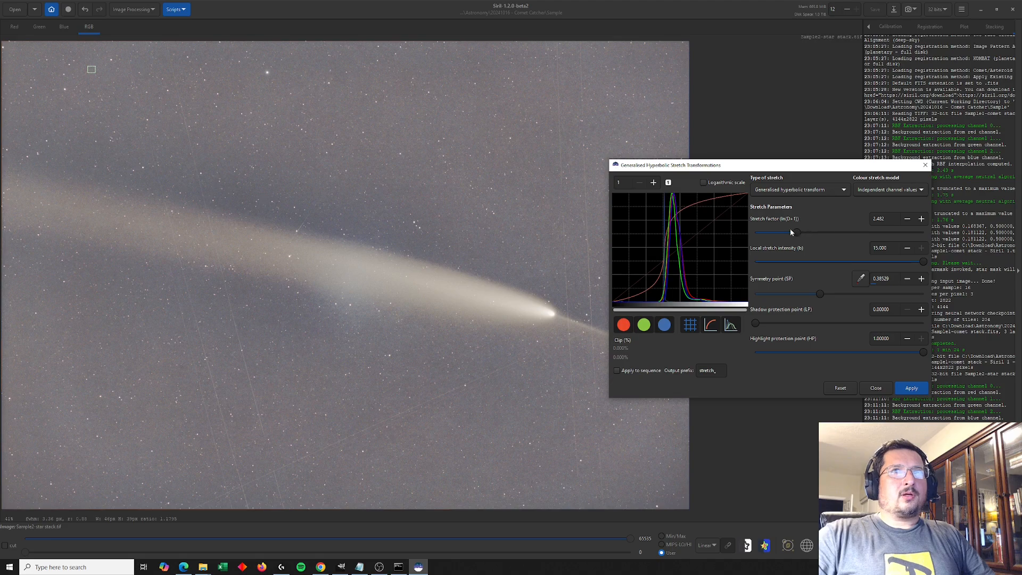
{"action": "left_click_drag", "start_coordinate": [796, 231], "coordinate": [789, 233]}
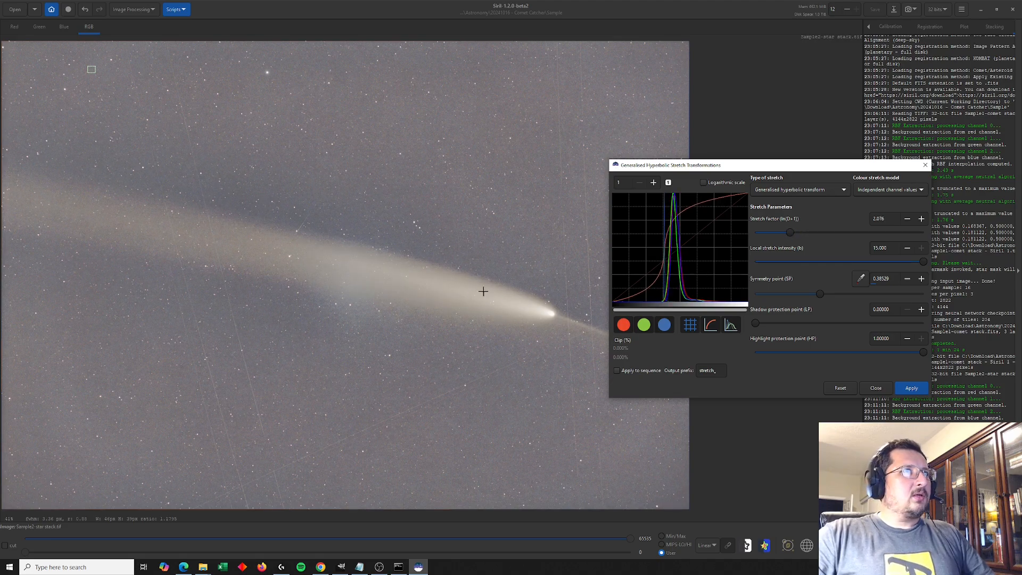
{"action": "left_click_drag", "start_coordinate": [788, 234], "coordinate": [785, 233]}
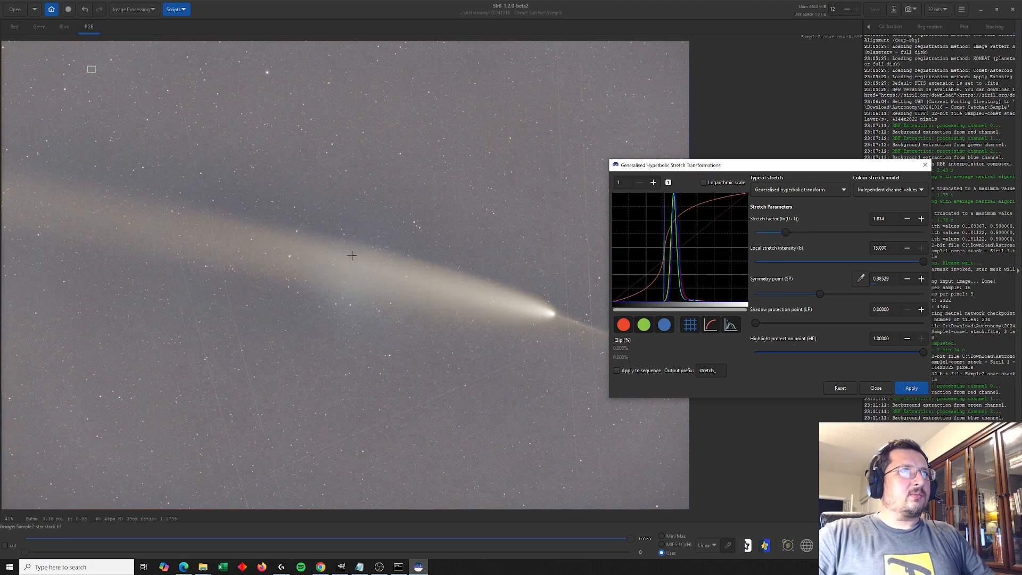
{"action": "left_click", "coordinate": [912, 388]}
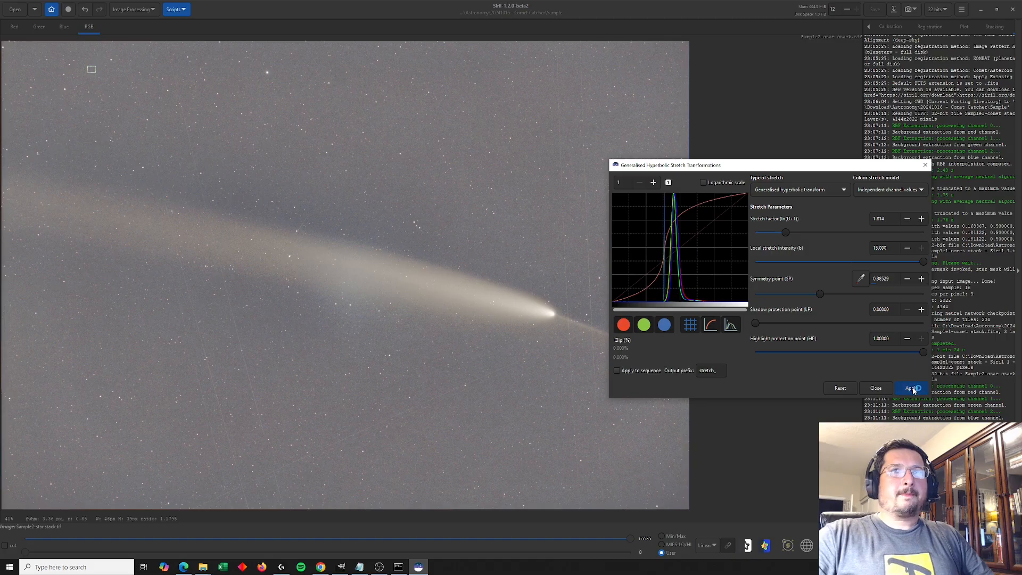
{"action": "left_click", "coordinate": [876, 388]}
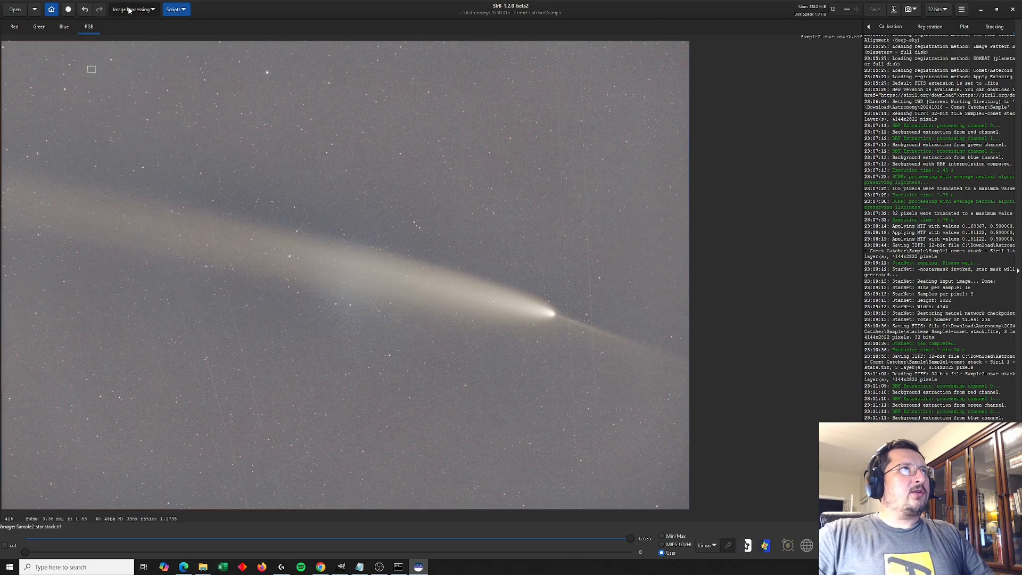
Raise the star stack's global color saturation to an amount of 0.53 and apply it
{"action": "left_click", "coordinate": [129, 10]}
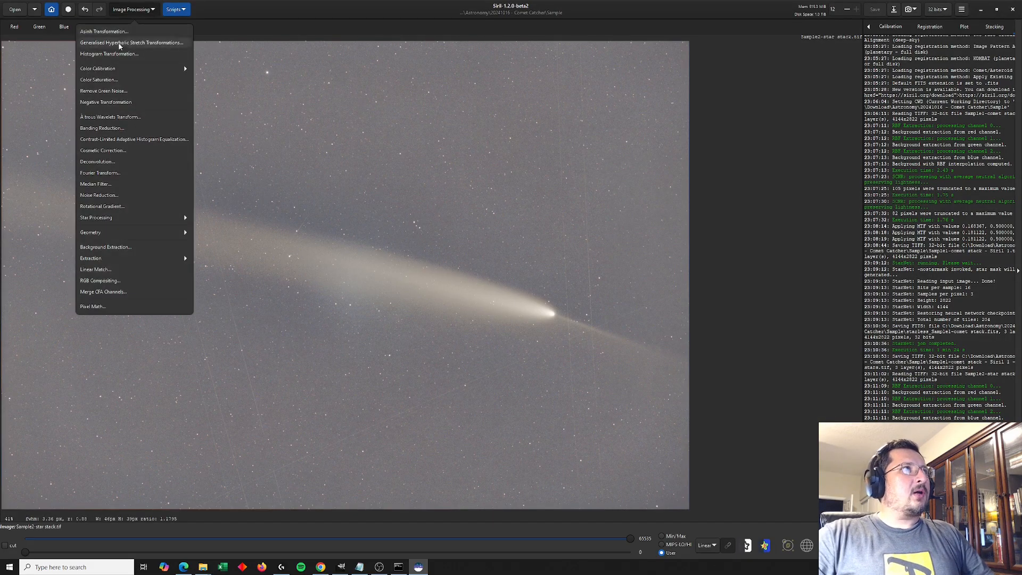
{"action": "left_click", "coordinate": [113, 80]}
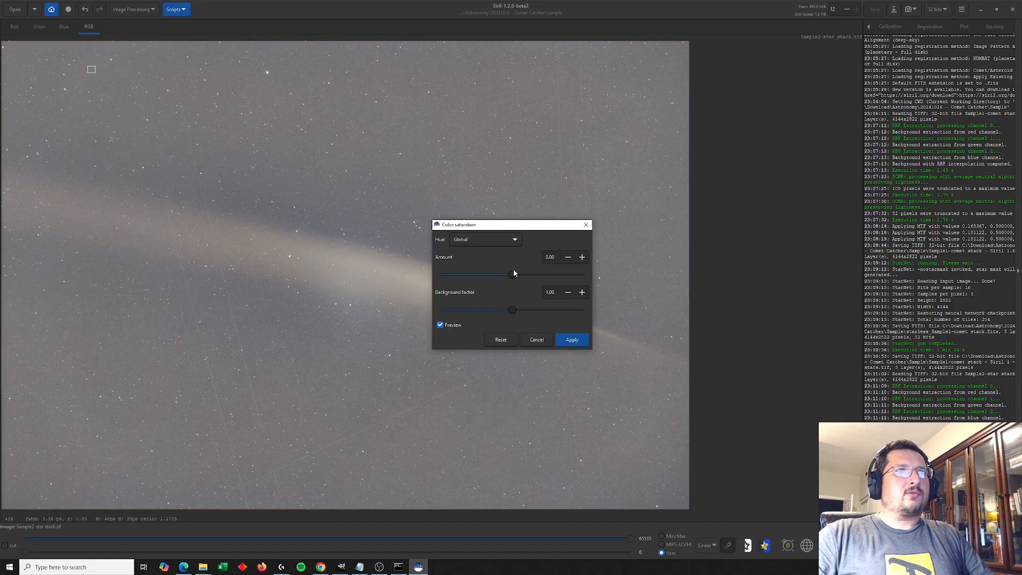
{"action": "left_click_drag", "start_coordinate": [537, 274], "coordinate": [550, 275]}
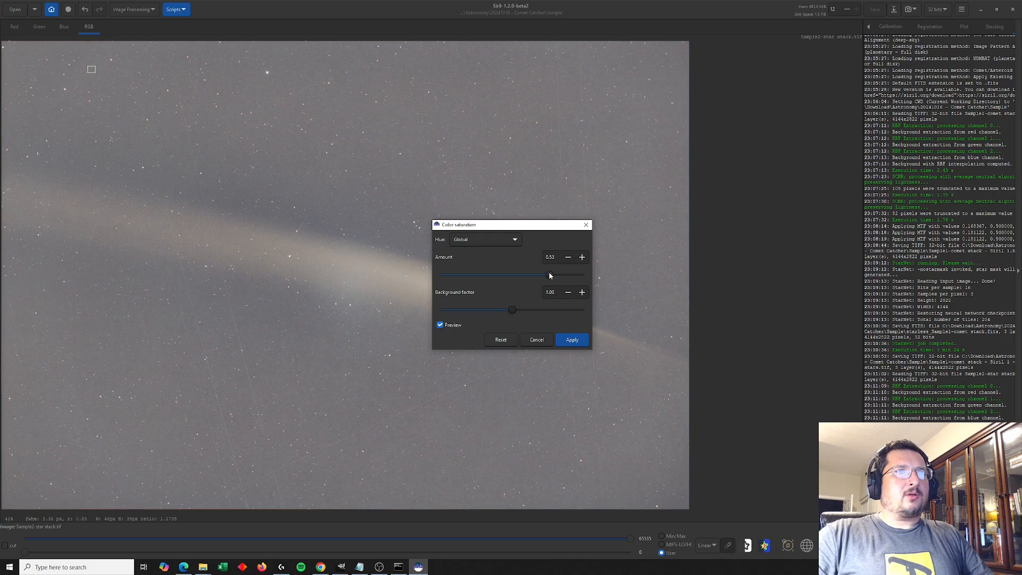
{"action": "left_click", "coordinate": [572, 340]}
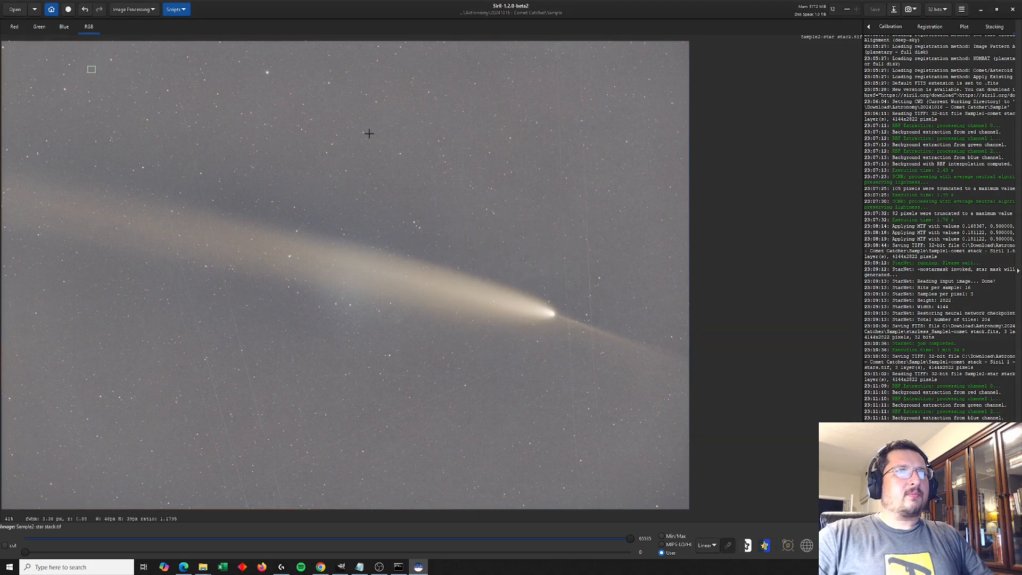
Save the star stack as "Sample2-star stack - Siril 1.tif" in 32-bit floating point without compression
{"action": "left_click", "coordinate": [894, 9]}
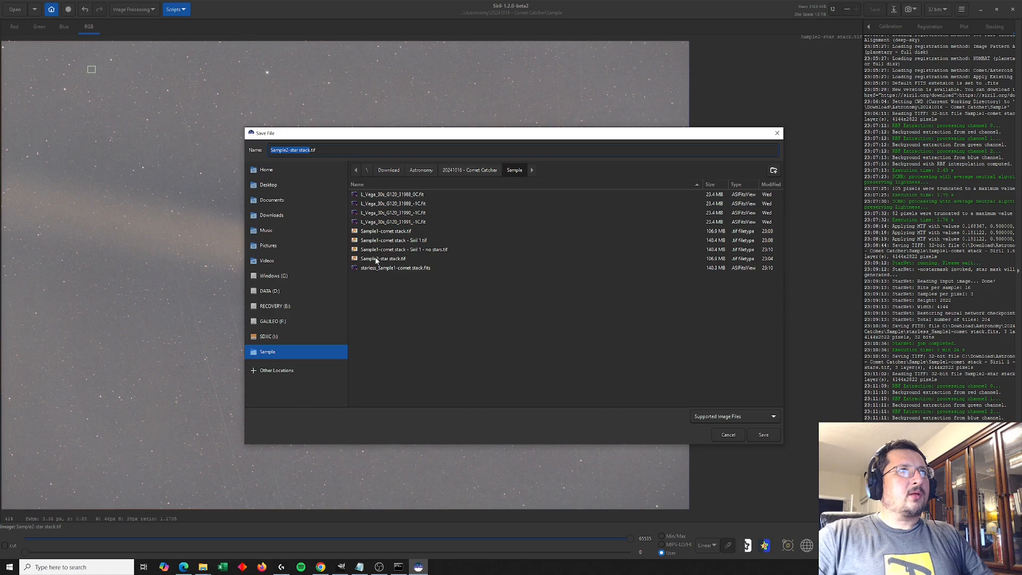
{"action": "left_click", "coordinate": [376, 260]}
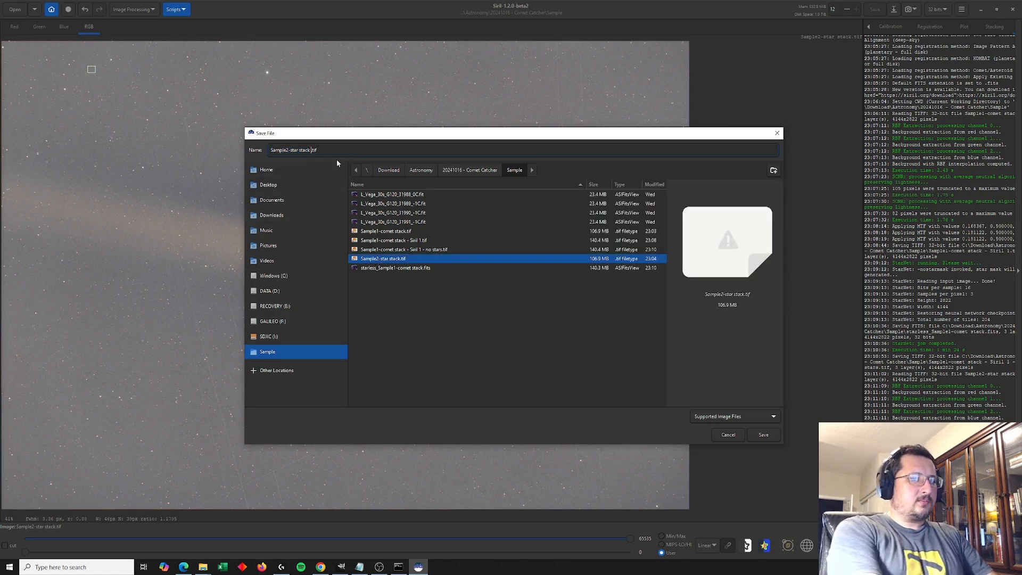
{"action": "type", "text": "- Siril 1"}
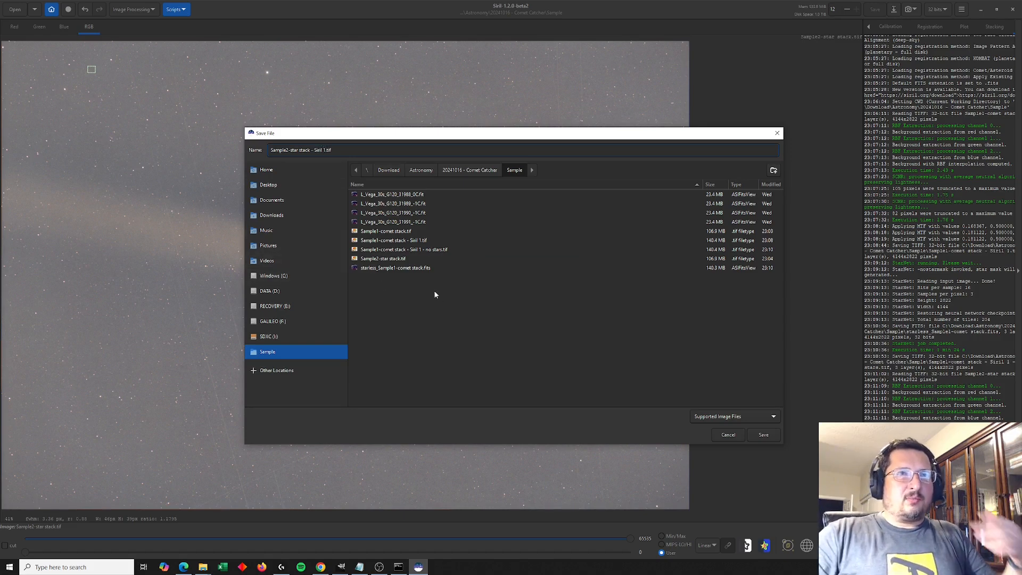
{"action": "left_click", "coordinate": [764, 435]}
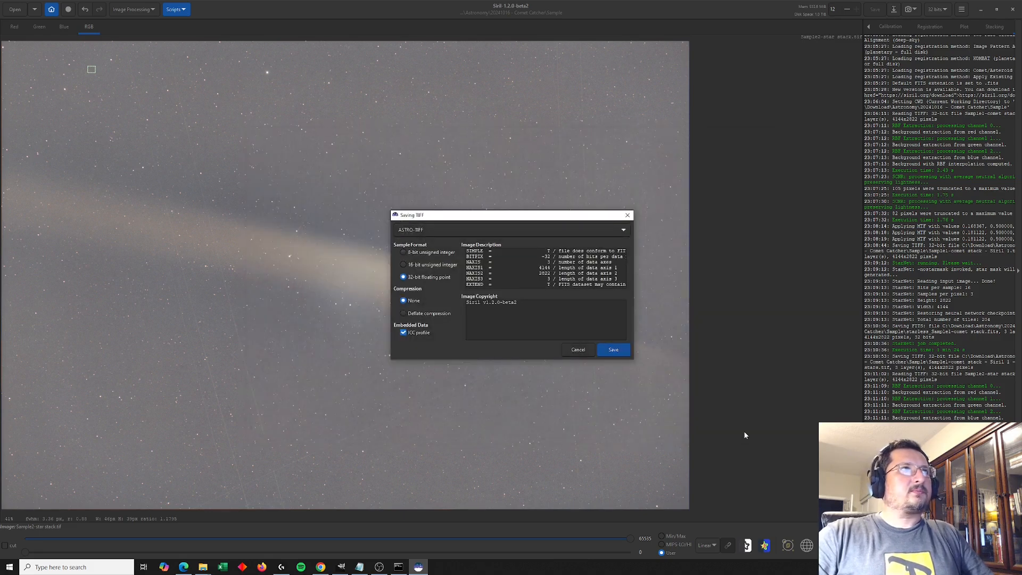
{"action": "left_click", "coordinate": [614, 350]}
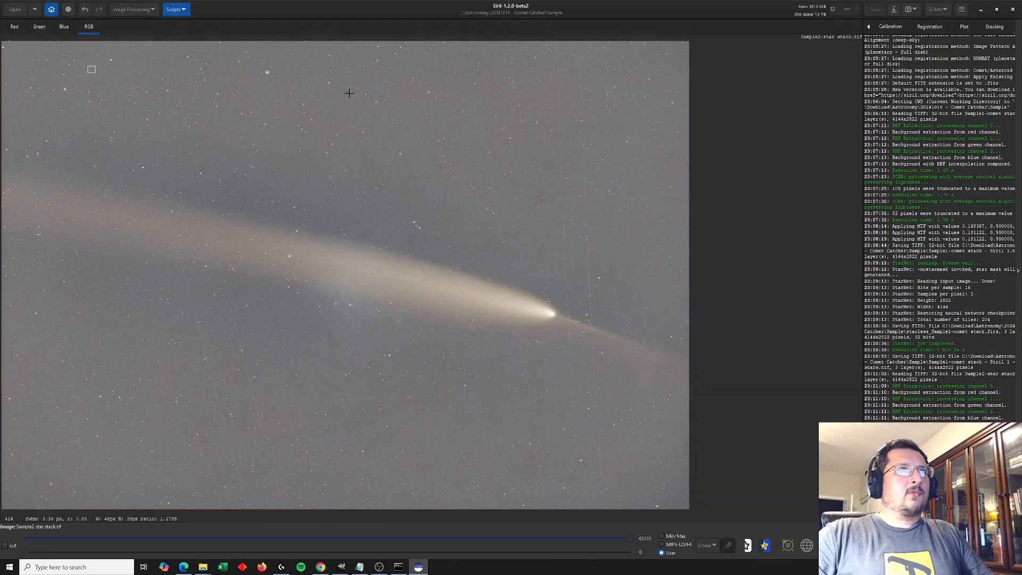
Remove the stars from the star stack with StarNet, without generating a star mask
{"action": "left_click", "coordinate": [142, 10]}
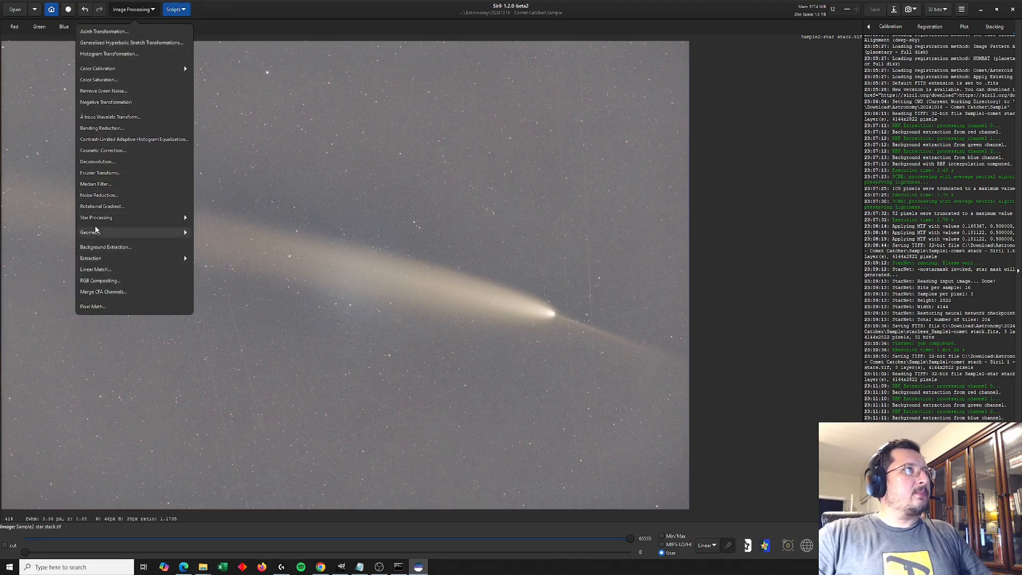
{"action": "left_click", "coordinate": [99, 218]}
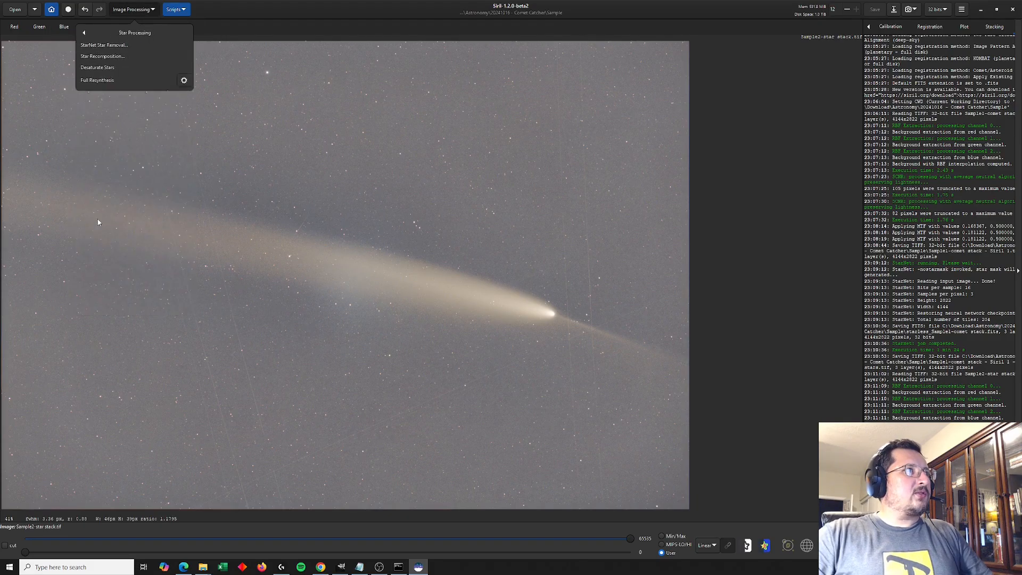
{"action": "left_click", "coordinate": [117, 47]}
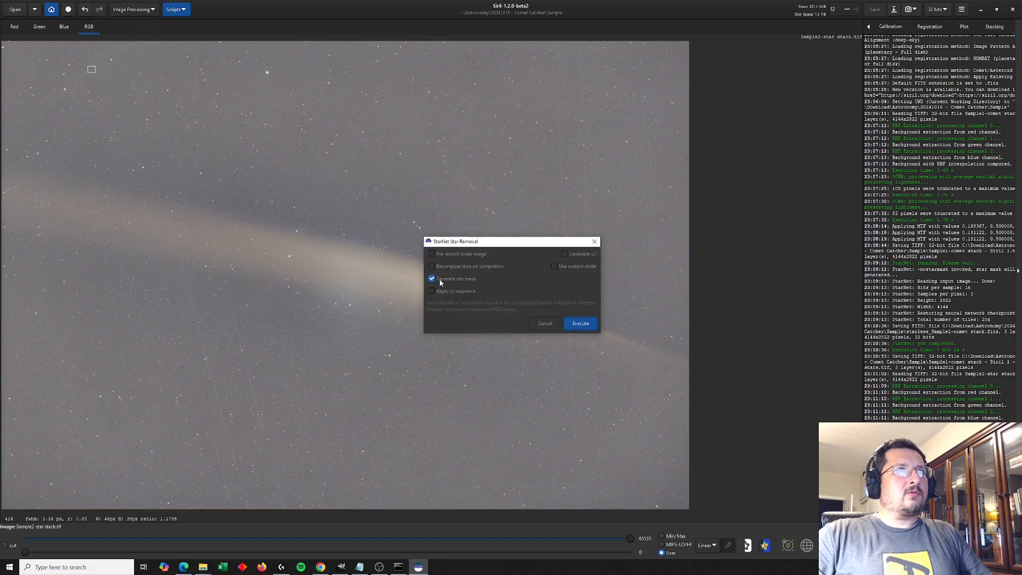
{"action": "left_click", "coordinate": [580, 325]}
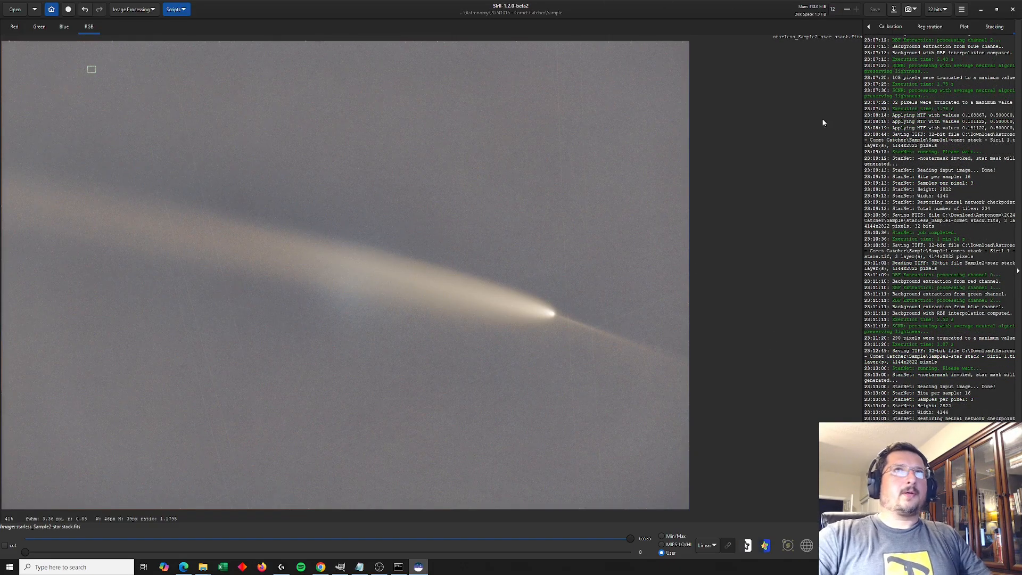
Save the starless image as "Sample2-star stack - Siril 1 - no stars.tif" in uncompressed 32-bit floating point
{"action": "left_click", "coordinate": [893, 9]}
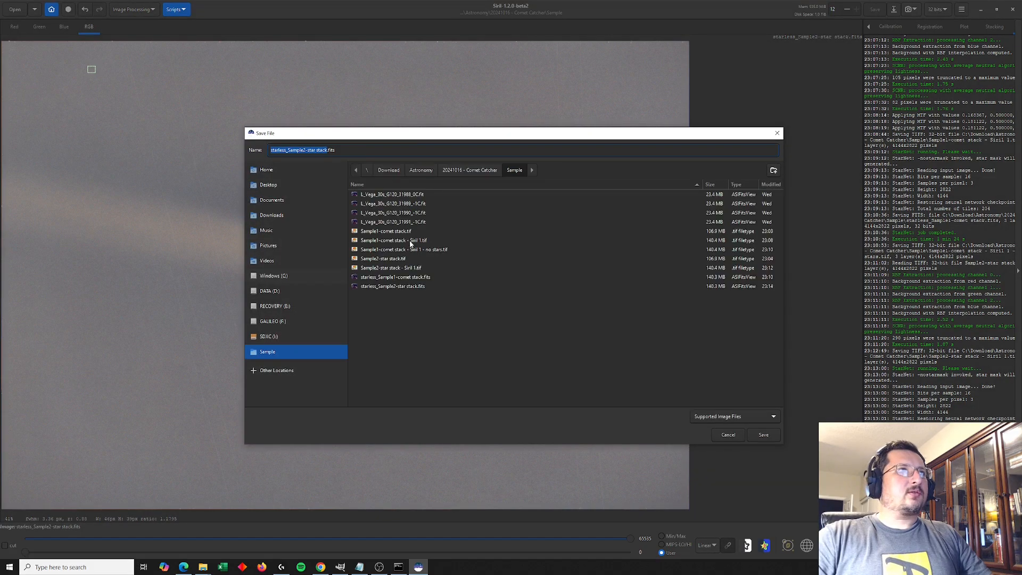
{"action": "left_click", "coordinate": [416, 267]}
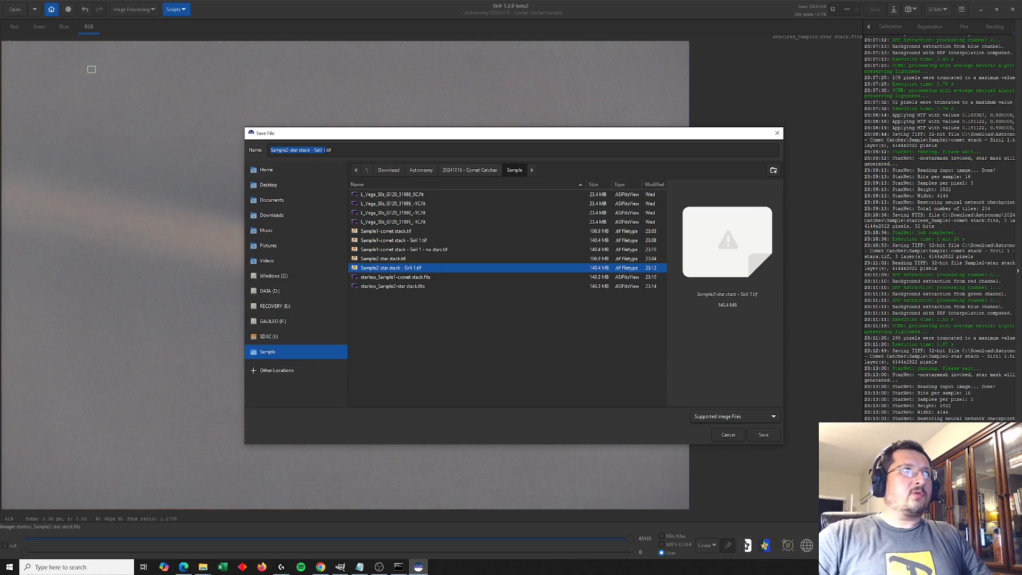
{"action": "key", "text": "Right"}
{"action": "type", "text": "- no stars"}
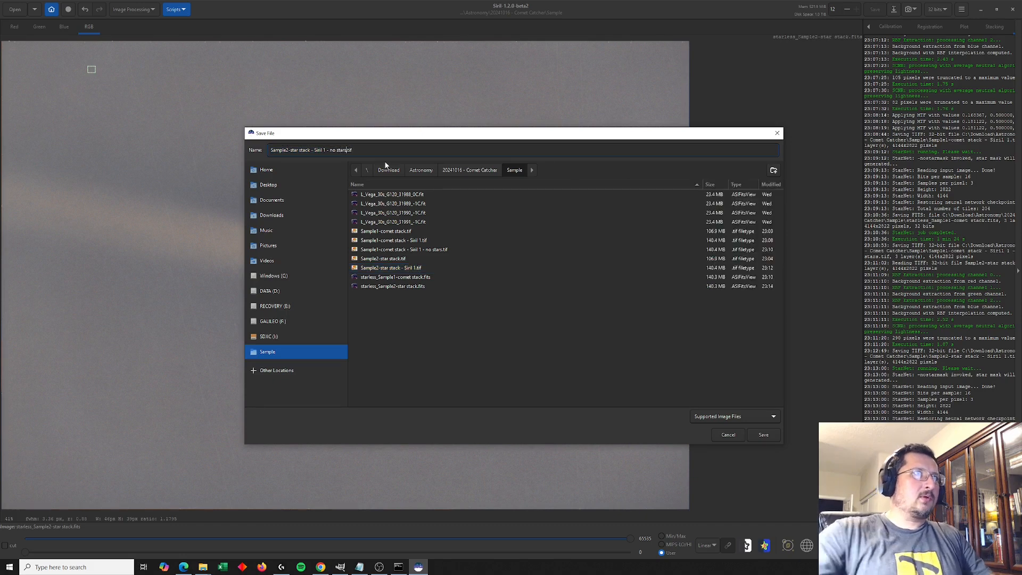
{"action": "left_click", "coordinate": [765, 435]}
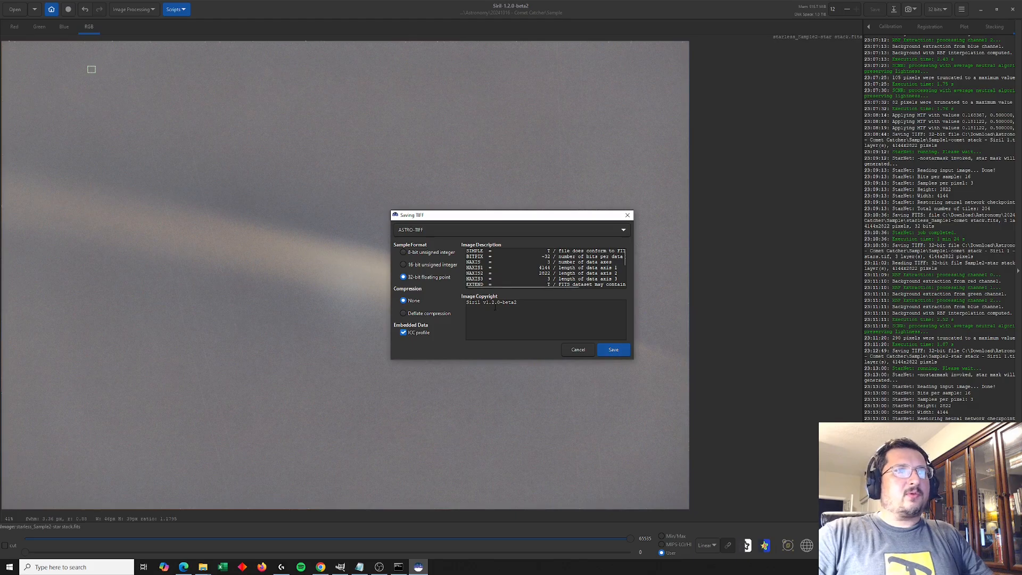
{"action": "left_click", "coordinate": [613, 349]}
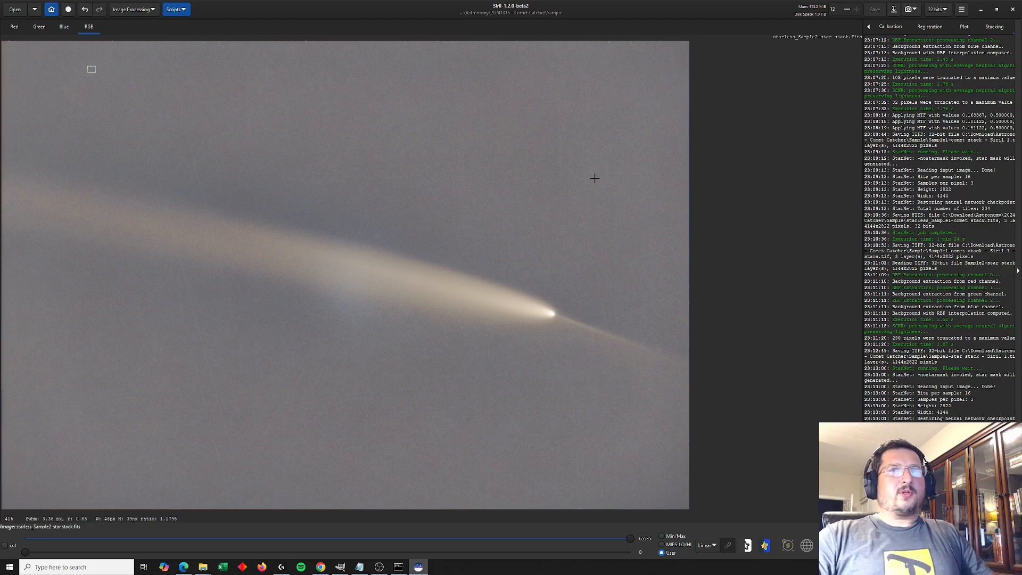
Quit Siril and switch to GIMP
{"action": "left_click", "coordinate": [1013, 9]}
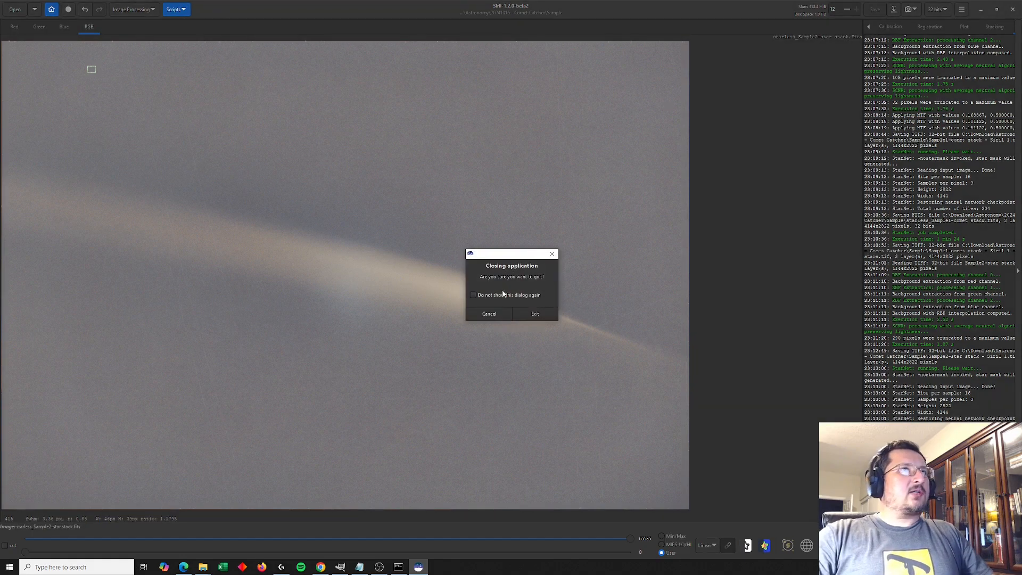
{"action": "left_click", "coordinate": [535, 314]}
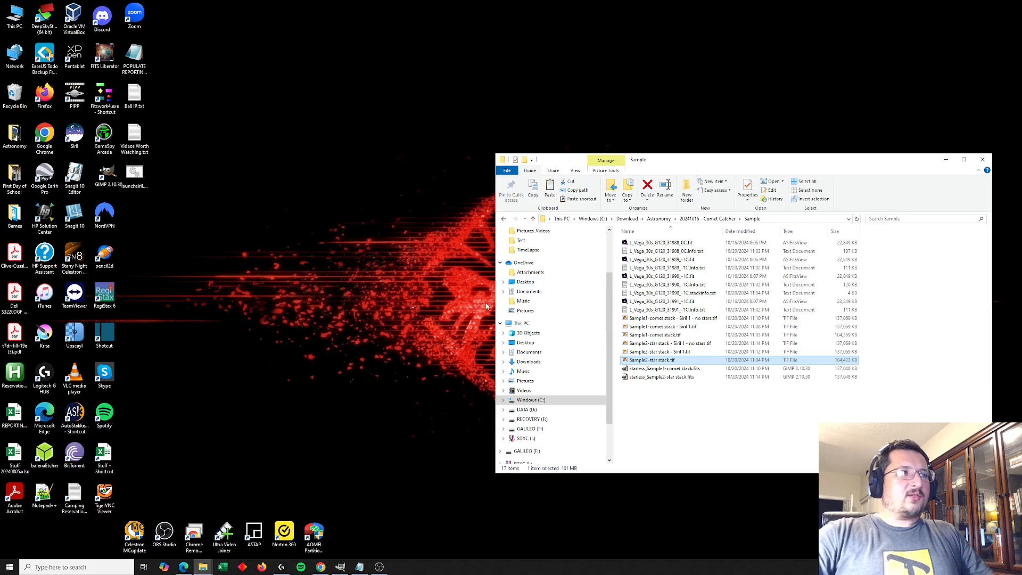
{"action": "left_click", "coordinate": [341, 567]}
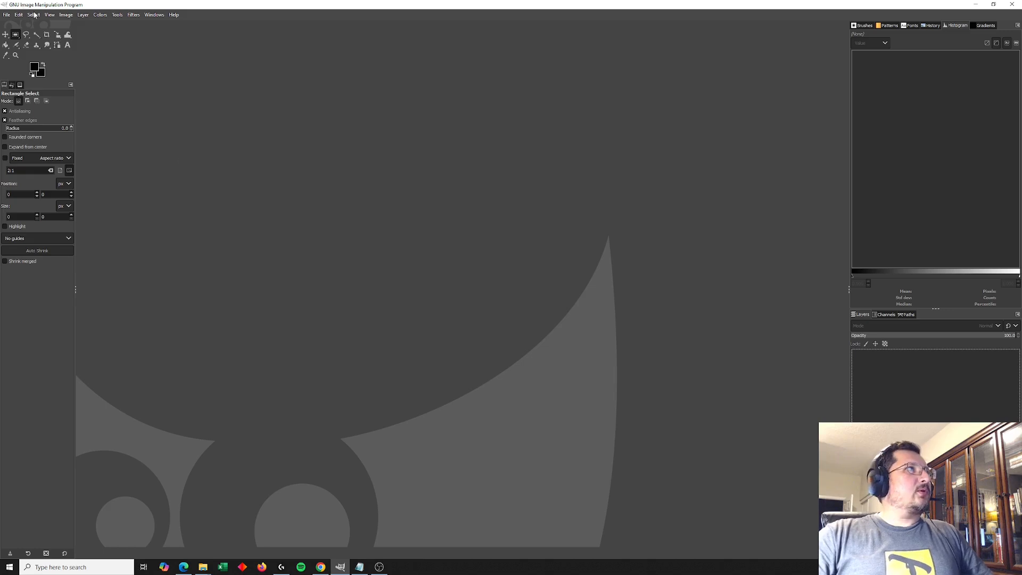
Open the Siril 1 and Siril 1 - no stars TIFFs of both the comet stack and star stack as layers in one image
{"action": "left_click", "coordinate": [7, 14]}
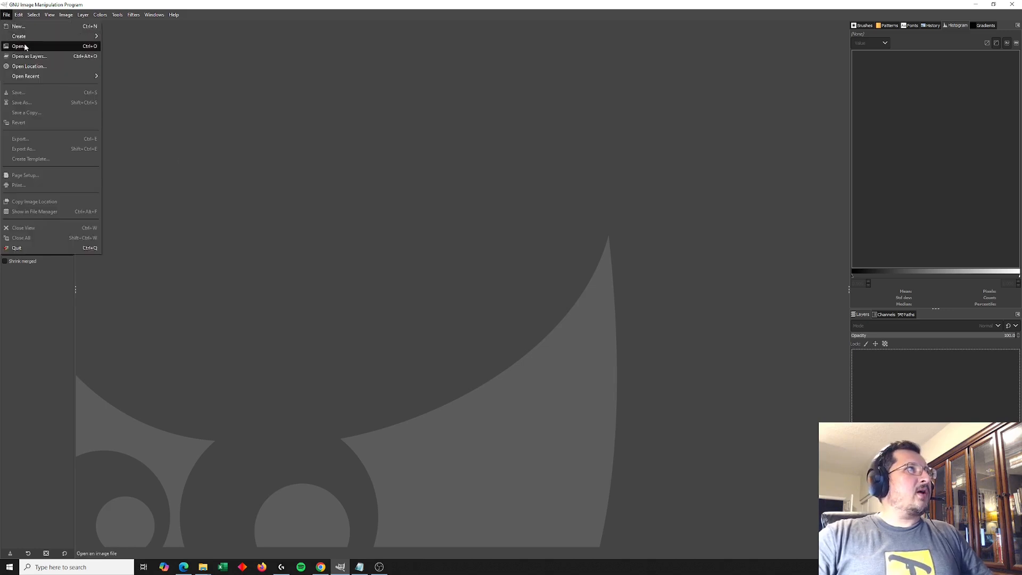
{"action": "left_click", "coordinate": [33, 57]}
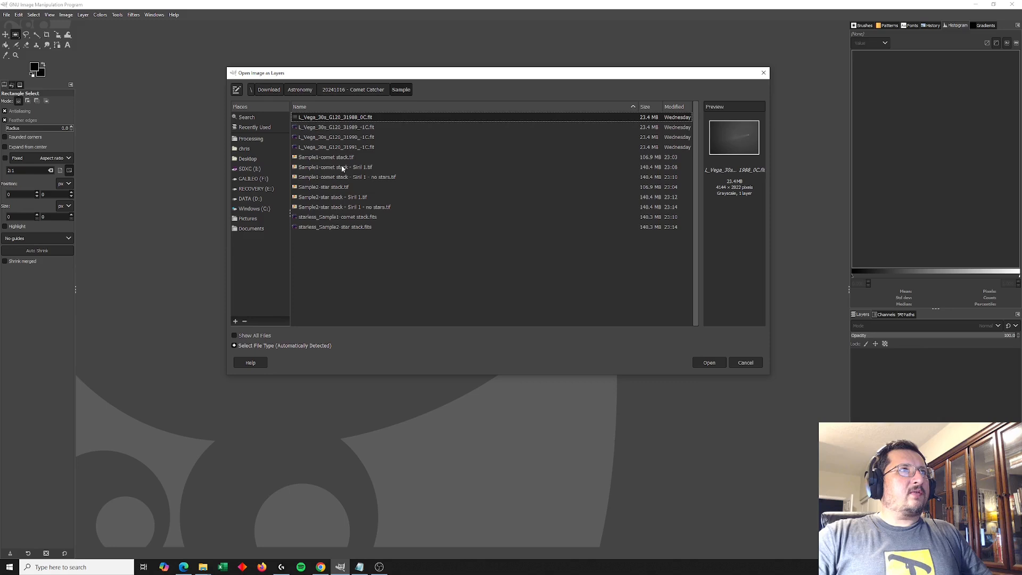
{"action": "left_click", "coordinate": [327, 168]}
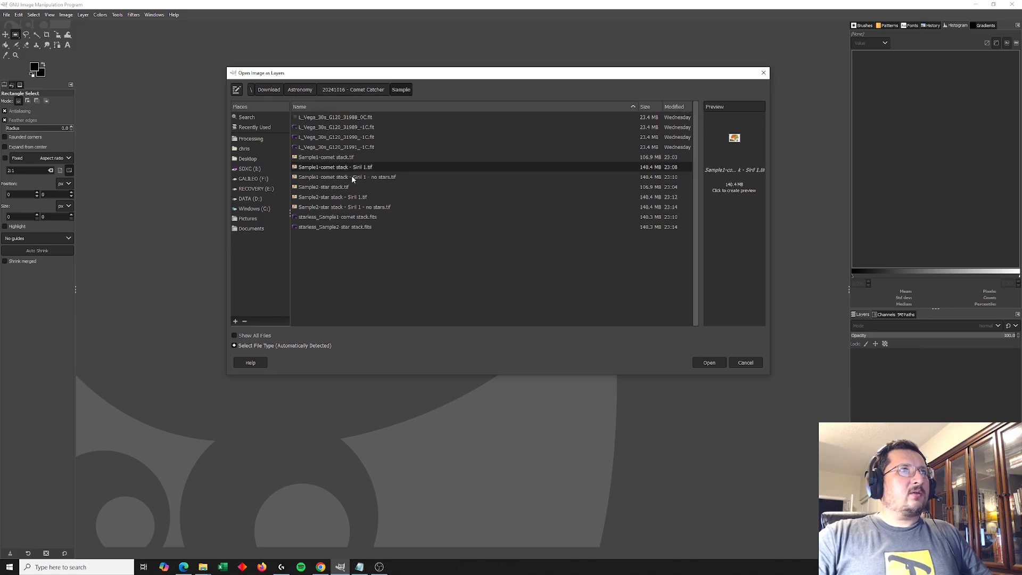
{"action": "left_click", "coordinate": [351, 177], "text": "ctrl"}
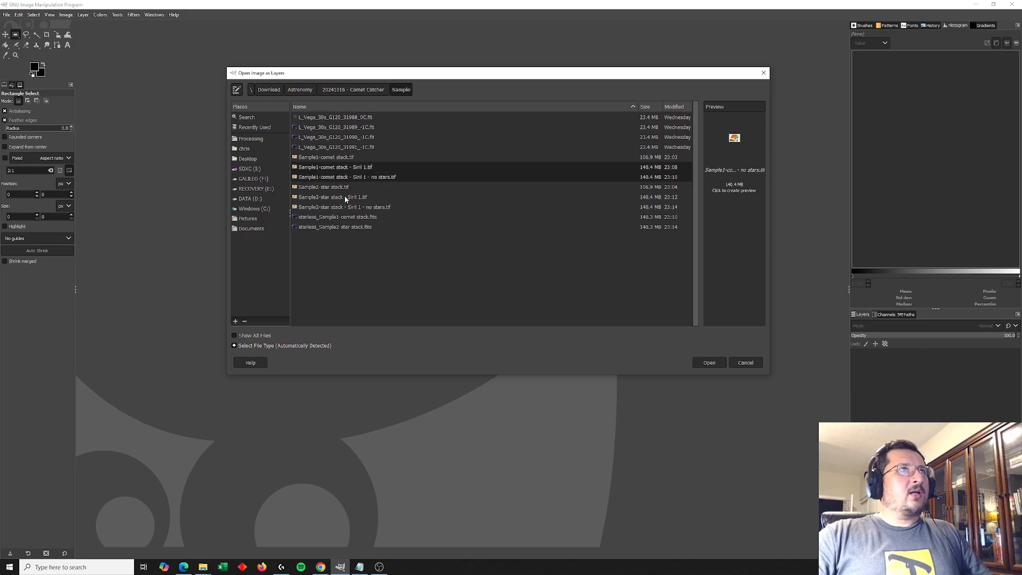
{"action": "left_click", "coordinate": [345, 198], "text": "ctrl"}
{"action": "left_click", "coordinate": [352, 208], "text": "ctrl"}
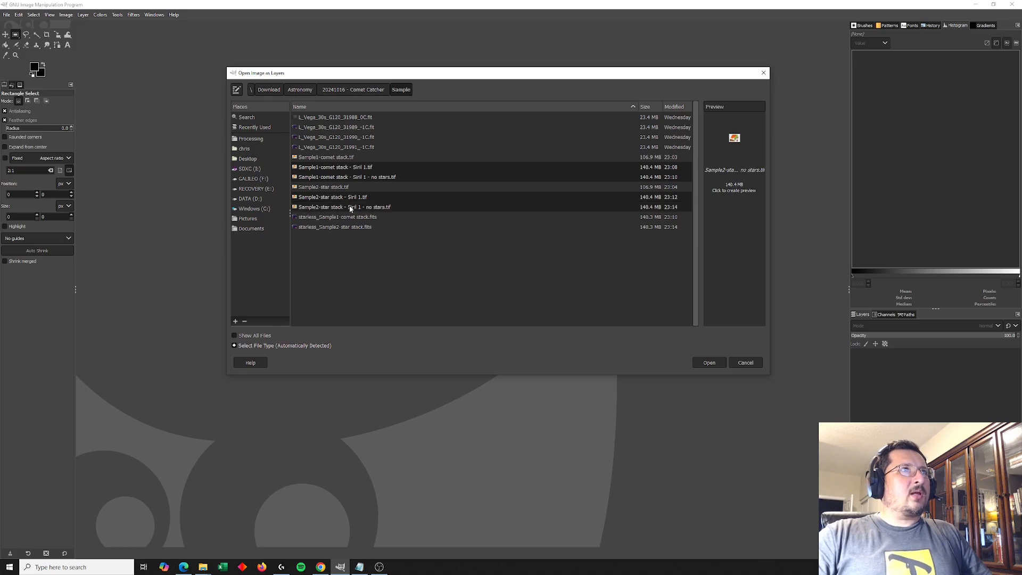
{"action": "left_click", "coordinate": [709, 362]}
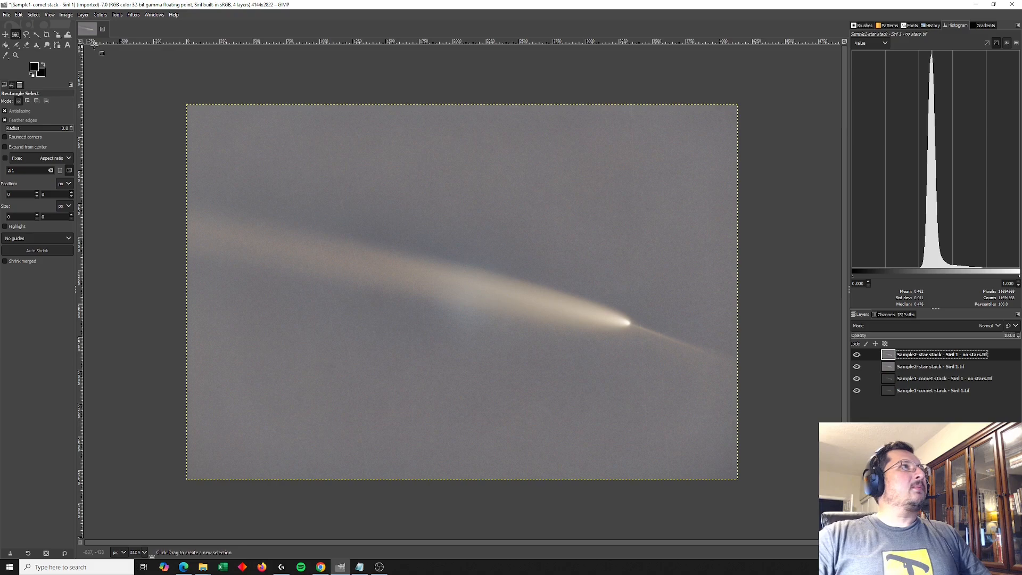
Fit the image in the window and compare the star stack with the comet stack by toggling layer visibility
{"action": "left_click", "coordinate": [50, 16]}
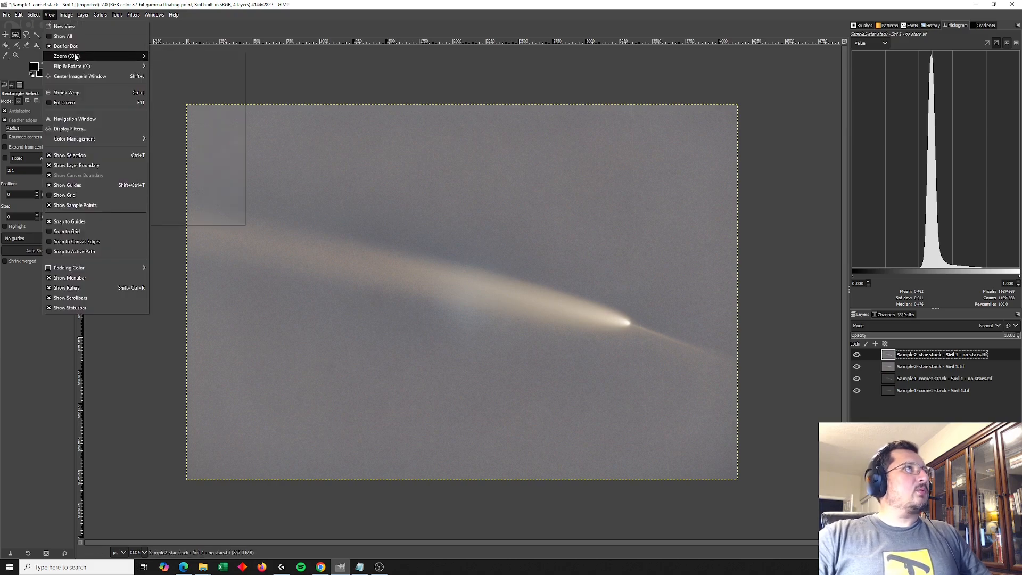
{"action": "mouse_move", "coordinate": [78, 56]}
{"action": "left_click", "coordinate": [189, 88]}
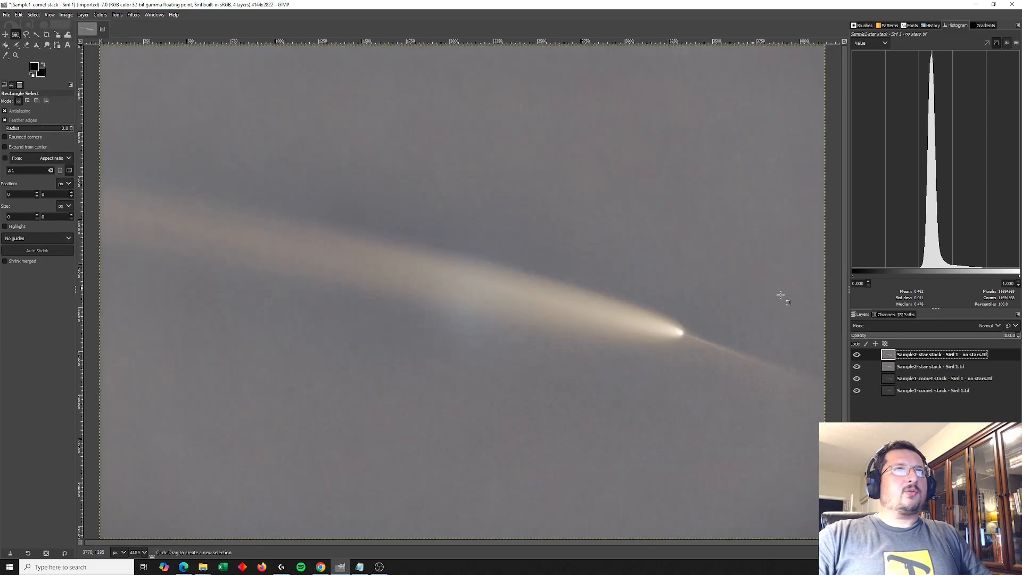
{"action": "left_click", "coordinate": [855, 354]}
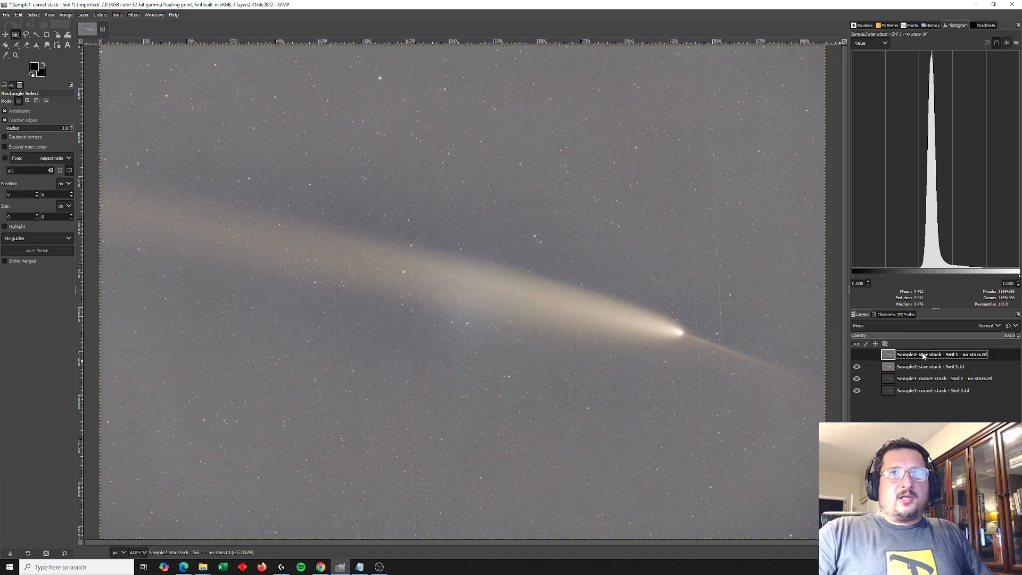
{"action": "left_click", "coordinate": [857, 390]}
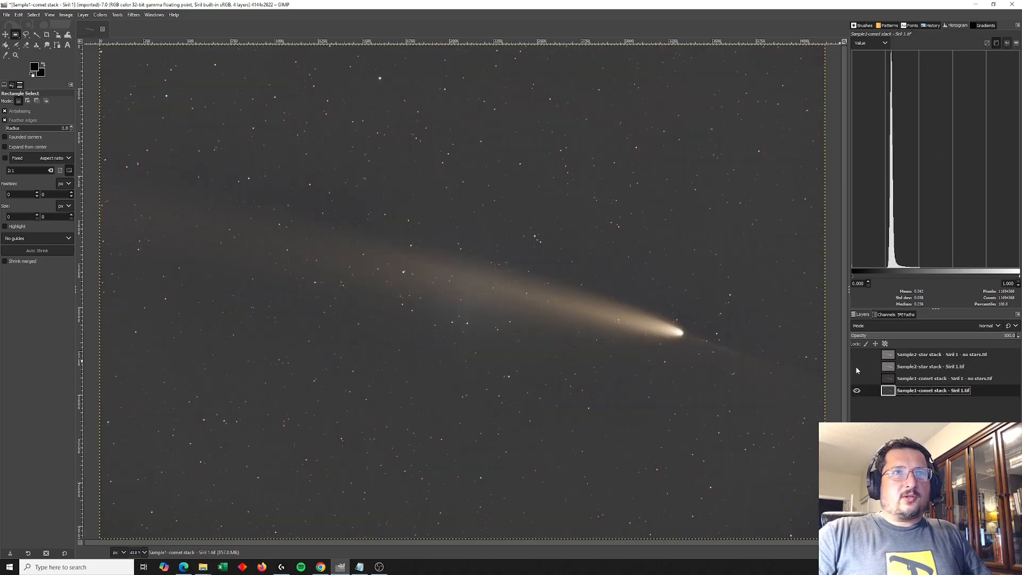
{"action": "left_click", "coordinate": [856, 368]}
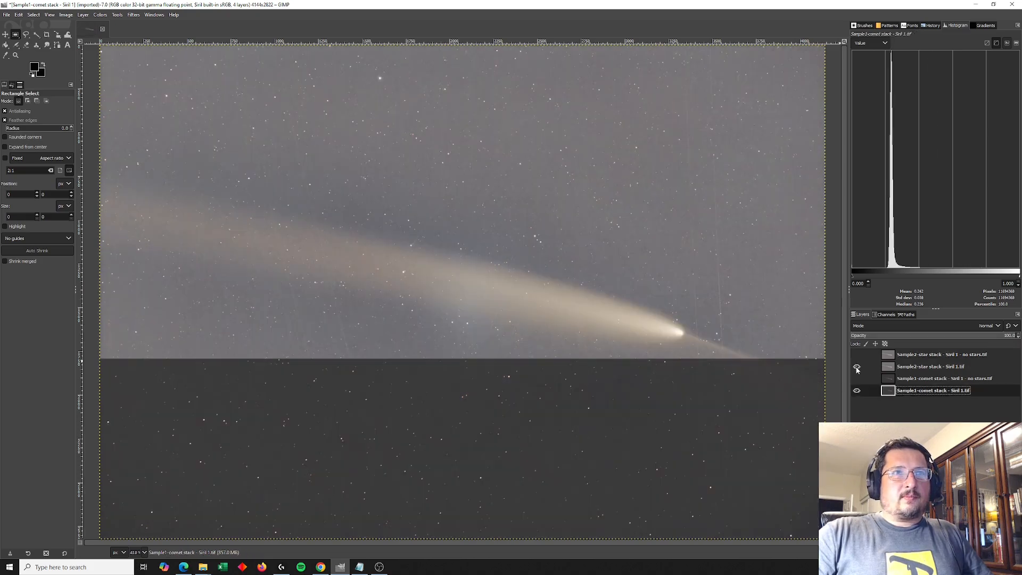
{"action": "left_click", "coordinate": [856, 370]}
{"action": "left_click", "coordinate": [856, 370]}
{"action": "left_click", "coordinate": [856, 369]}
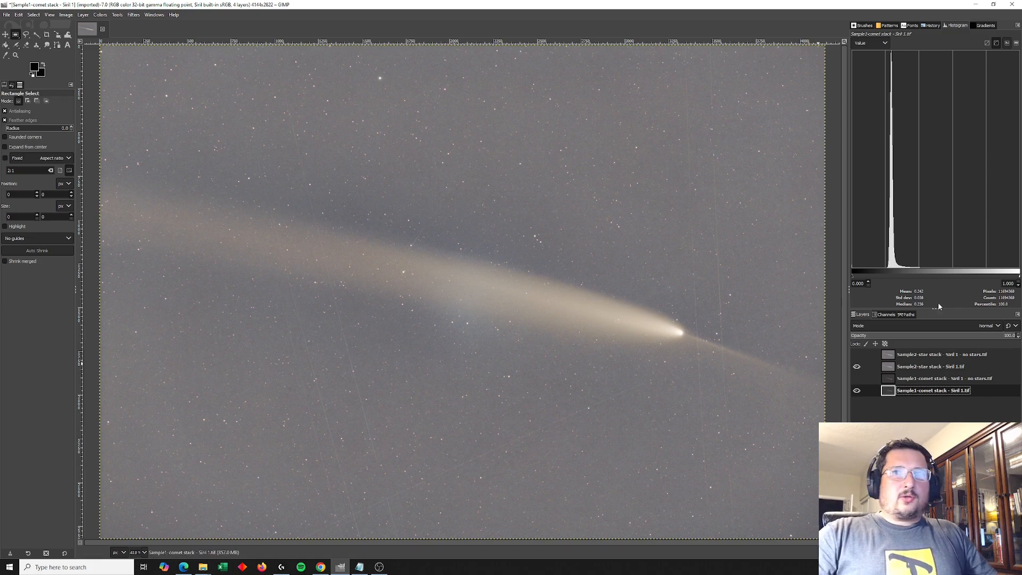
Leave only the "Sample2-star stack - Siril 1 - no stars.tif" layer visible and make it the active layer
{"action": "left_click", "coordinate": [856, 367]}
{"action": "left_click", "coordinate": [857, 390]}
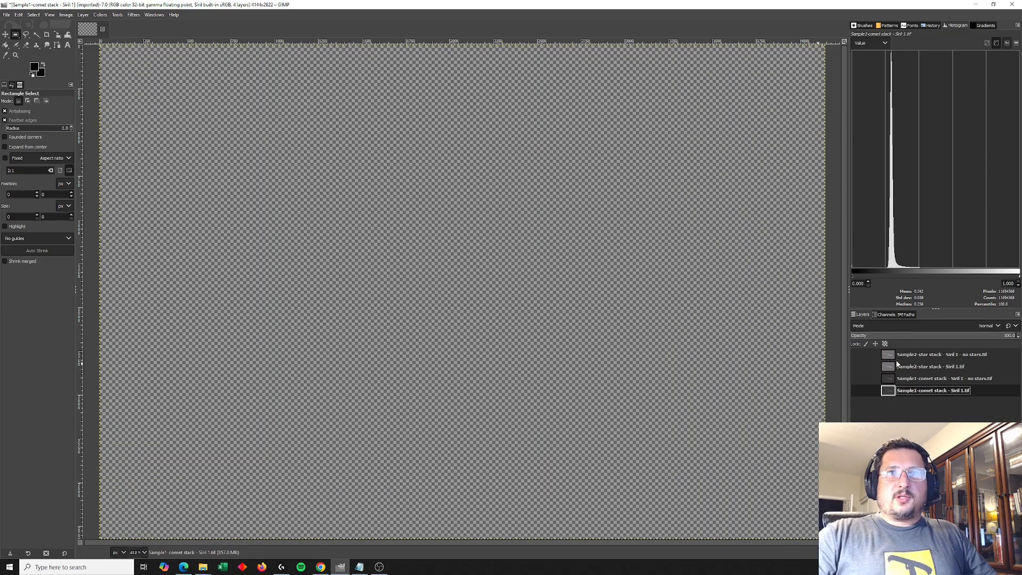
{"action": "left_click", "coordinate": [894, 360]}
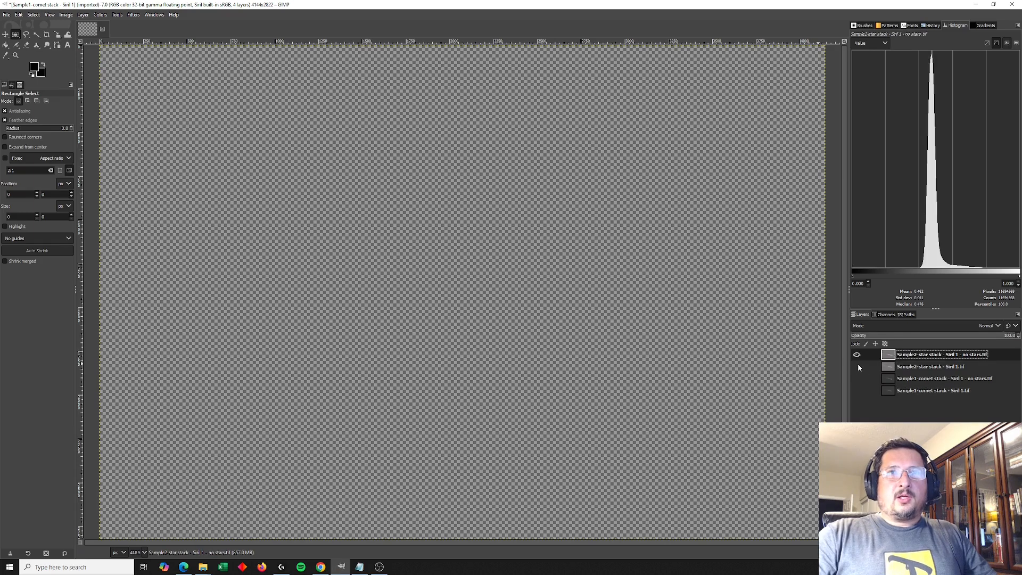
Show "Sample2-star stack - Siril 1.tif" beneath its no-stars version and set the no-stars layer's blend mode to Subtract
{"action": "left_click", "coordinate": [857, 357]}
{"action": "left_click", "coordinate": [857, 366]}
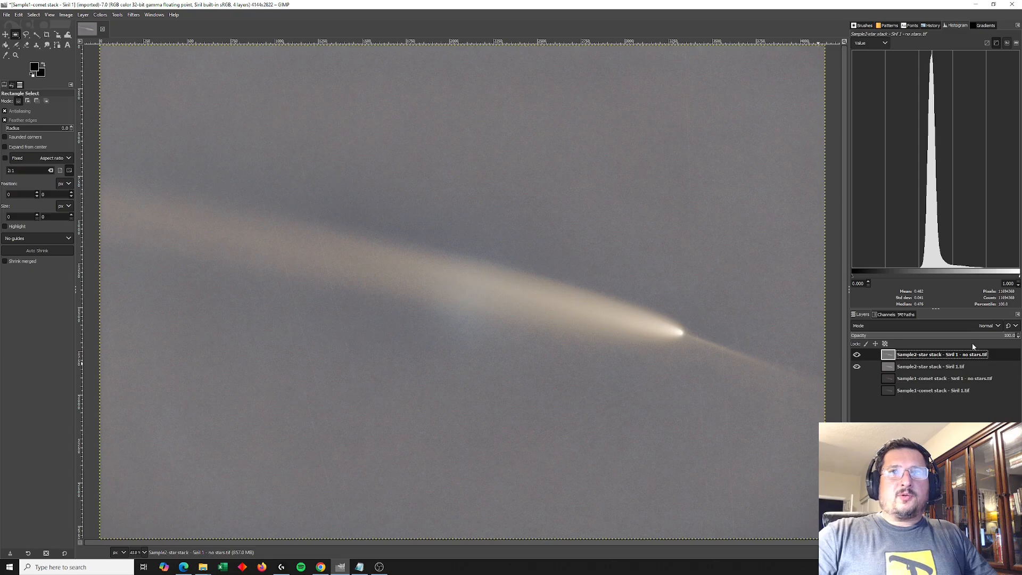
{"action": "left_click", "coordinate": [988, 325]}
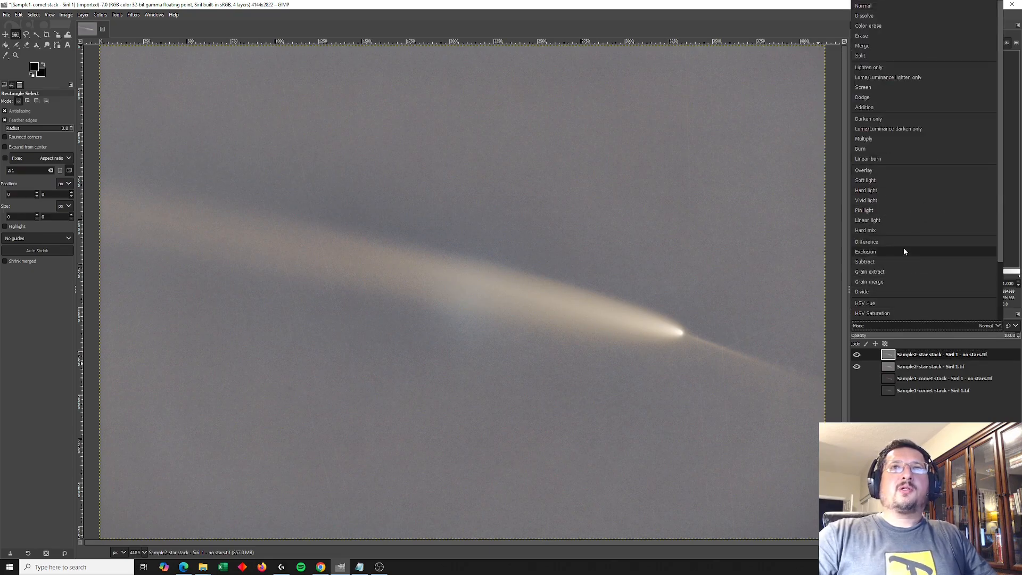
{"action": "left_click", "coordinate": [899, 262]}
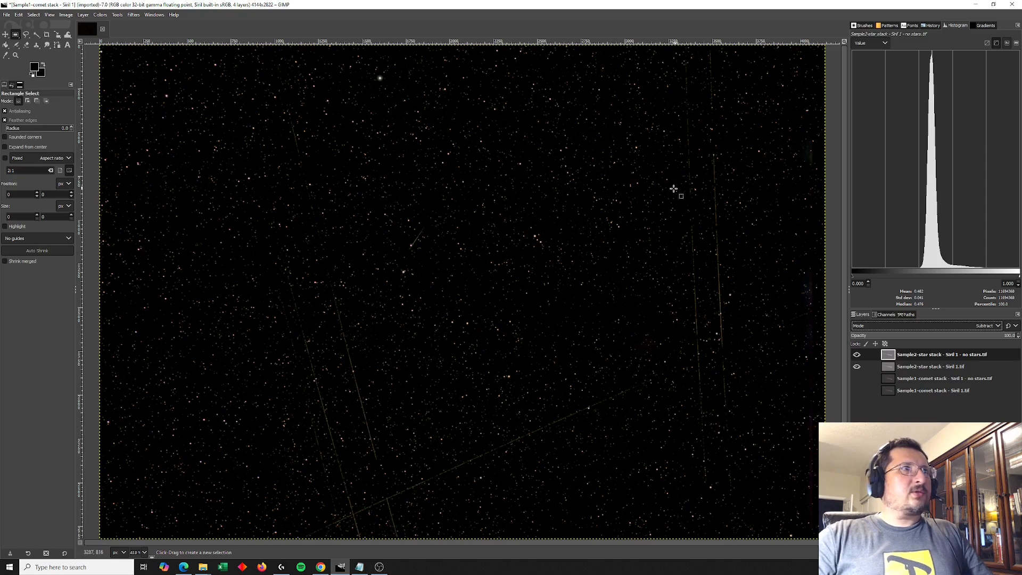
Create a new layer from the visible result and name it Stars
{"action": "right_click", "coordinate": [890, 358]}
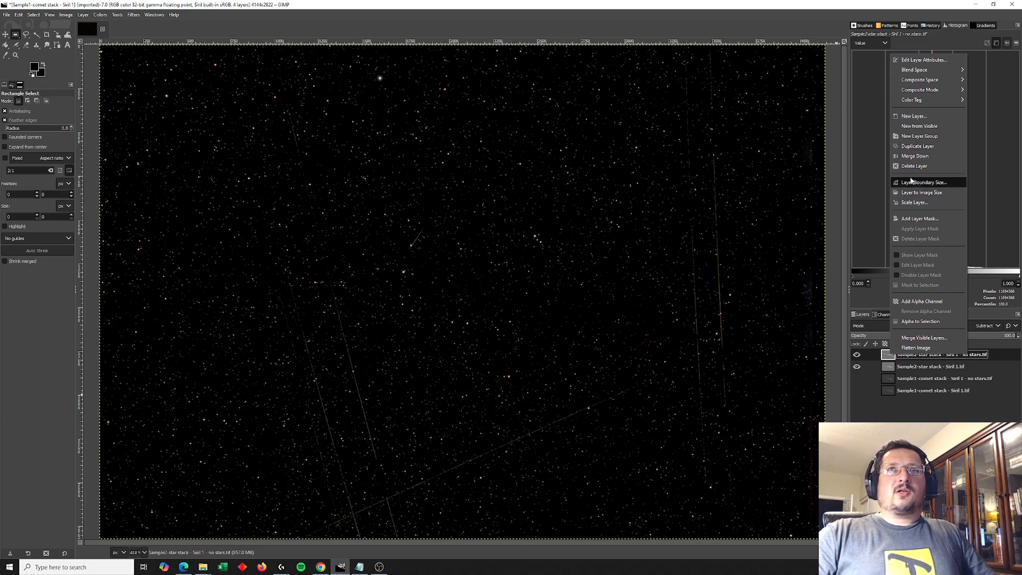
{"action": "left_click", "coordinate": [911, 126]}
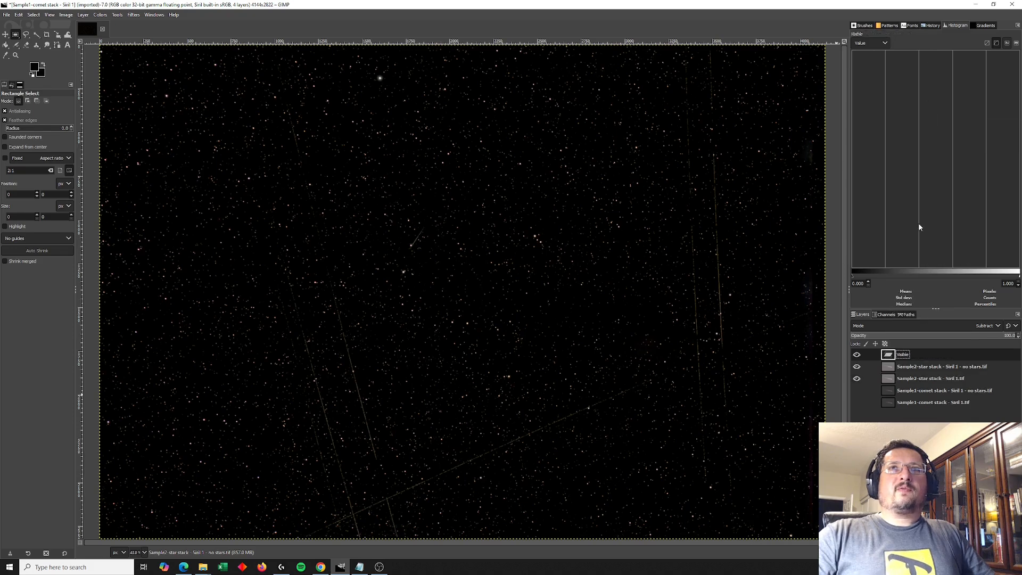
{"action": "type", "text": "Sta"}
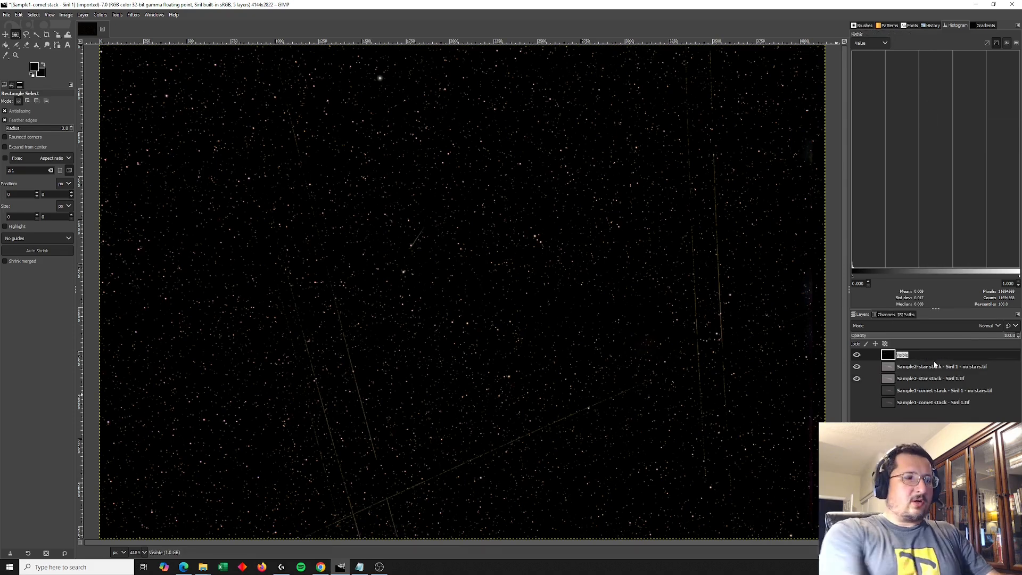
{"action": "type", "text": "rs"}
{"action": "key", "text": "Return"}
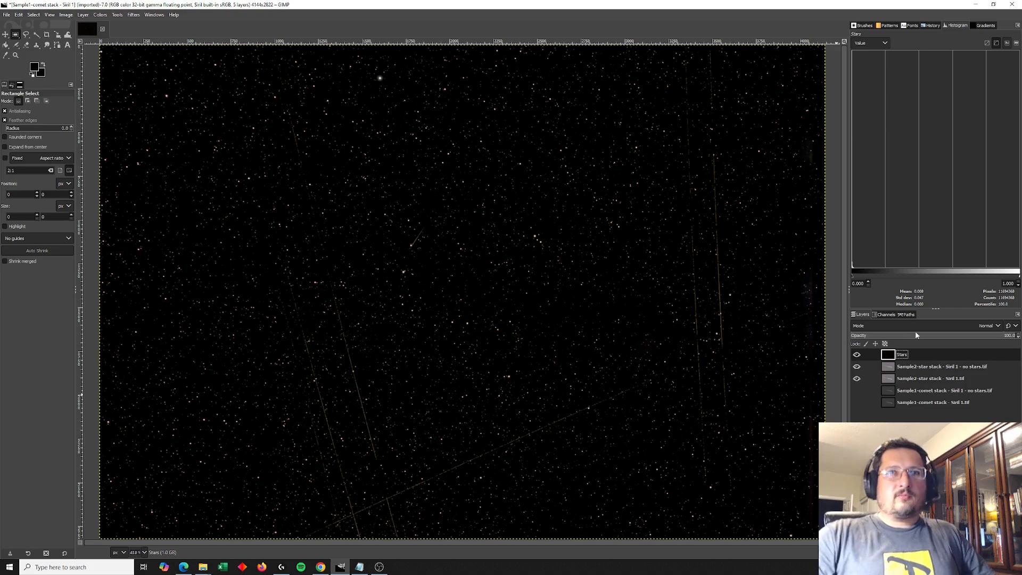
Leave only "Sample1-comet stack - Siril 1 - no stars.tif" visible and move it directly beneath the Stars layer
{"action": "left_click", "coordinate": [858, 355], "text": "shift"}
{"action": "left_click", "coordinate": [858, 355]}
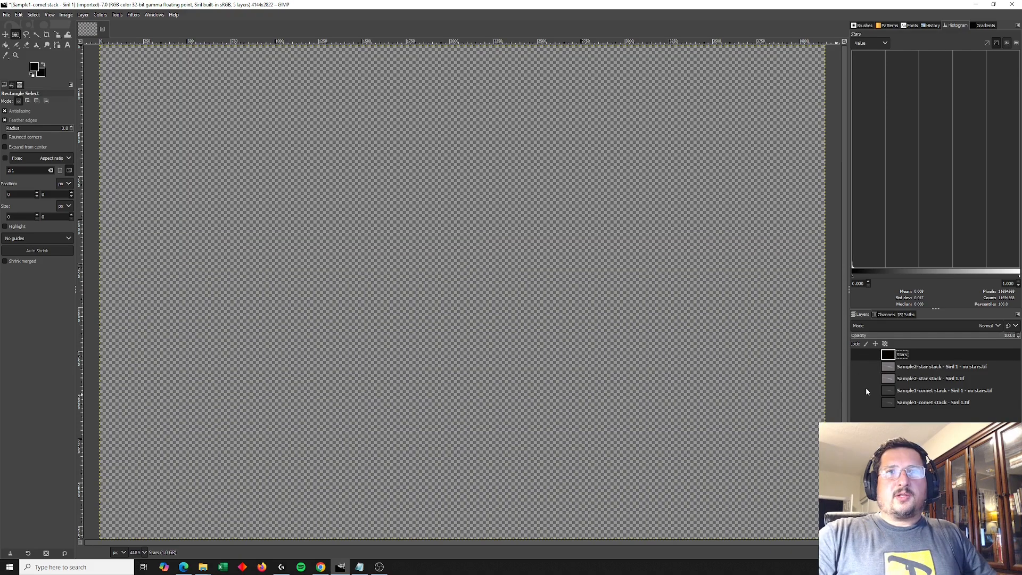
{"action": "left_click", "coordinate": [886, 394]}
{"action": "left_click", "coordinate": [857, 391]}
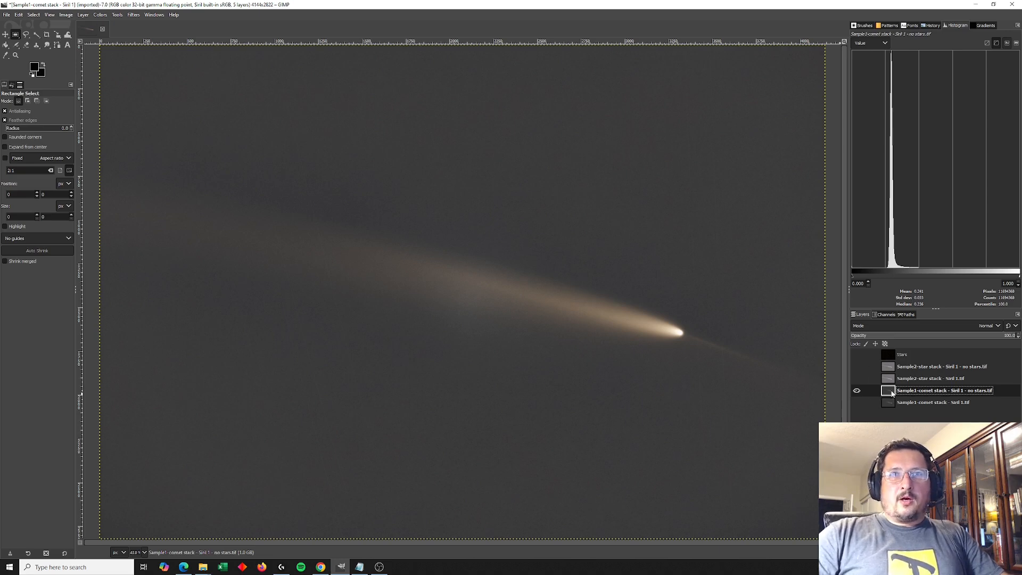
{"action": "left_click_drag", "start_coordinate": [892, 393], "coordinate": [916, 373]}
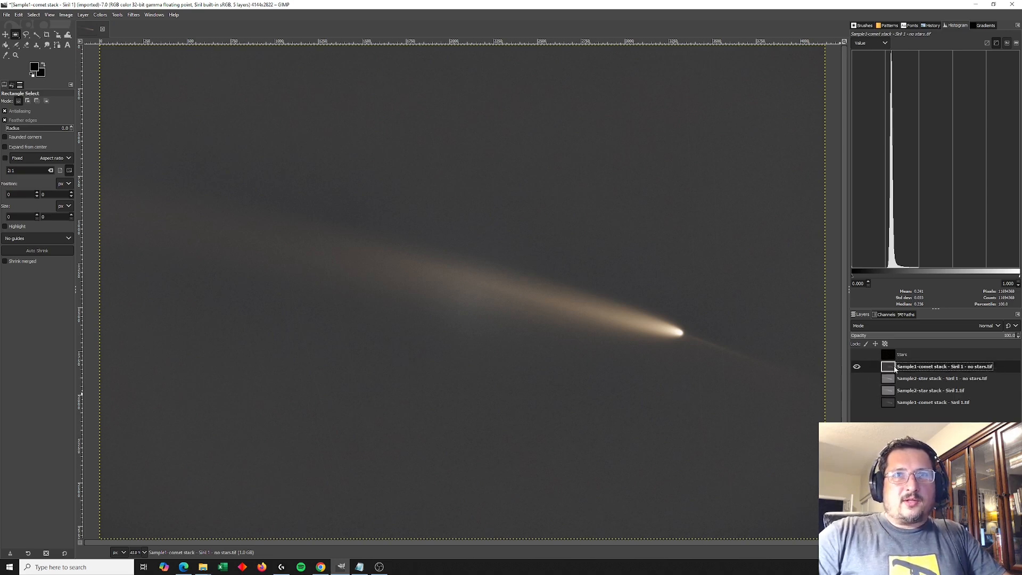
Set the Stars layer's blend mode to Addition and show it over the comet stack no-stars layer, leaving the comet layer active
{"action": "left_click", "coordinate": [887, 355]}
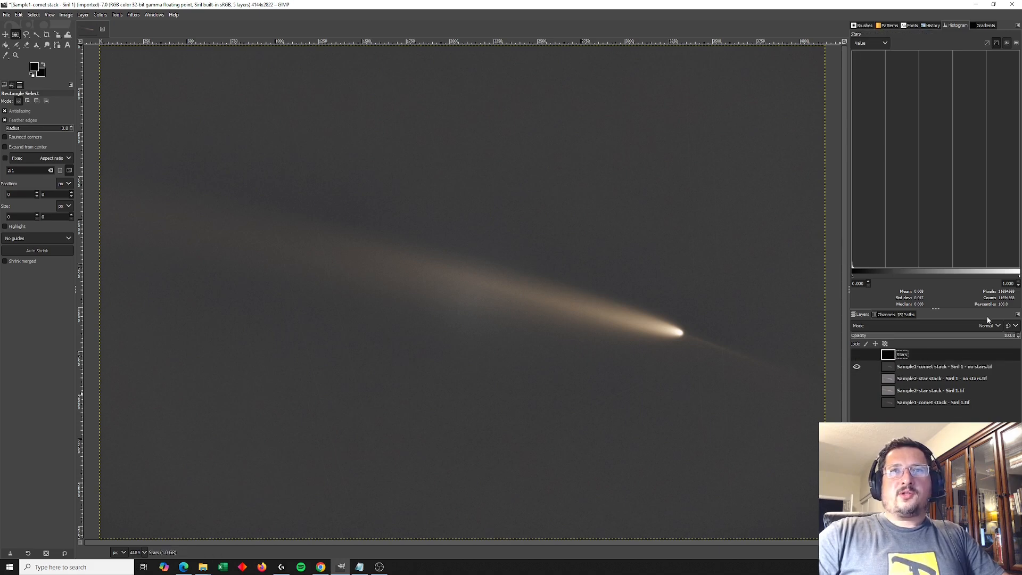
{"action": "left_click", "coordinate": [965, 325]}
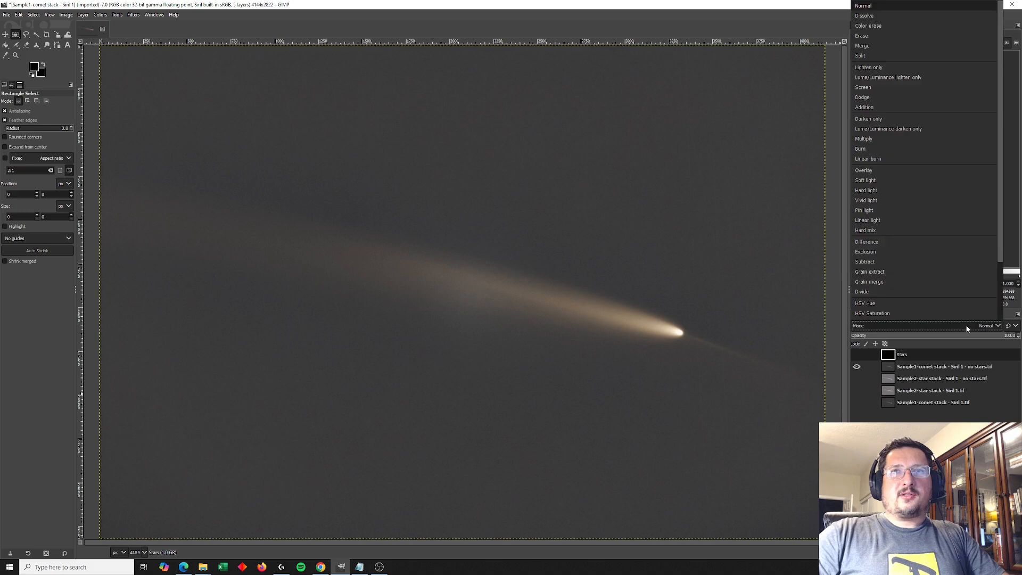
{"action": "left_click", "coordinate": [867, 107]}
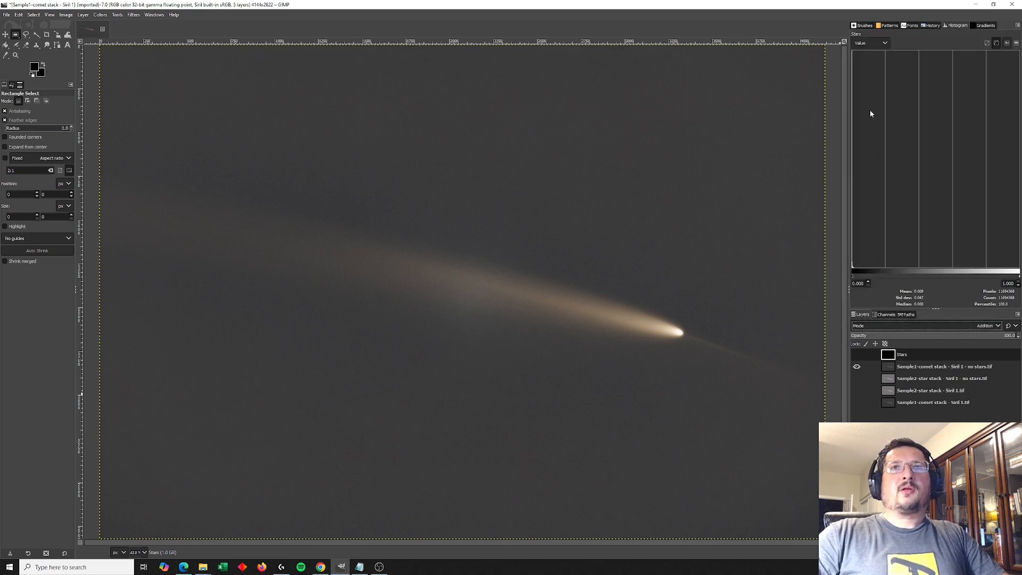
{"action": "left_click", "coordinate": [888, 366]}
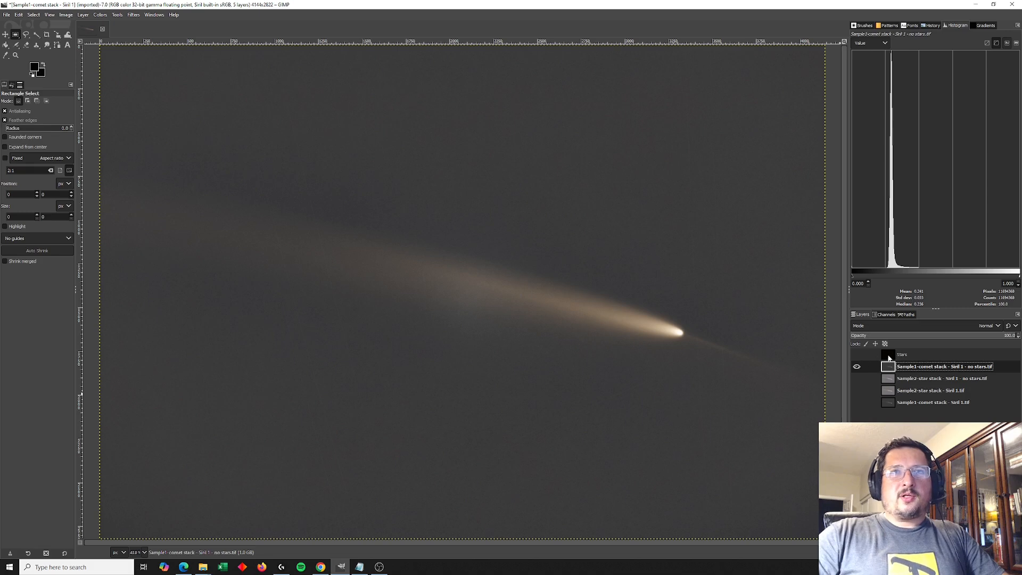
{"action": "left_click", "coordinate": [857, 354]}
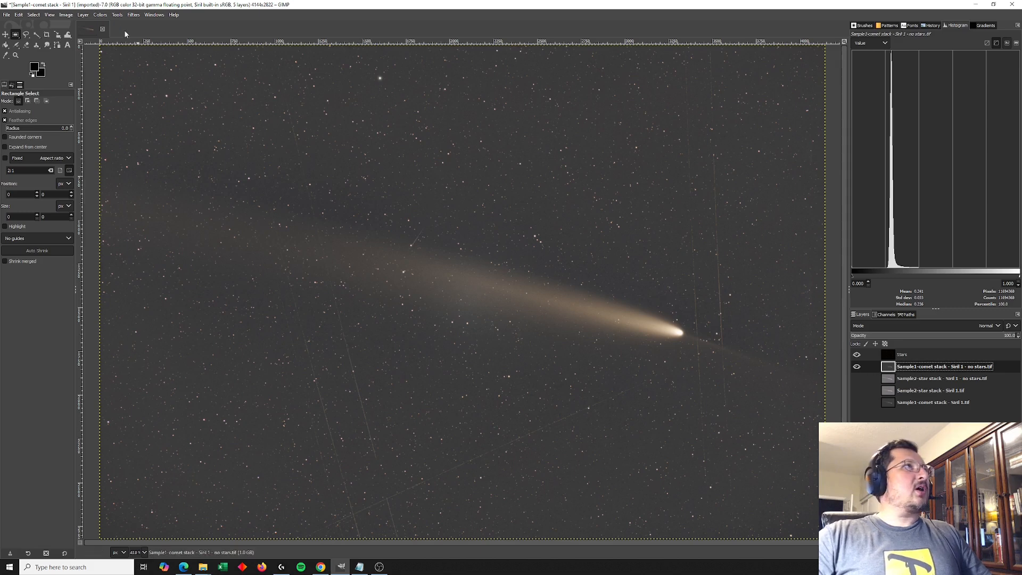
Darken the background of the comet stack no-stars layer with Levels by raising the input black point to just below the histogram peak
{"action": "left_click", "coordinate": [99, 15]}
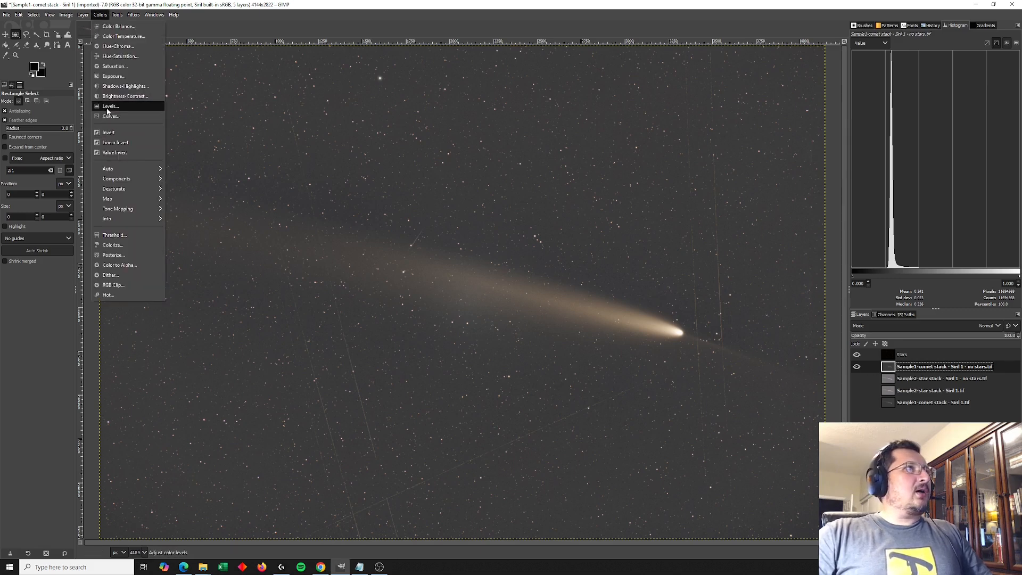
{"action": "left_click", "coordinate": [107, 109]}
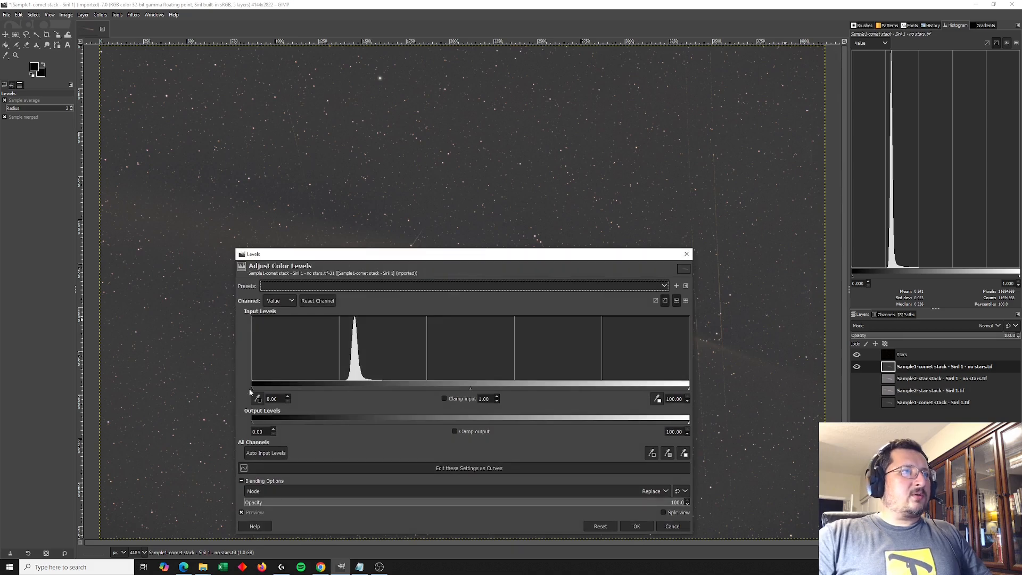
{"action": "left_click_drag", "start_coordinate": [253, 390], "coordinate": [329, 392]}
{"action": "left_click", "coordinate": [637, 526]}
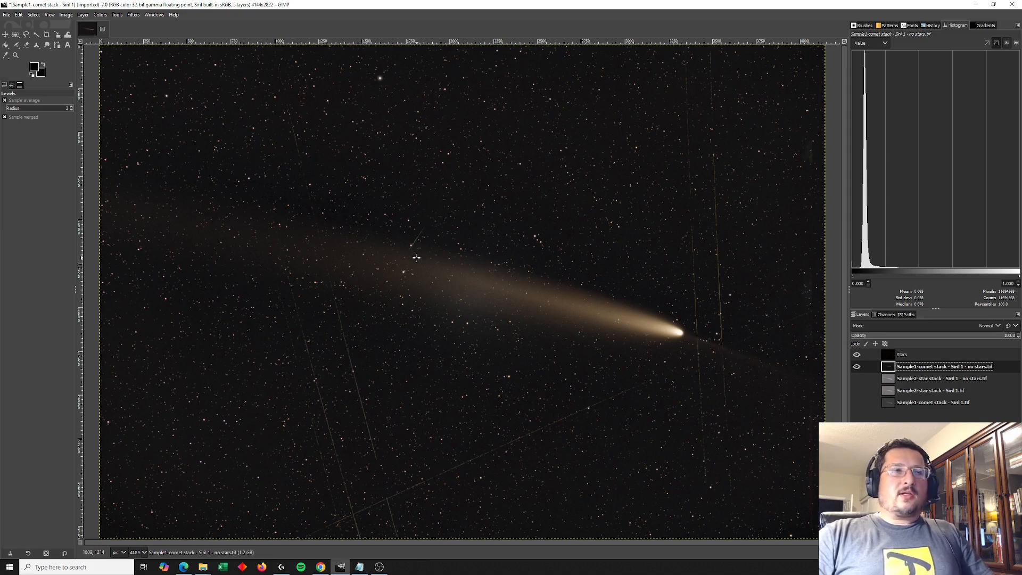
Open "Comet C2024 A3 20241016 v2.xcf" from the Processing folder inside "Comet C 2024 A3Tsuchinshan-Atlas"
{"action": "left_click", "coordinate": [8, 15]}
{"action": "left_click", "coordinate": [7, 15]}
{"action": "left_click", "coordinate": [7, 15]}
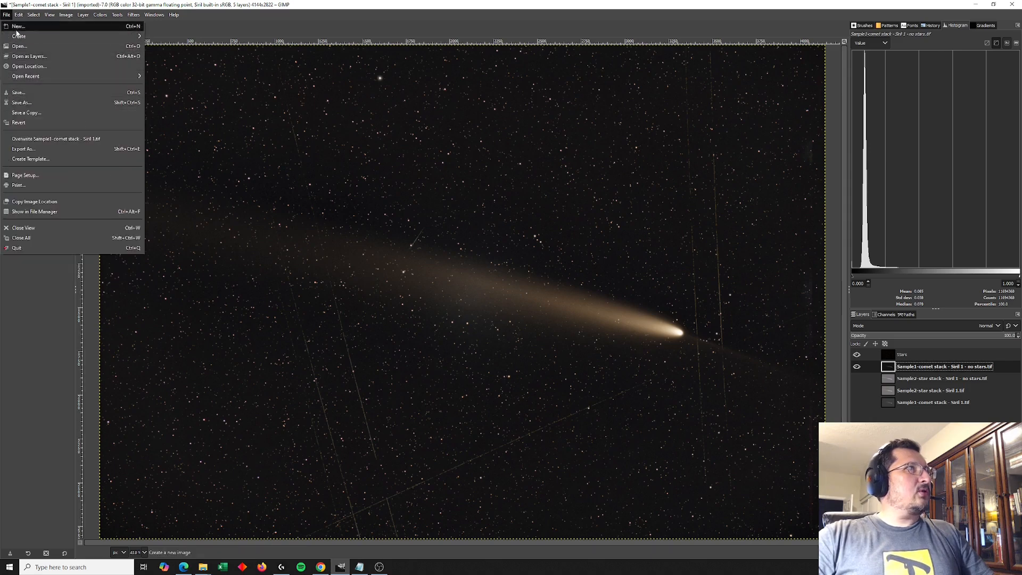
{"action": "left_click", "coordinate": [21, 47]}
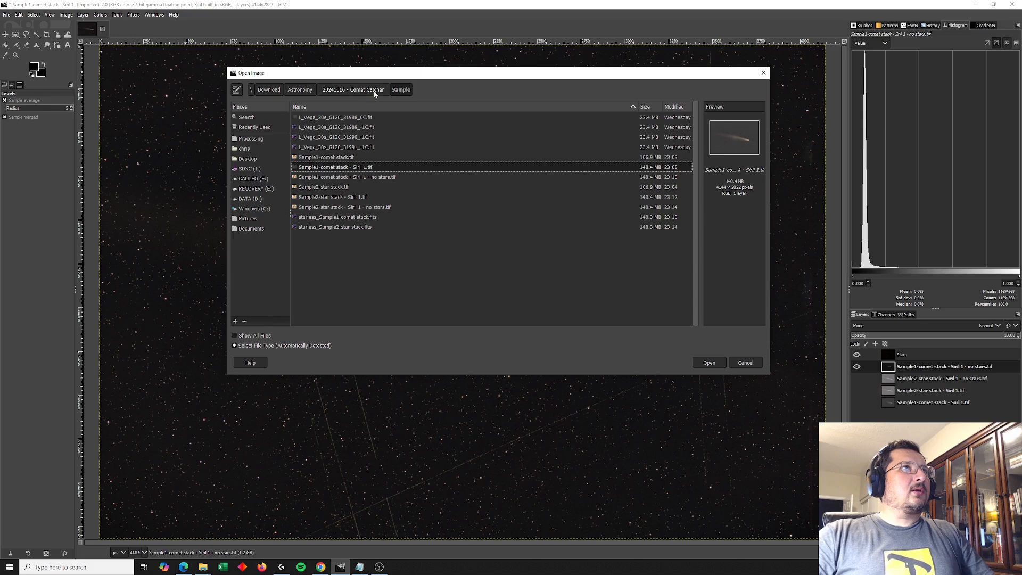
{"action": "left_click", "coordinate": [350, 91]}
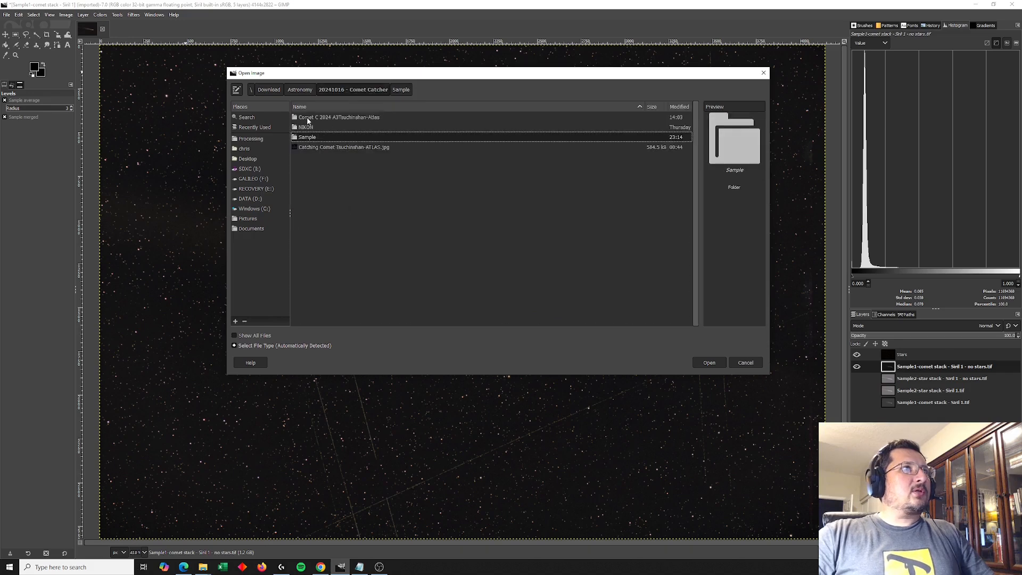
{"action": "double_click", "coordinate": [308, 118]}
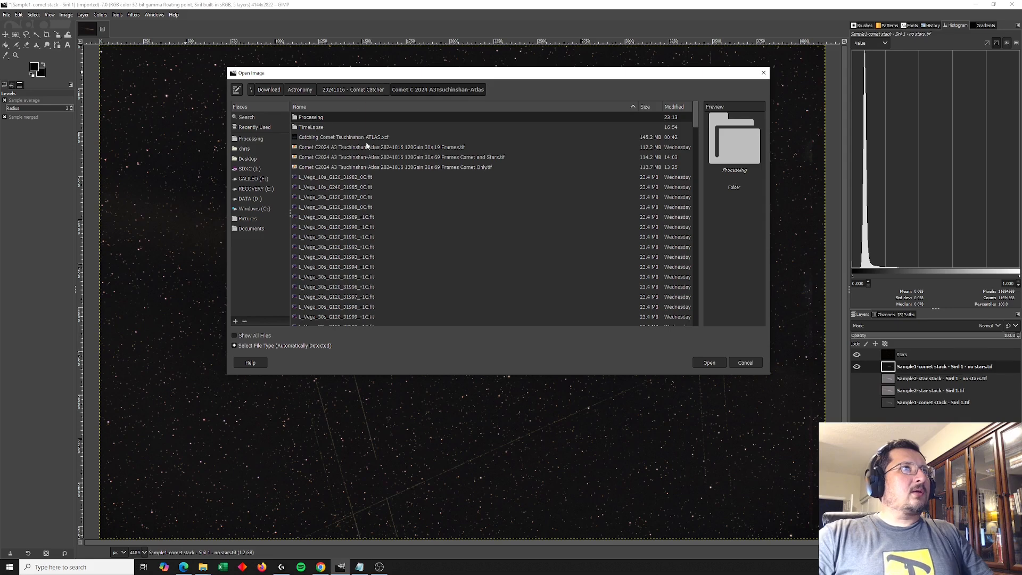
{"action": "scroll", "coordinate": [375, 156], "scroll_direction": "down", "scroll_amount": 20}
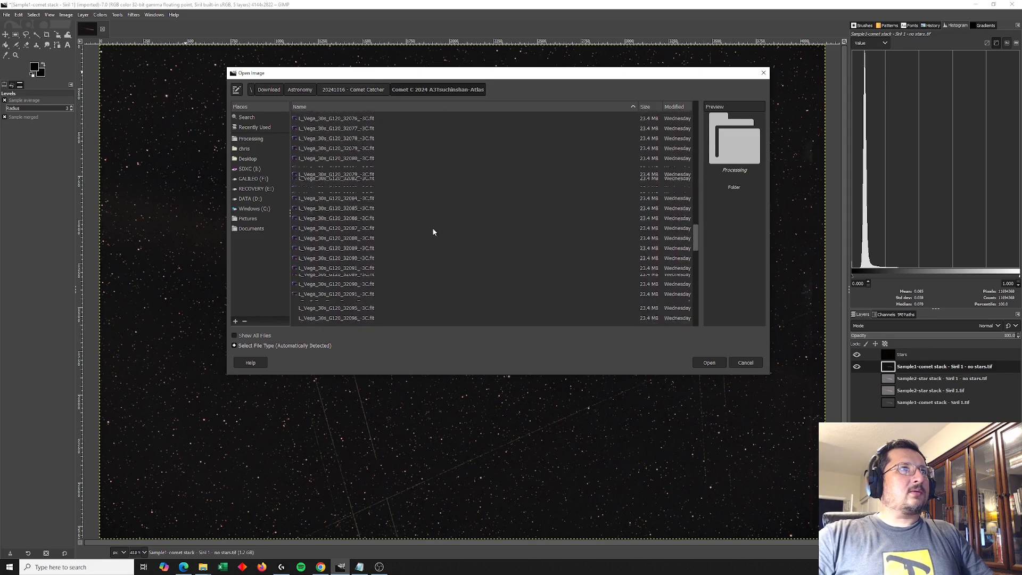
{"action": "scroll", "coordinate": [439, 234], "scroll_direction": "down", "scroll_amount": 7}
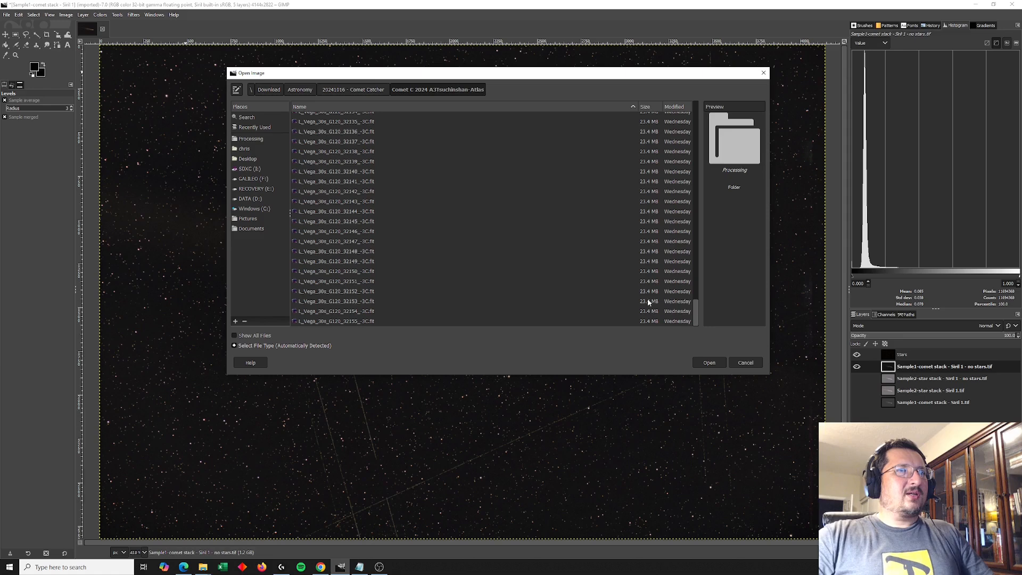
{"action": "left_click_drag", "start_coordinate": [696, 311], "coordinate": [701, 107]}
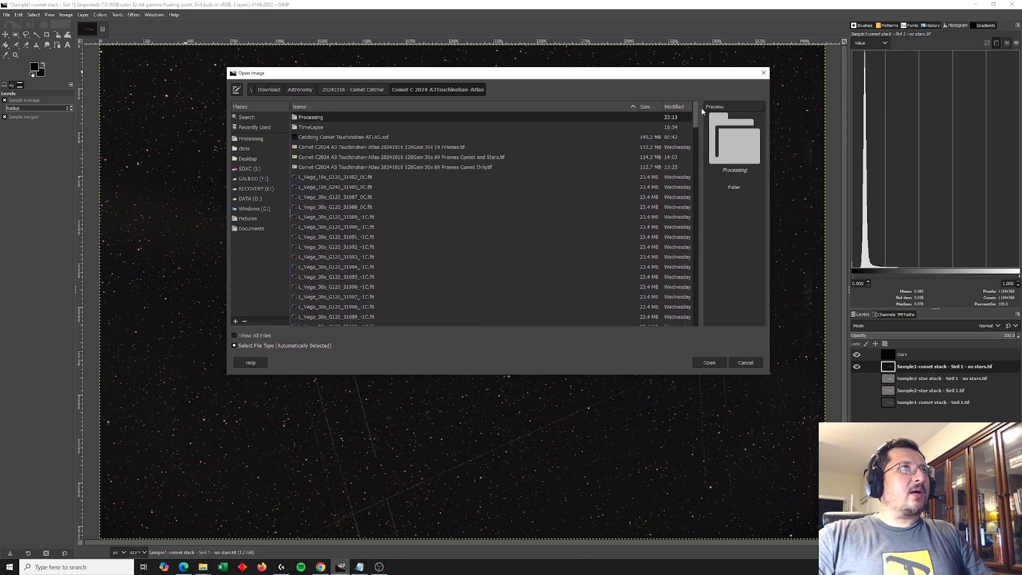
{"action": "double_click", "coordinate": [324, 116]}
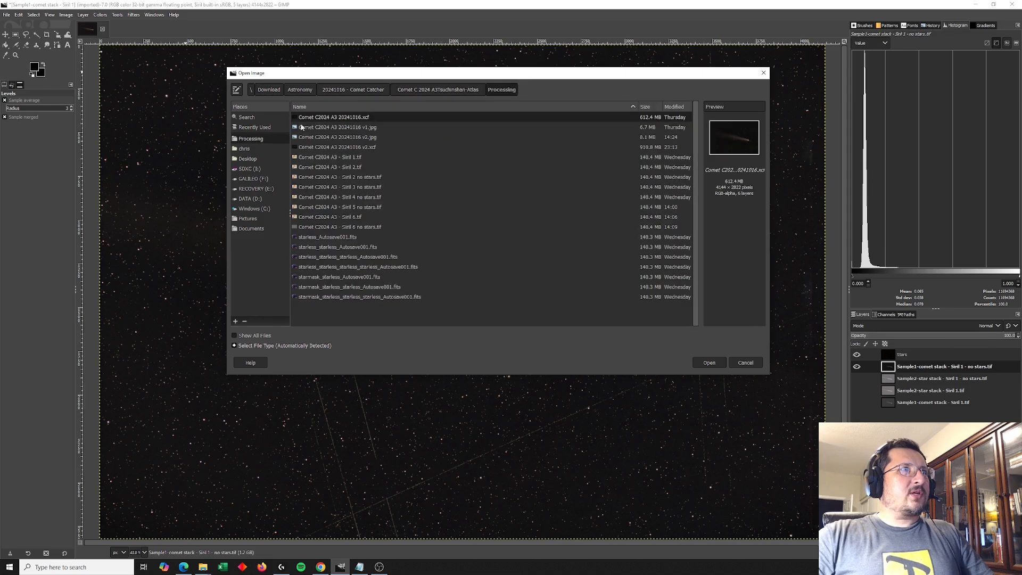
{"action": "double_click", "coordinate": [358, 149]}
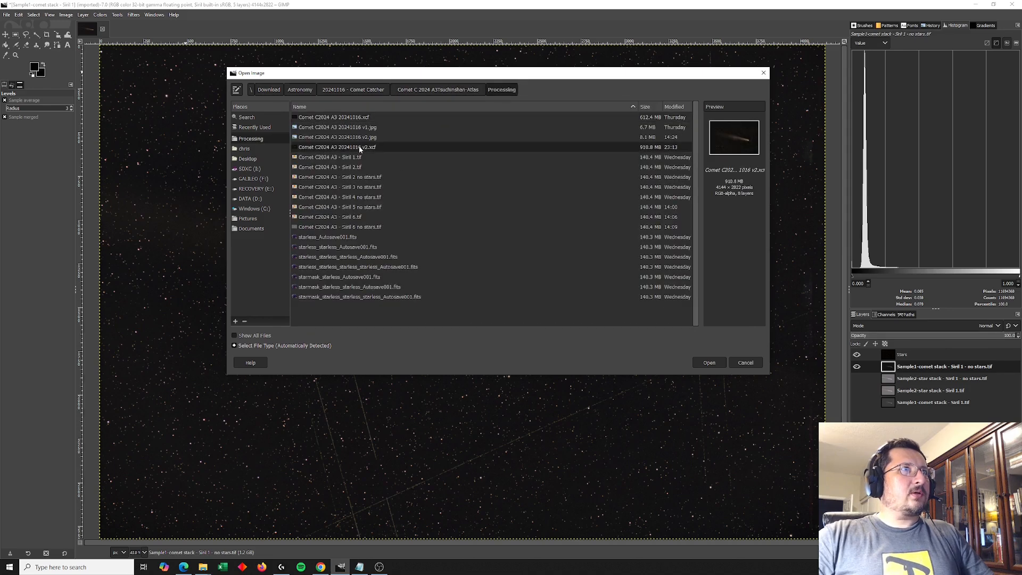